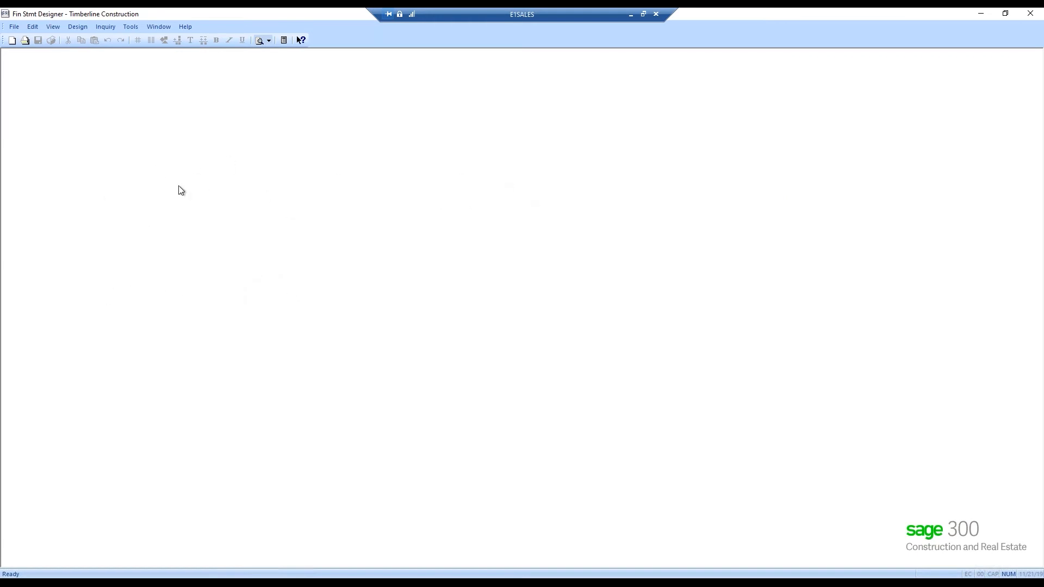
- Open the balance sheet statement design BalSAccr.FSD from the Construction Sample Data folder
{"action": "left_click", "coordinate": [15, 28]}
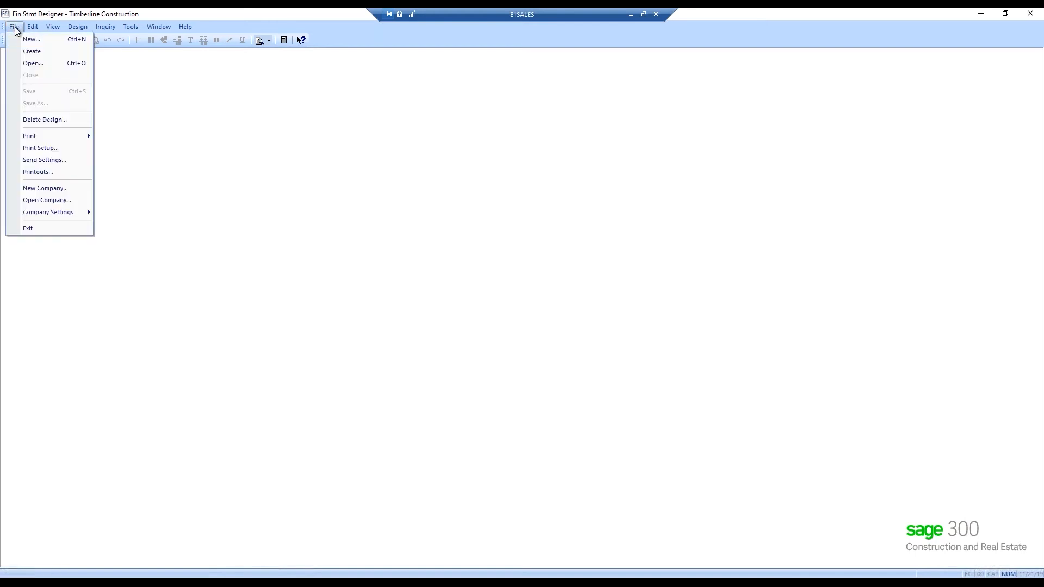
{"action": "left_click", "coordinate": [21, 62]}
{"action": "left_click", "coordinate": [454, 284]}
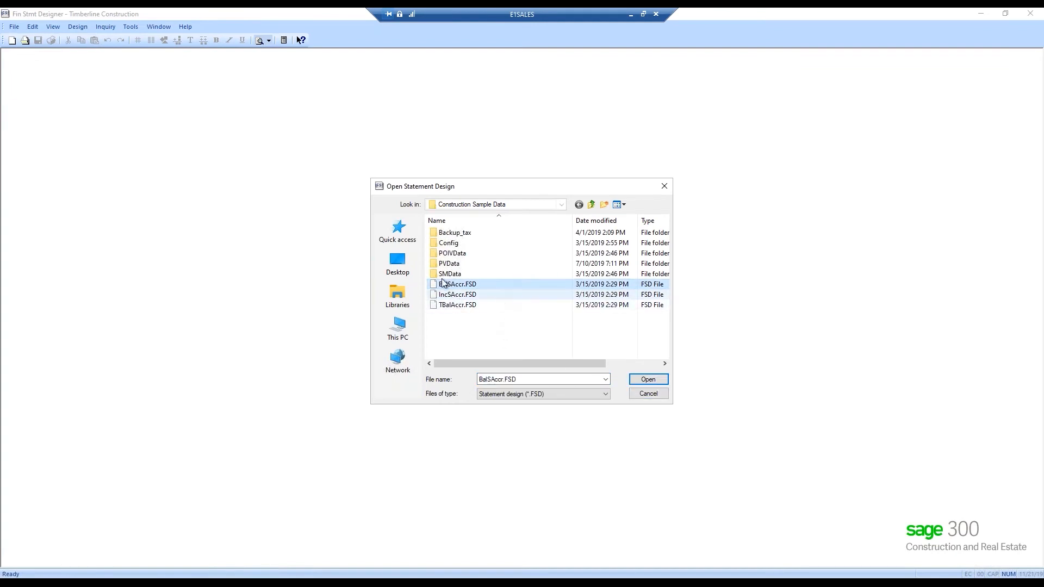
{"action": "left_click", "coordinate": [644, 380]}
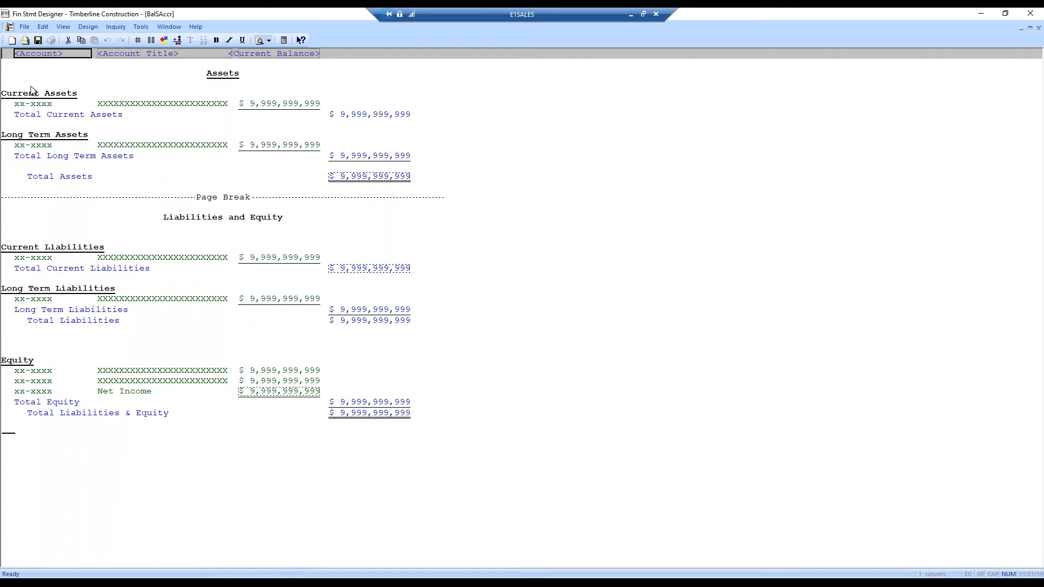
- Preview the individual BalSAccr statement using prefix group 1, Consolidated Statements
{"action": "left_click", "coordinate": [24, 28]}
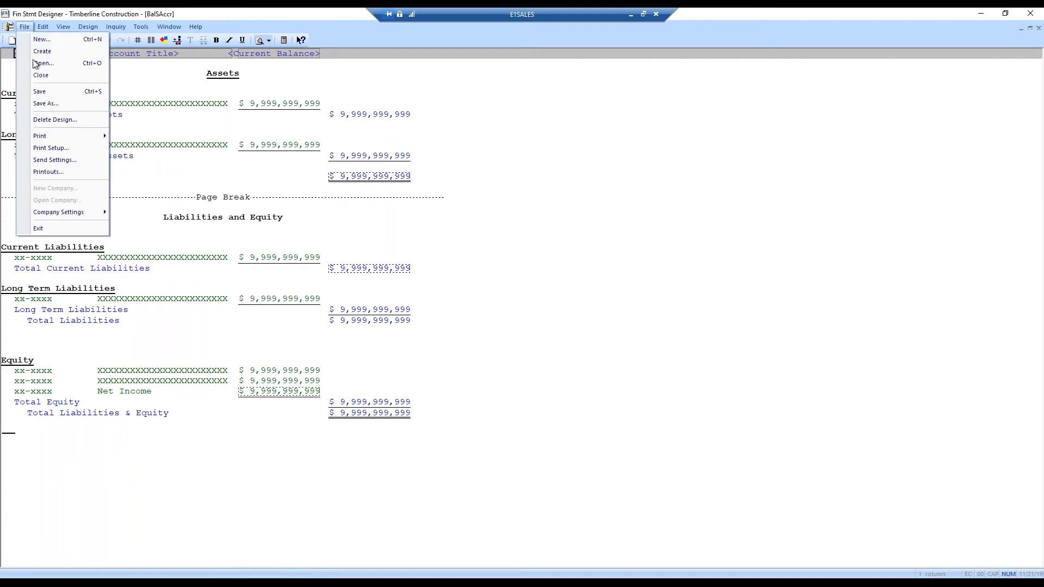
{"action": "mouse_move", "coordinate": [46, 138]}
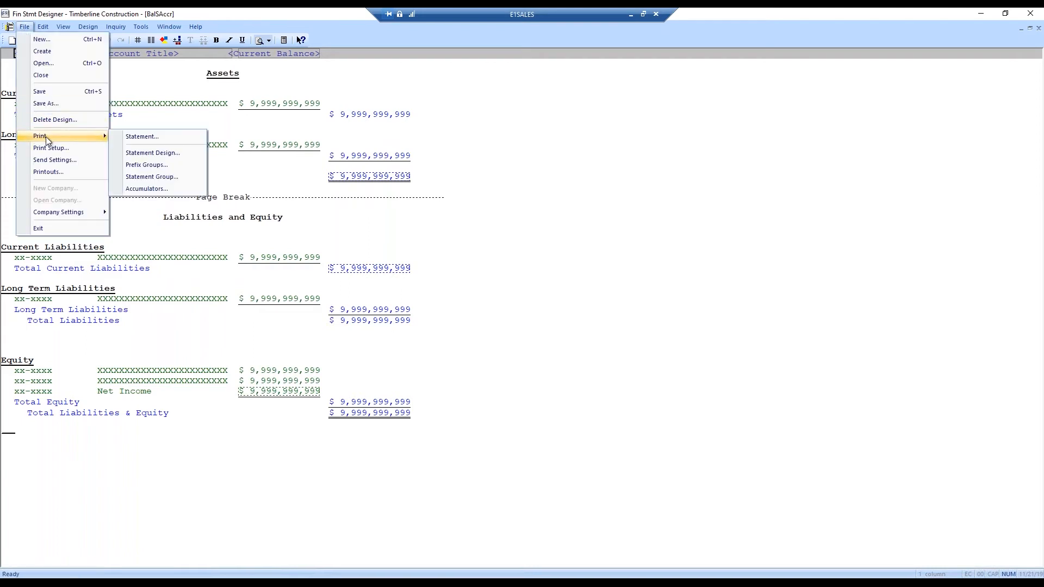
{"action": "left_click", "coordinate": [139, 136]}
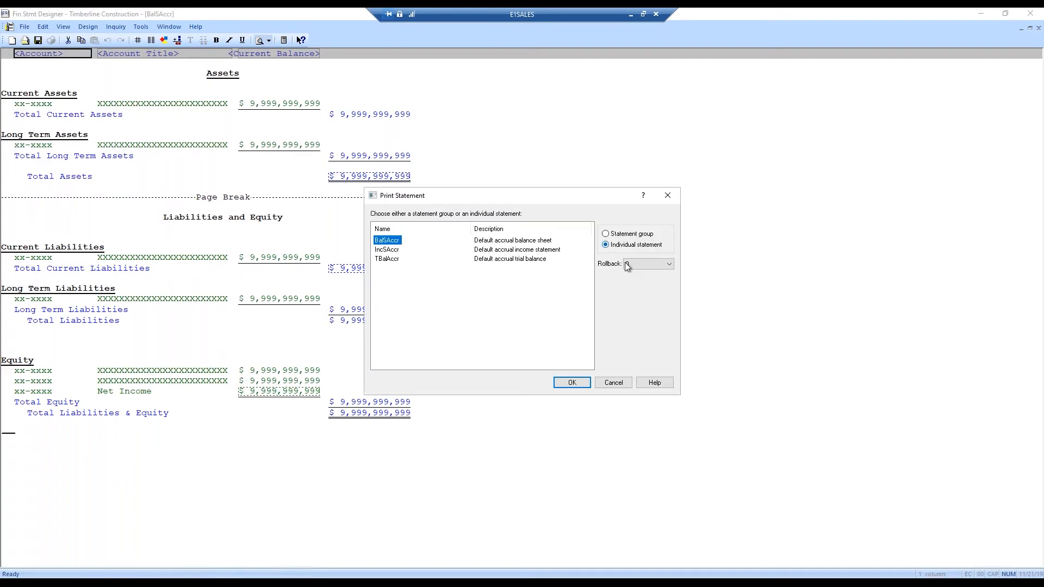
{"action": "left_click", "coordinate": [569, 386]}
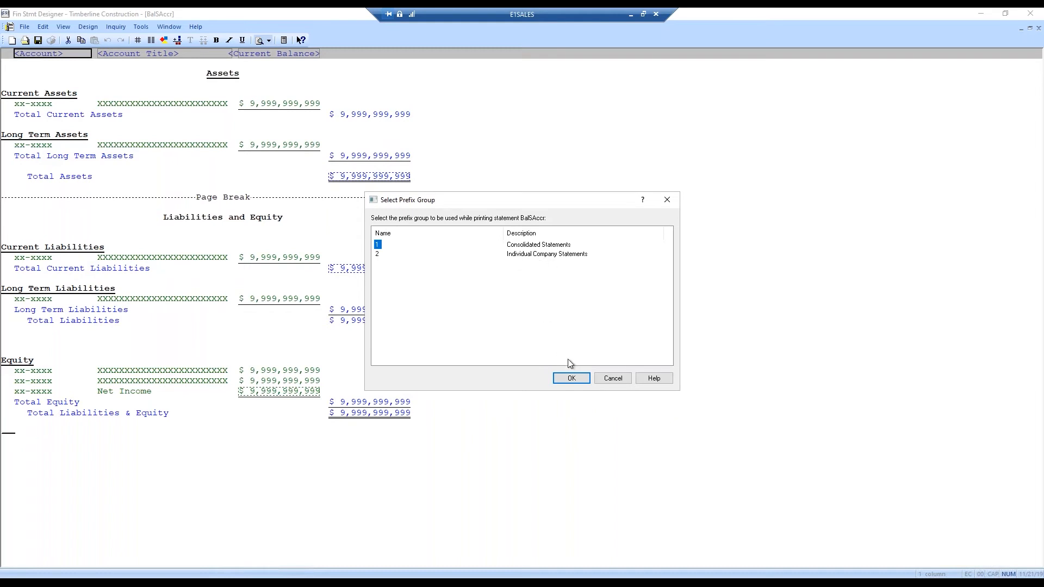
{"action": "left_click", "coordinate": [573, 382]}
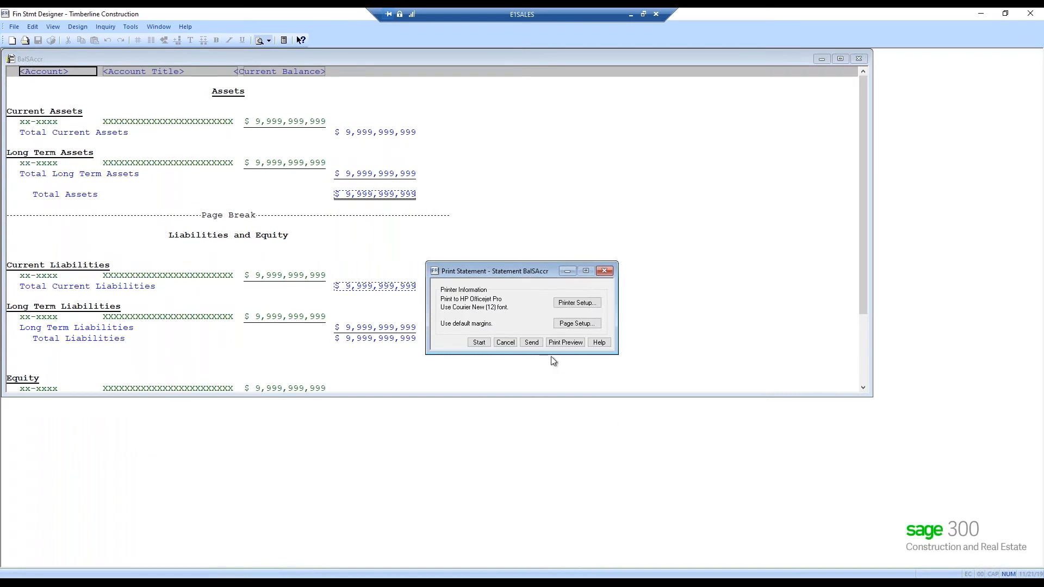
{"action": "left_click", "coordinate": [567, 344]}
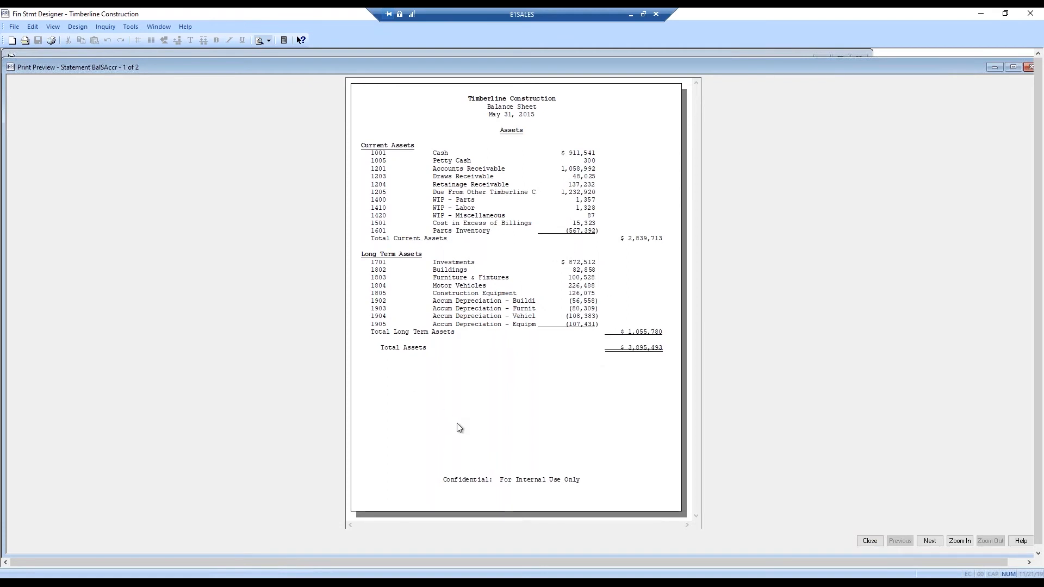
- Leave the preview without printing and close both the BalSAccr design and the Financial Statement Designer
{"action": "left_click", "coordinate": [870, 542]}
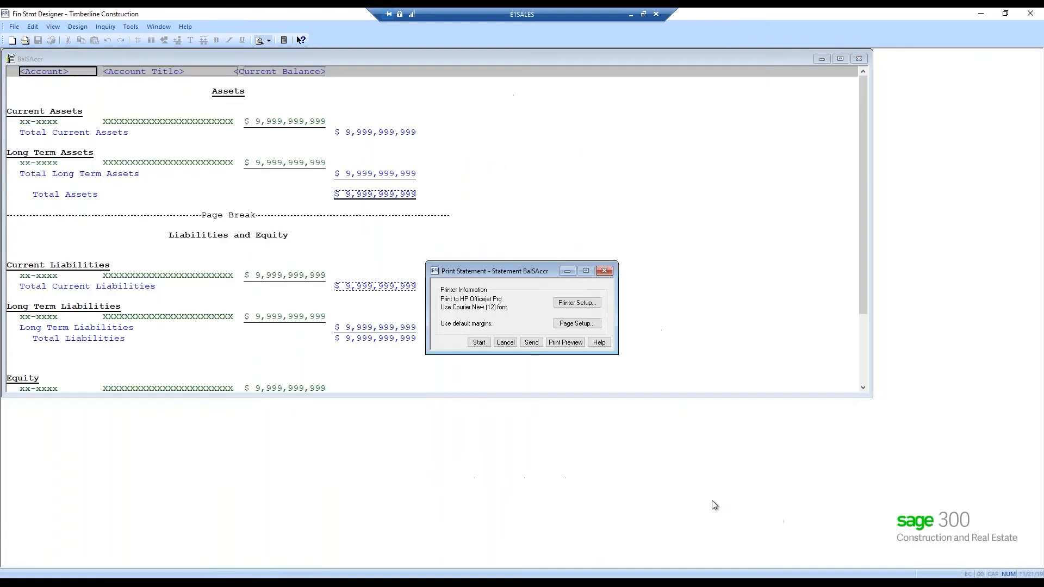
{"action": "left_click", "coordinate": [501, 344]}
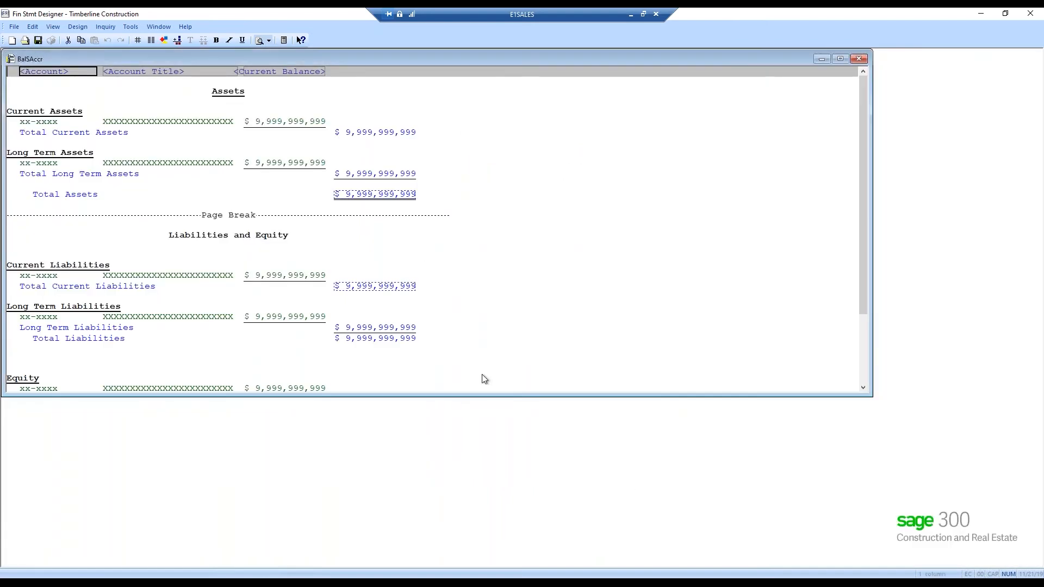
{"action": "left_click", "coordinate": [858, 60]}
{"action": "left_click", "coordinate": [1029, 14]}
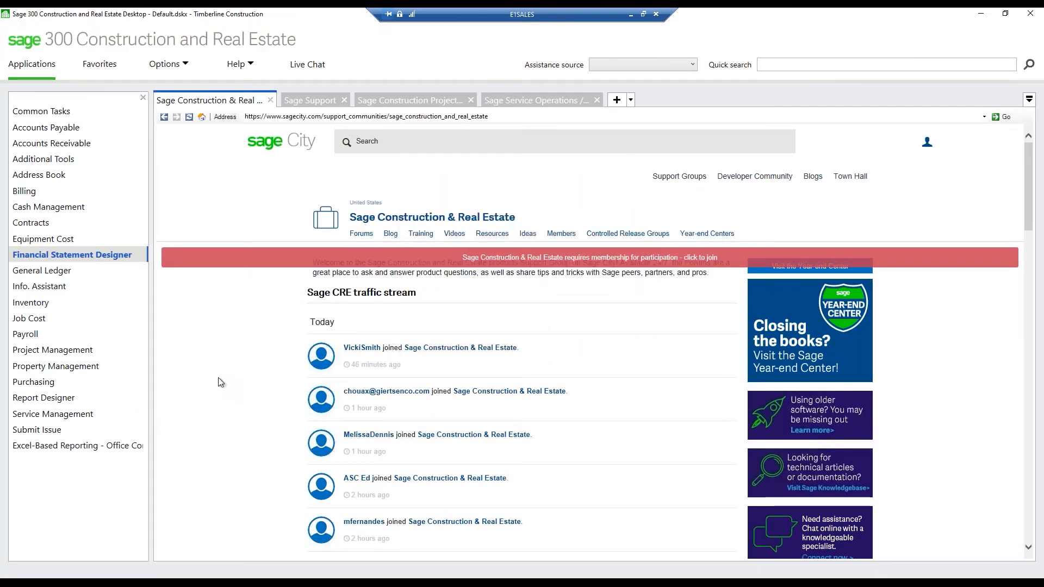
- Switch to General Ledger and bring up the Cash account's record in Account Setup
{"action": "left_click", "coordinate": [65, 272]}
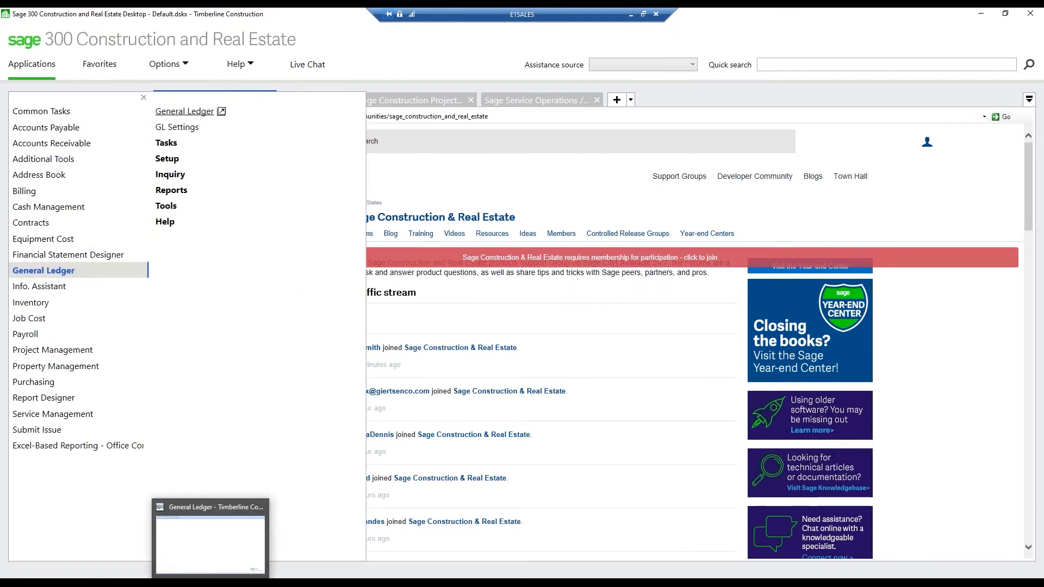
{"action": "left_click", "coordinate": [214, 571]}
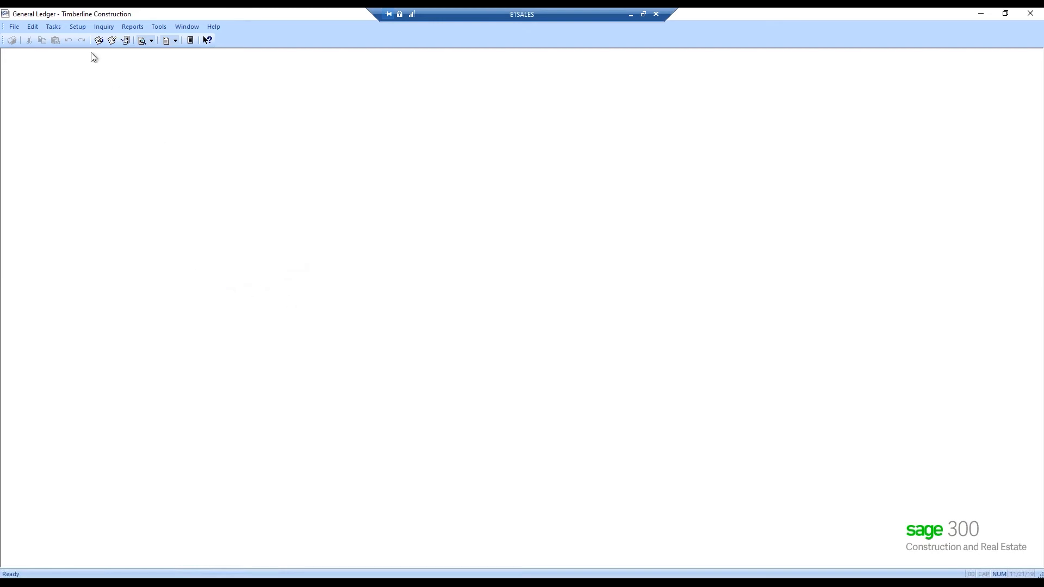
{"action": "left_click", "coordinate": [77, 29]}
{"action": "left_click", "coordinate": [85, 38]}
{"action": "left_click", "coordinate": [535, 424]}
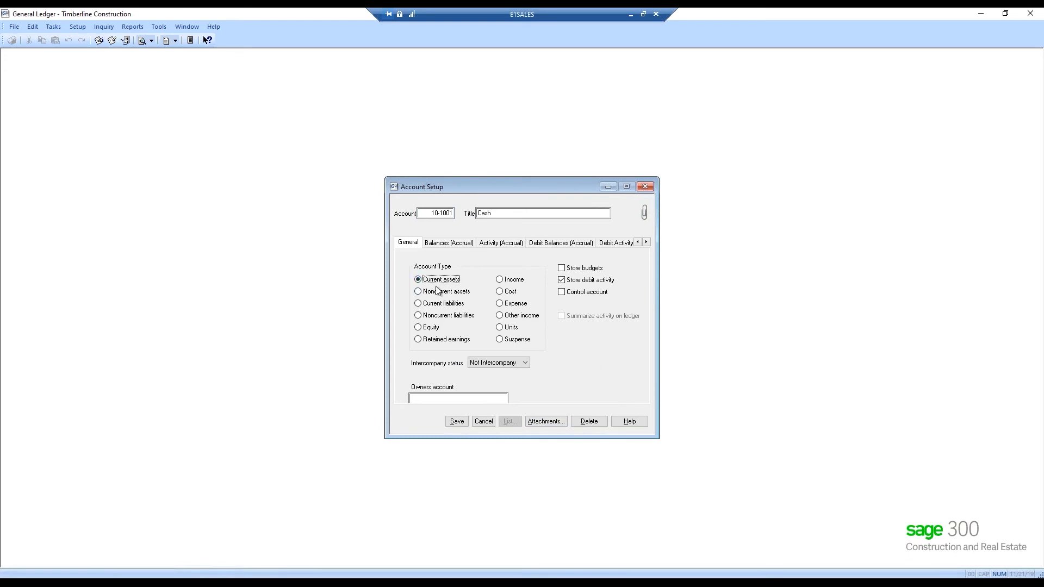
- Examine the Cash account's accrual balances and its accrual activity by period
{"action": "left_click", "coordinate": [449, 245]}
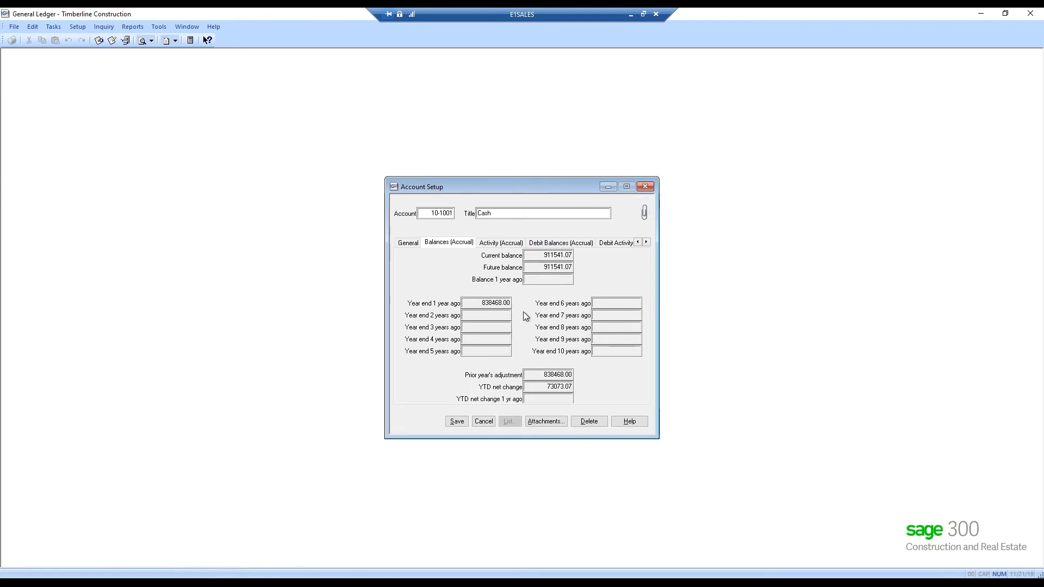
{"action": "left_click", "coordinate": [506, 246]}
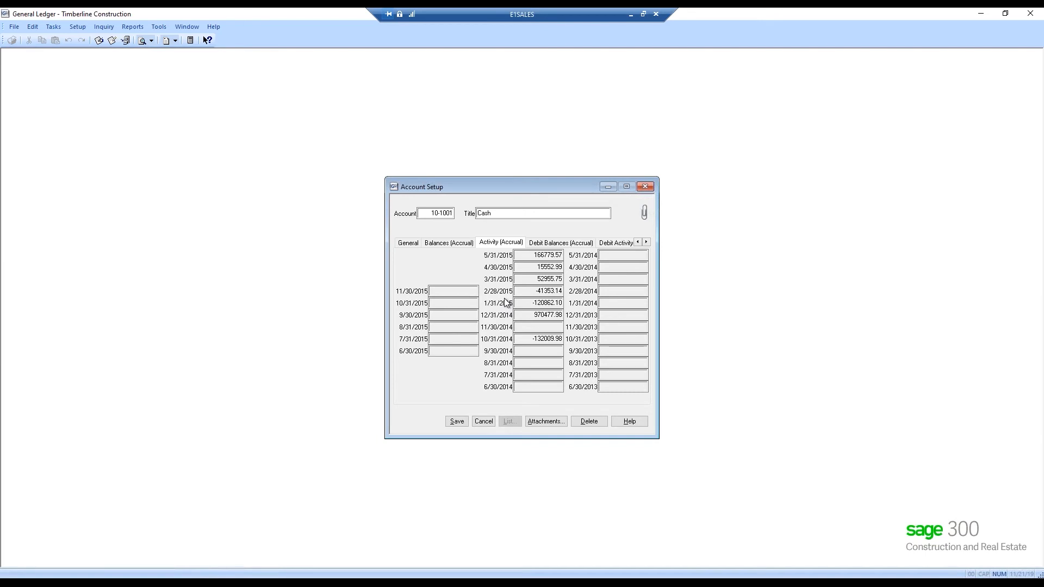
{"action": "left_click_drag", "start_coordinate": [461, 183], "coordinate": [387, 107]}
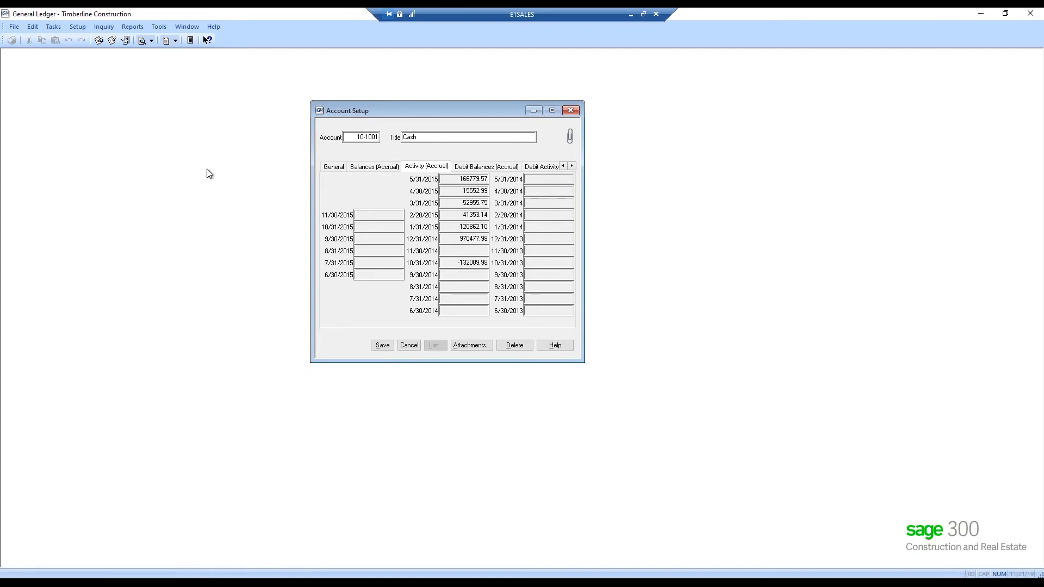
- Bring up company 10 in Company Setup and view its fiscal settings
{"action": "left_click", "coordinate": [79, 28]}
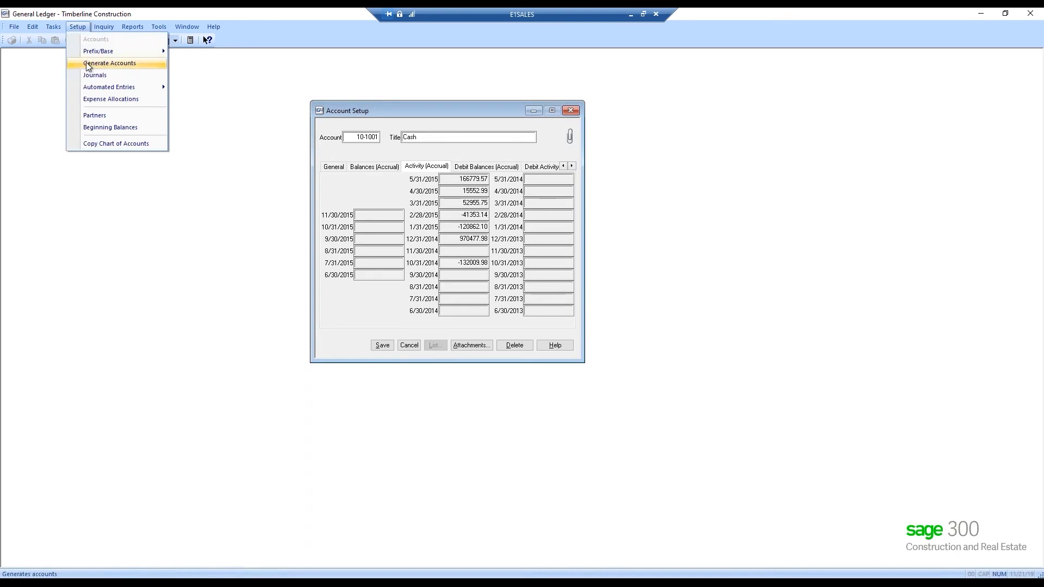
{"action": "mouse_move", "coordinate": [91, 54]}
{"action": "mouse_move", "coordinate": [150, 51]}
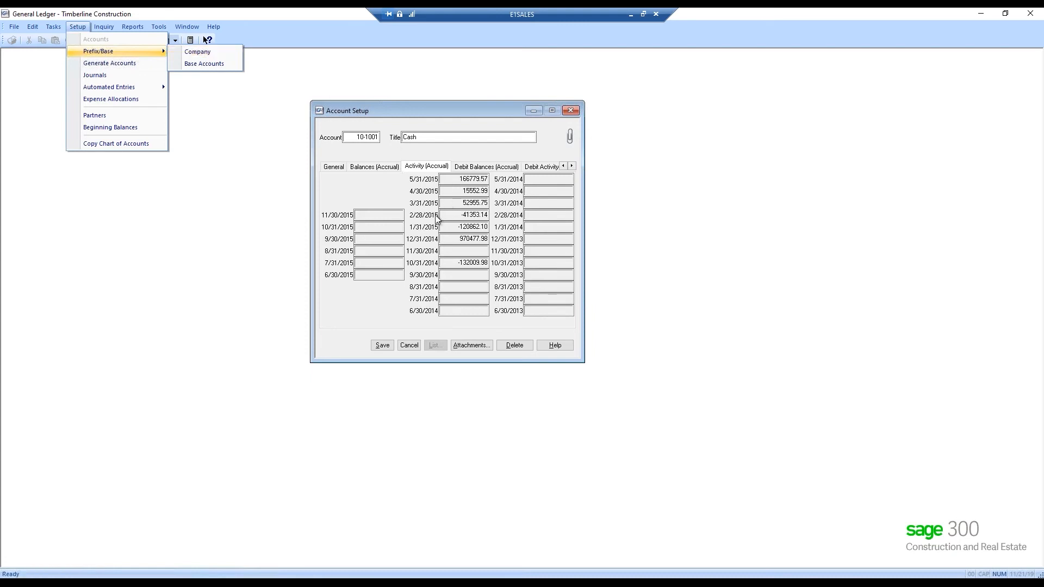
{"action": "left_click", "coordinate": [201, 52]}
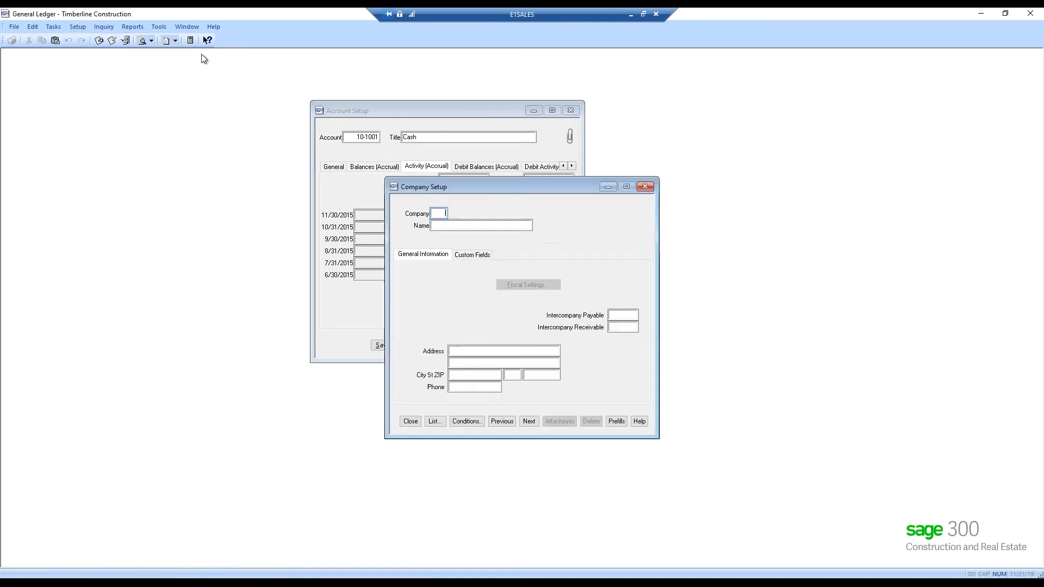
{"action": "left_click", "coordinate": [527, 423]}
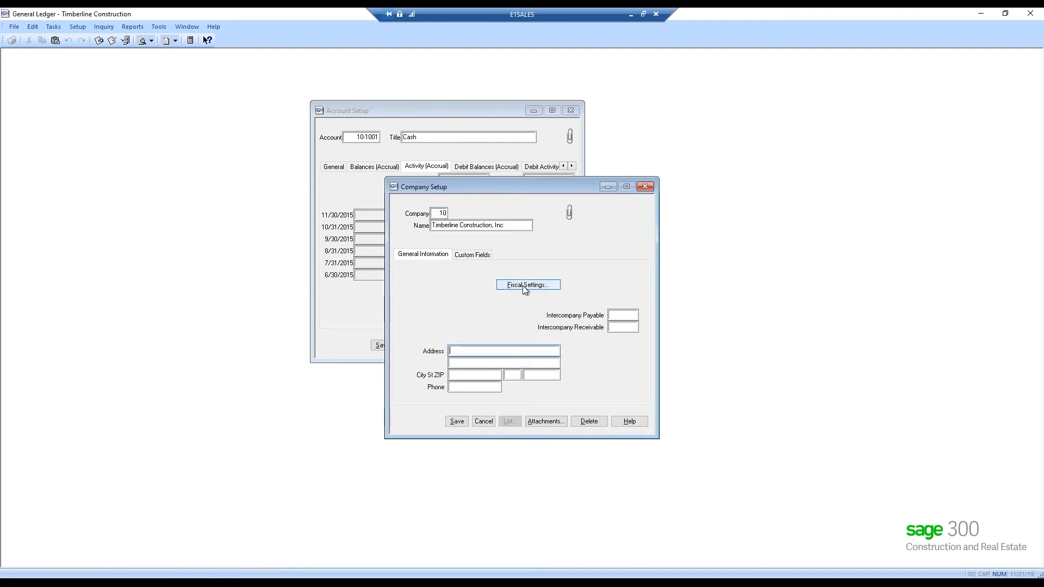
{"action": "left_click", "coordinate": [524, 287]}
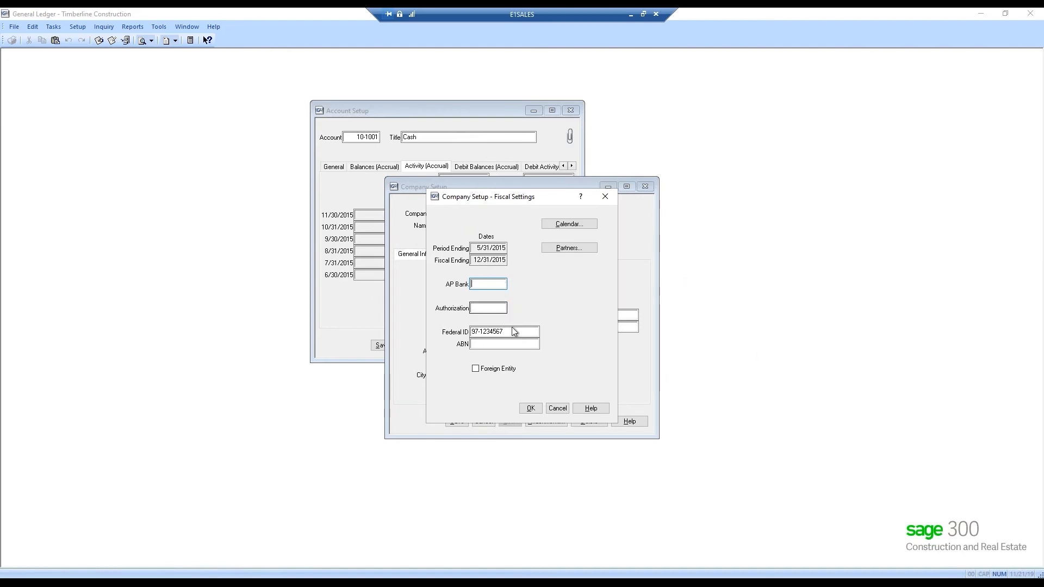
- Examine the company's calendar of period end dates, then close Company Setup without saving
{"action": "left_click", "coordinate": [574, 226]}
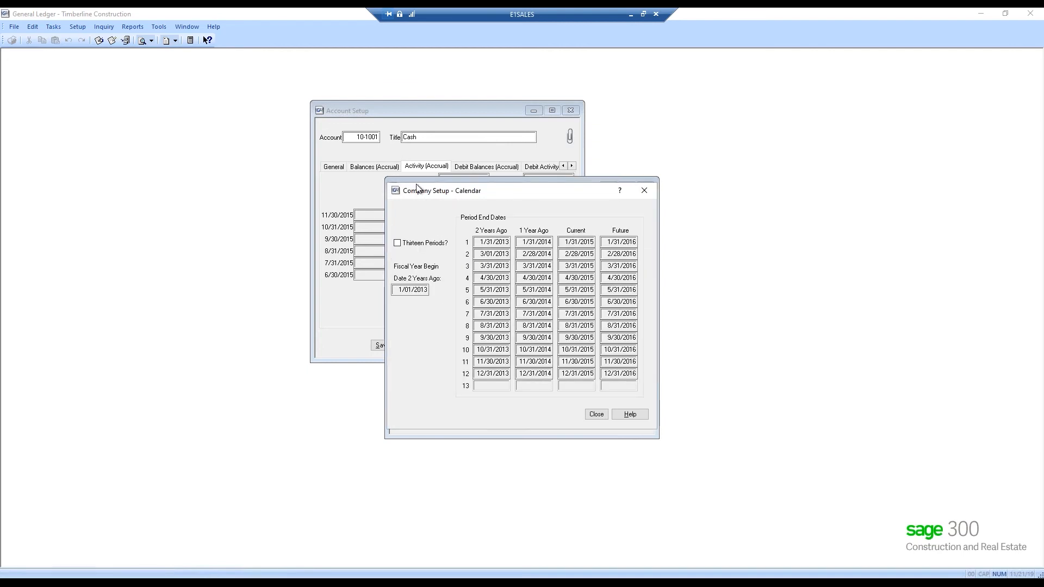
{"action": "left_click_drag", "start_coordinate": [419, 192], "coordinate": [519, 195]}
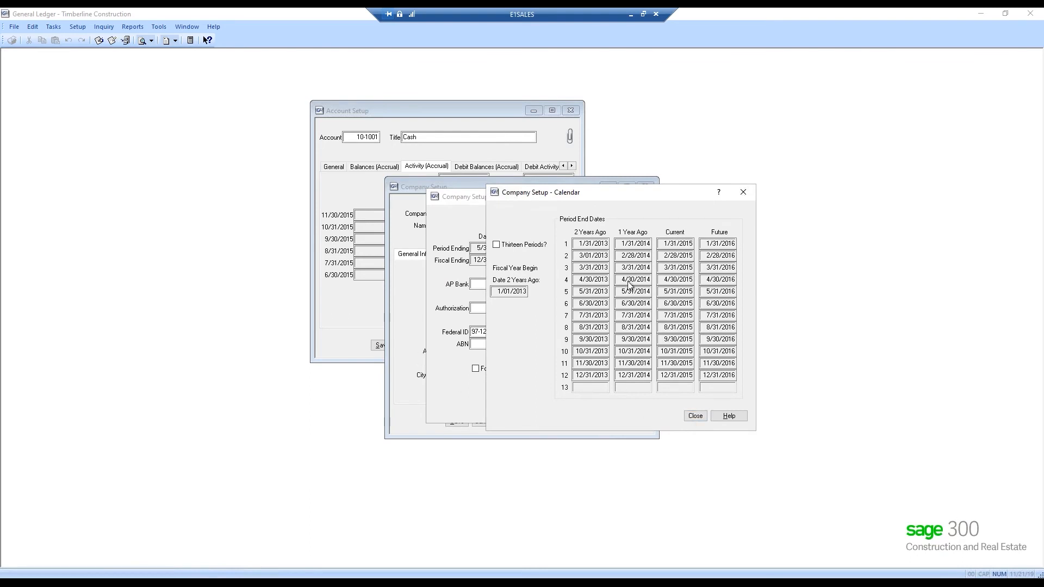
{"action": "left_click", "coordinate": [696, 416]}
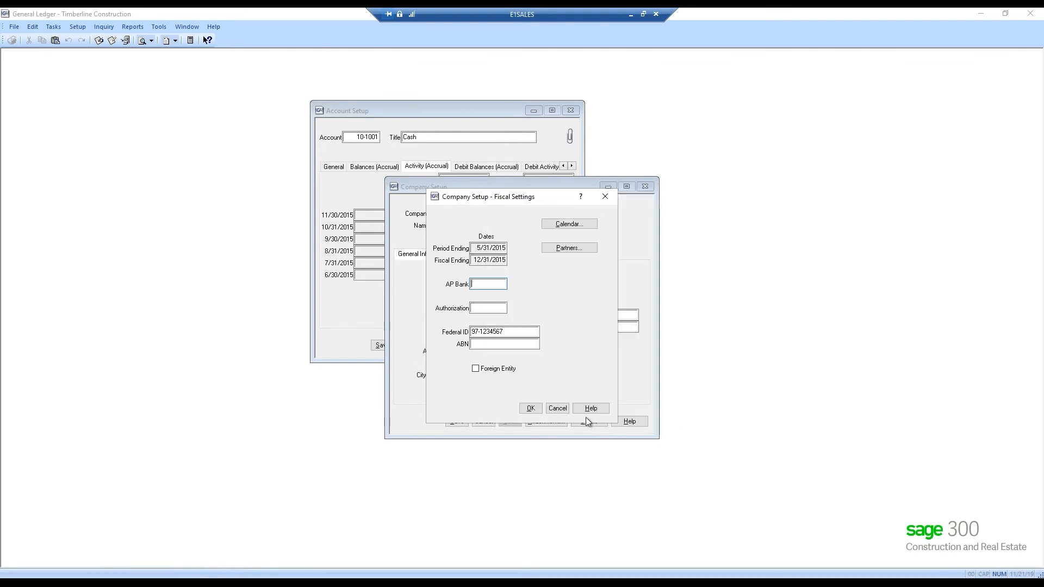
{"action": "left_click", "coordinate": [556, 409]}
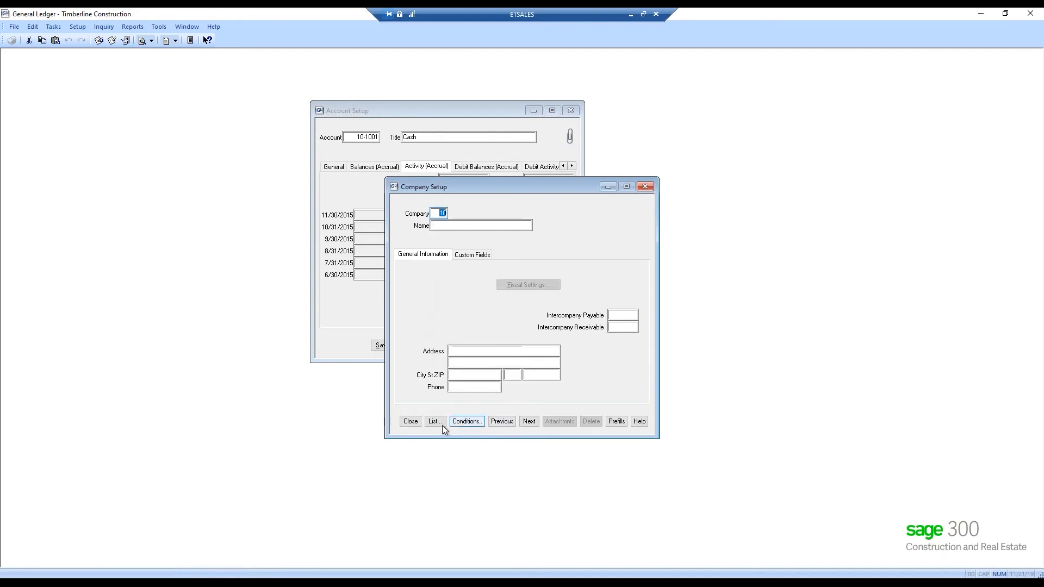
{"action": "left_click", "coordinate": [409, 424]}
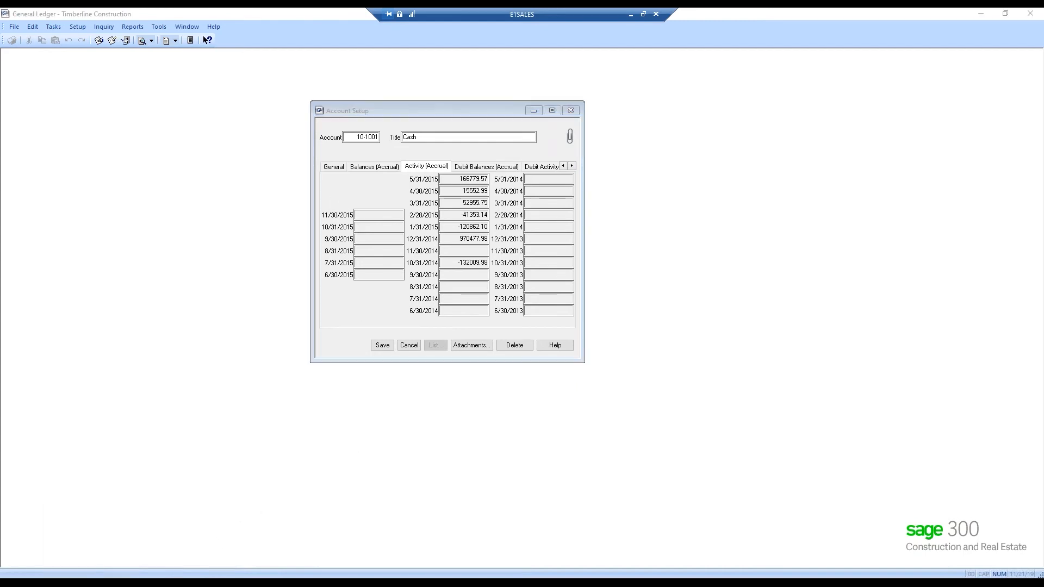
- Switch to Excel with a new blank workbook, maximize it and select cell C5
{"action": "right_click", "coordinate": [112, 576]}
{"action": "left_click", "coordinate": [83, 532]}
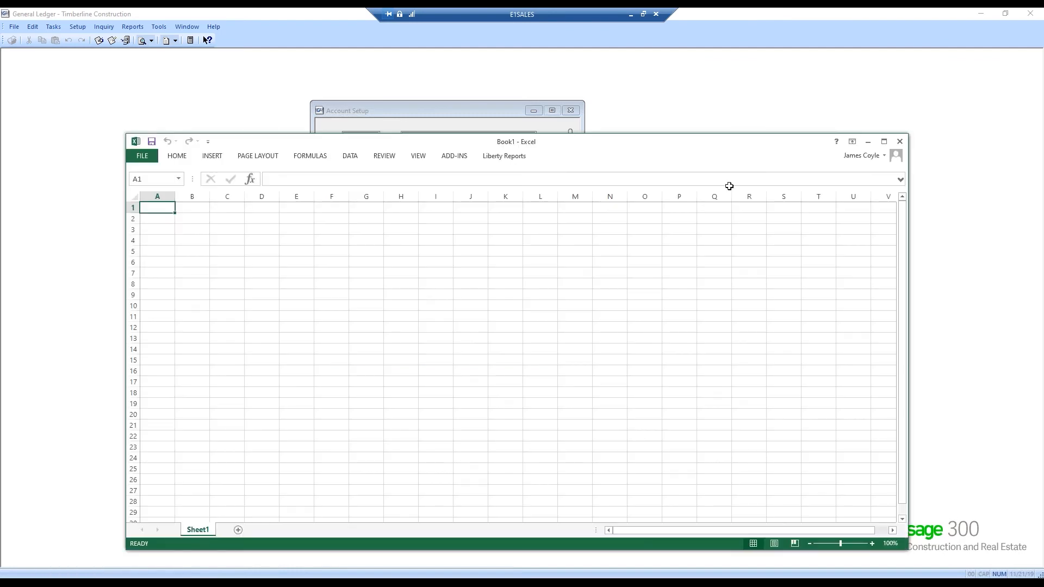
{"action": "left_click", "coordinate": [884, 141]}
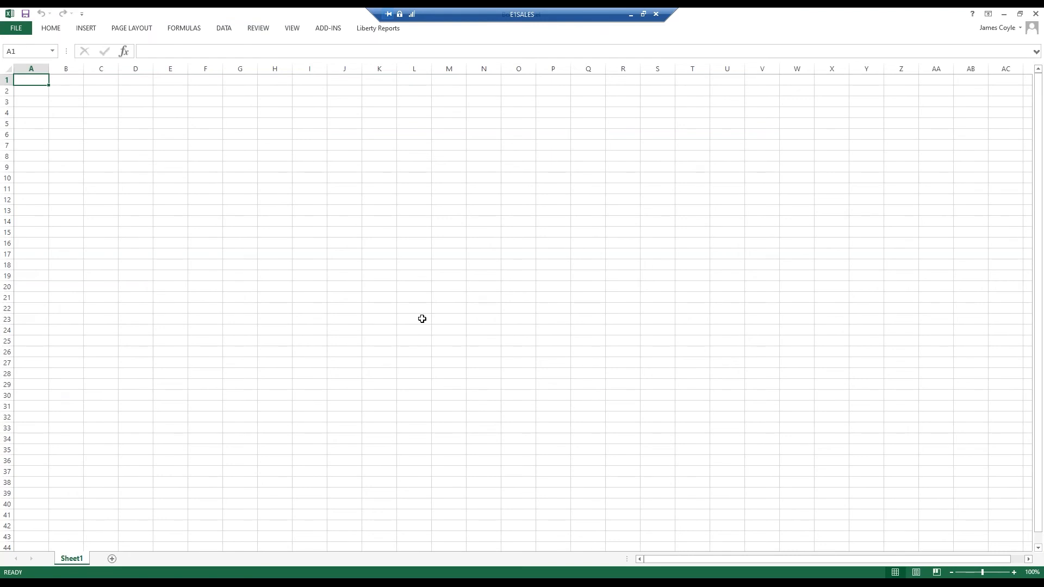
{"action": "left_click", "coordinate": [102, 123]}
- Start an Office Connector query on Timberline Construction in C:\Data\Construction Sample Data and choose the GL Account table from MASTER.GLM
{"action": "left_click", "coordinate": [335, 32]}
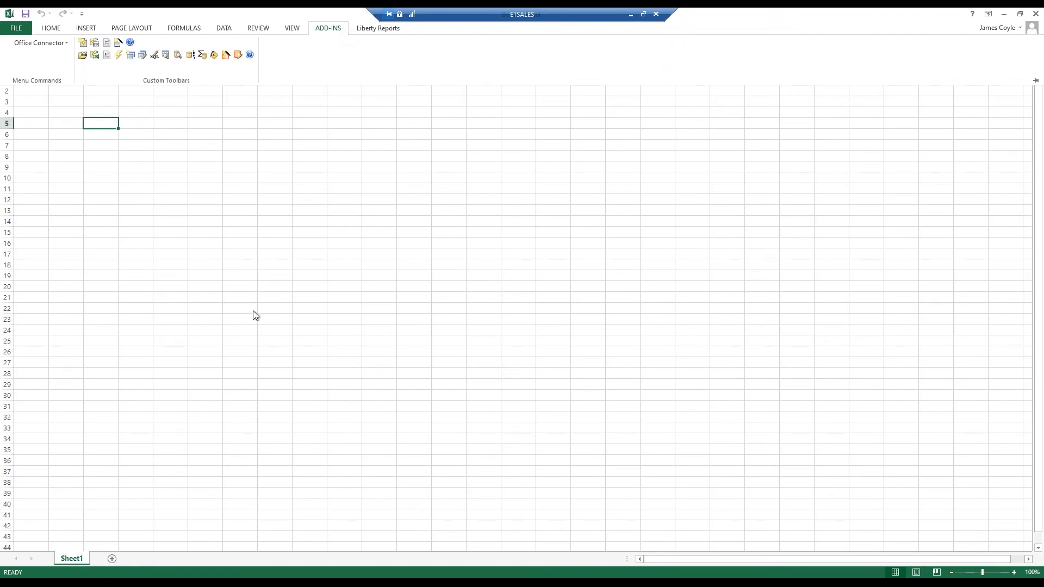
{"action": "left_click", "coordinate": [132, 58]}
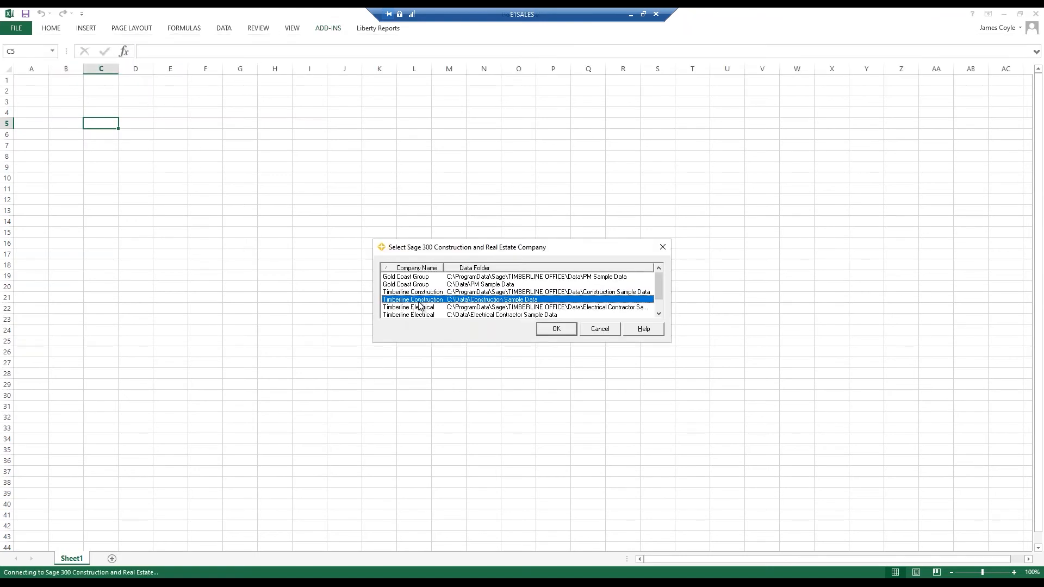
{"action": "left_click", "coordinate": [557, 330]}
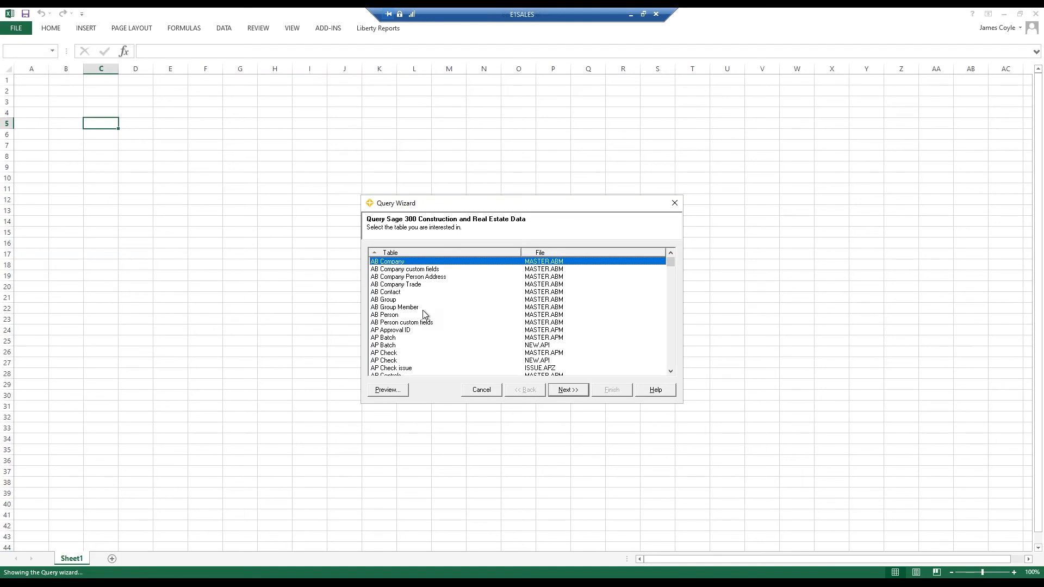
{"action": "key", "text": "g"}
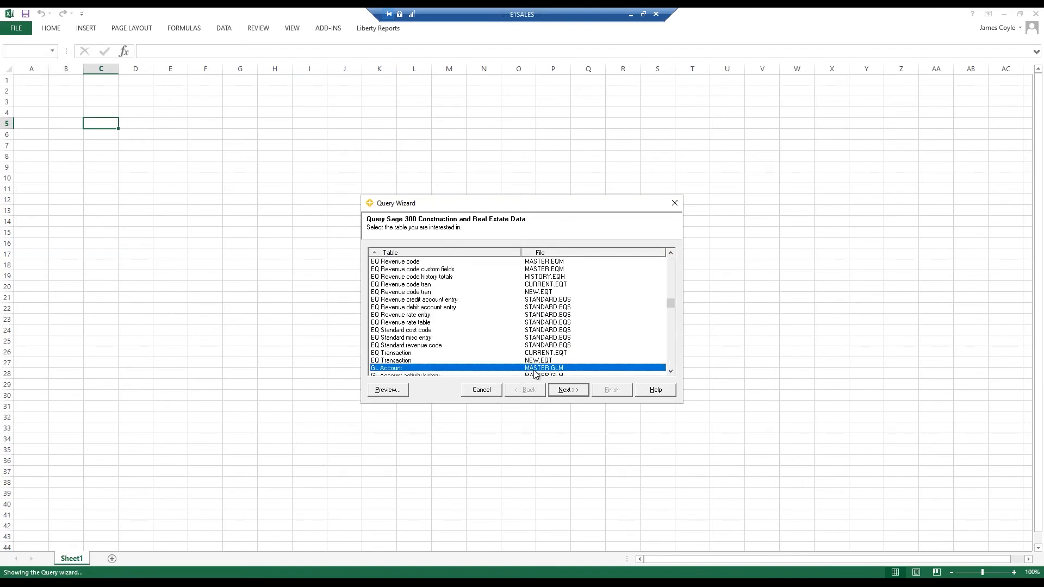
{"action": "left_click", "coordinate": [570, 395]}
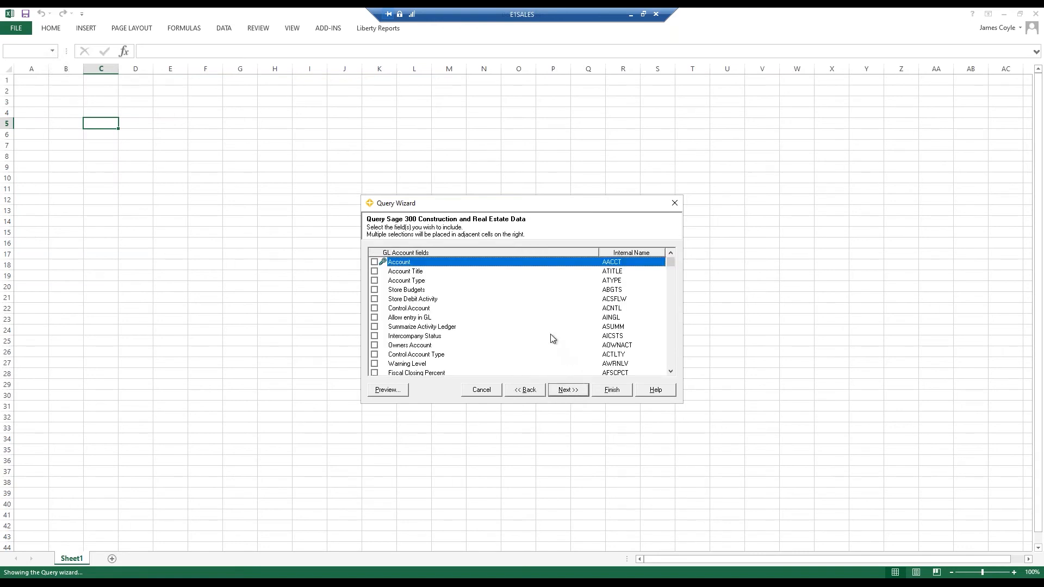
- Include the Account, Account Title and Account Type fields in the GL Account query
{"action": "key", "text": "space"}
{"action": "key", "text": "space"}
{"action": "key", "text": "space"}
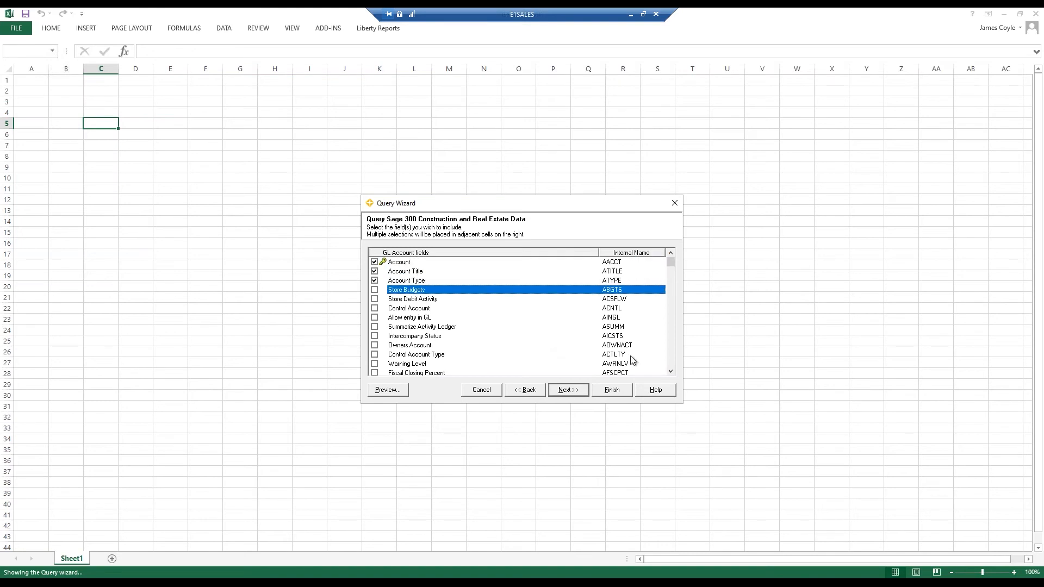
- Add the Current Balance, Future Balance, Balance 1 Year Ago and End Balance 1 Year Ago fields to the query
{"action": "left_click", "coordinate": [672, 354]}
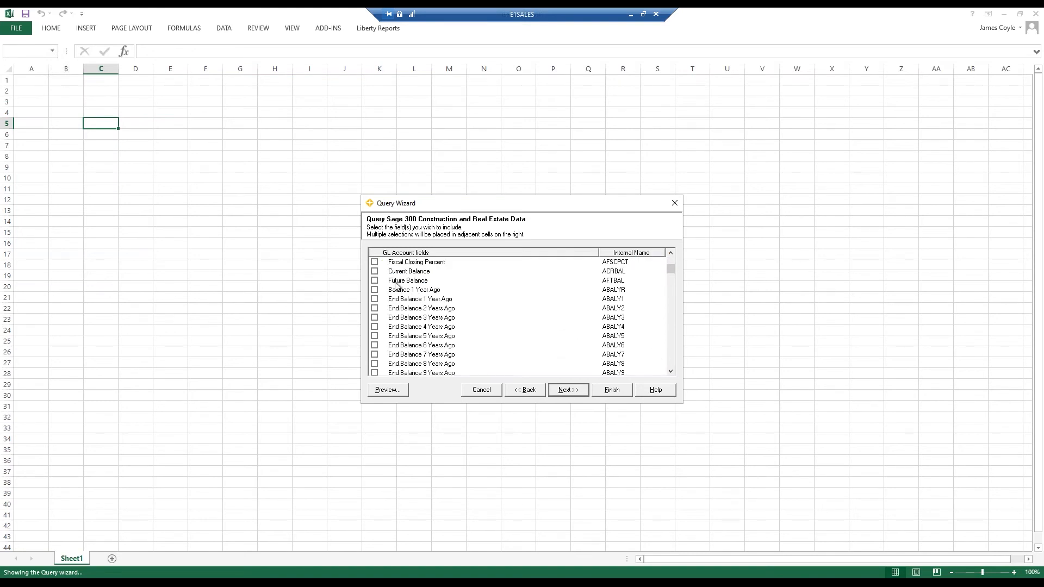
{"action": "left_click", "coordinate": [374, 271]}
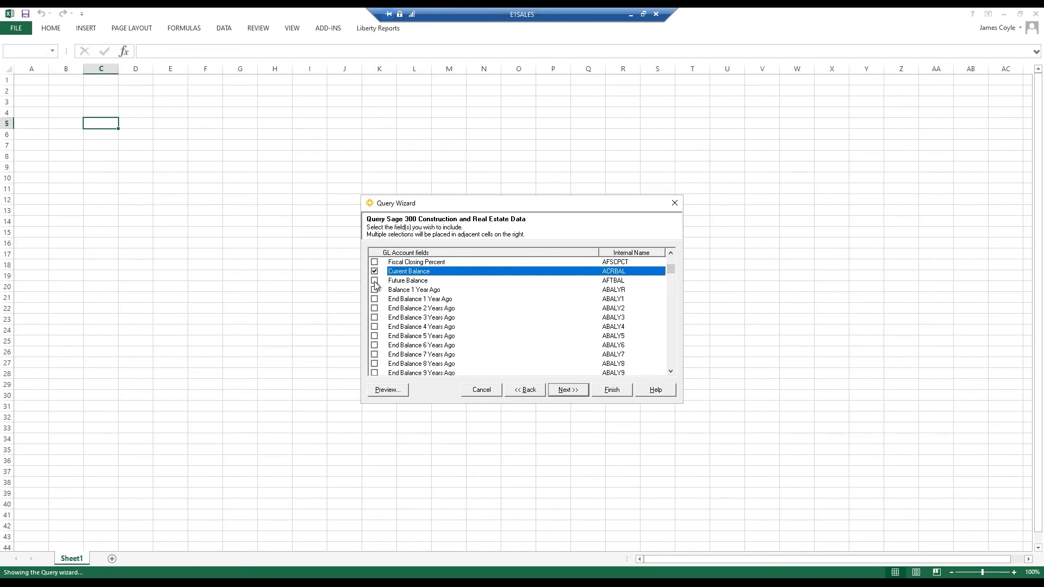
{"action": "left_click", "coordinate": [374, 280]}
{"action": "left_click", "coordinate": [374, 289]}
{"action": "left_click", "coordinate": [374, 299]}
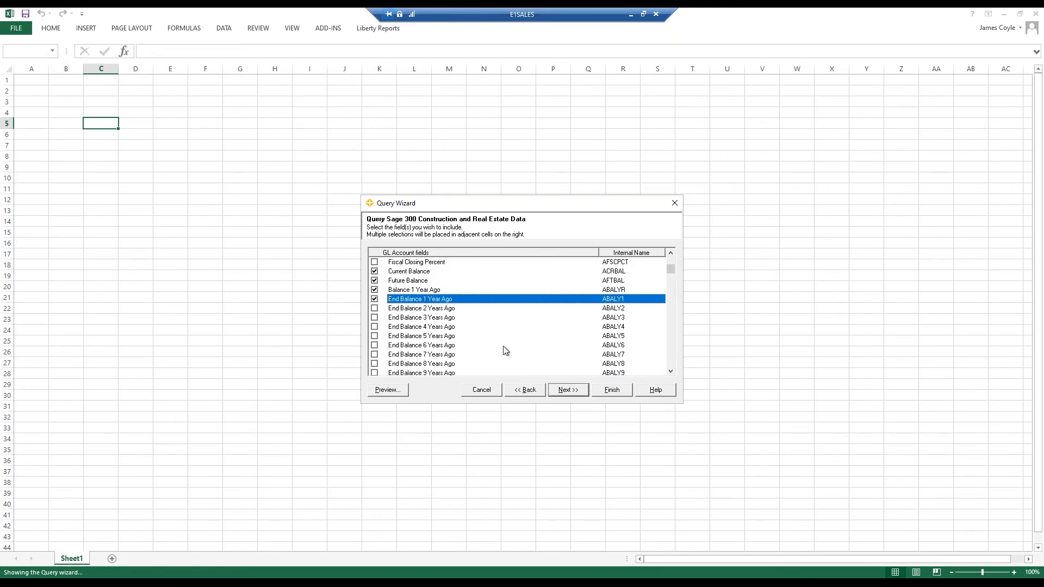
- Add the End Balance fields from 2 Years Ago through 10 Years Ago to the query
{"action": "key", "text": "Down"}
{"action": "key", "text": "space"}
{"action": "key", "text": "Down"}
{"action": "key", "text": "space"}
{"action": "key", "text": "Down"}
{"action": "key", "text": "space"}
{"action": "key", "text": "Down"}
{"action": "key", "text": "space"}
{"action": "key", "text": "Down"}
{"action": "key", "text": "space"}
{"action": "key", "text": "Down"}
{"action": "key", "text": "space"}
{"action": "key", "text": "Down"}
{"action": "key", "text": "space"}
{"action": "key", "text": "Down"}
{"action": "key", "text": "space"}
{"action": "key", "text": "Down"}
{"action": "key", "text": "space"}
{"action": "key", "text": "Down"}
{"action": "key", "text": "space"}
{"action": "key", "text": "Down"}
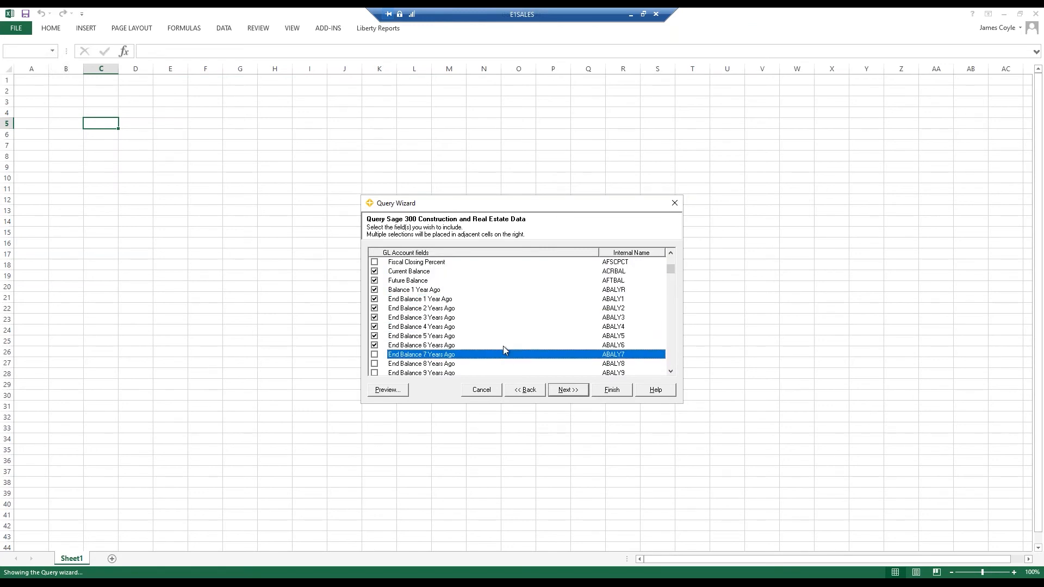
{"action": "key", "text": "Up"}
{"action": "key", "text": "space"}
{"action": "key", "text": "Down"}
{"action": "key", "text": "Down"}
{"action": "key", "text": "Down"}
{"action": "key", "text": "Down"}
{"action": "key", "text": "Down"}
{"action": "key", "text": "Up"}
{"action": "key", "text": "Up"}
- Add the Future Activity 6 through Future Activity 1 fields, leaving out Prior Year Adjustment and the YTD Net fields
{"action": "key", "text": "space"}
{"action": "key", "text": "Down"}
{"action": "key", "text": "space"}
{"action": "key", "text": "Down"}
{"action": "key", "text": "space"}
{"action": "key", "text": "Down"}
{"action": "key", "text": "space"}
{"action": "key", "text": "Down"}
{"action": "key", "text": "space"}
{"action": "key", "text": "Down"}
{"action": "key", "text": "space"}
{"action": "key", "text": "Down"}
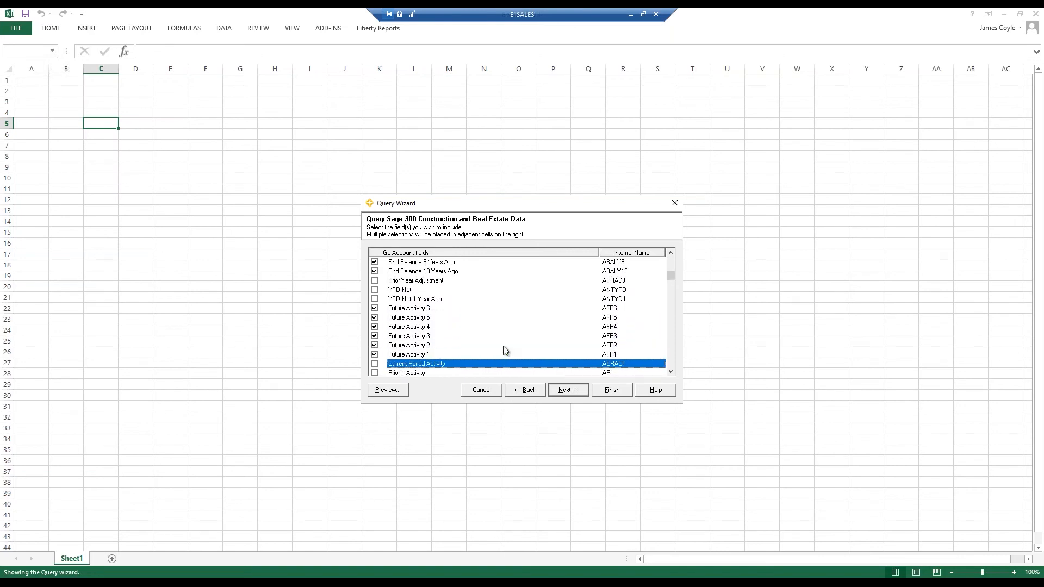
- Add the Current Period Activity field and the Prior 1 through Prior 12 Activity fields to the query
{"action": "key", "text": "space"}
{"action": "key", "text": "Down"}
{"action": "key", "text": "space"}
{"action": "key", "text": "Down"}
{"action": "key", "text": "space"}
{"action": "key", "text": "Down"}
{"action": "key", "text": "space"}
{"action": "key", "text": "Down"}
{"action": "key", "text": "space"}
{"action": "key", "text": "Down"}
{"action": "key", "text": "space"}
{"action": "key", "text": "Down"}
{"action": "key", "text": "space"}
{"action": "key", "text": "Down"}
{"action": "key", "text": "space"}
{"action": "key", "text": "Down"}
{"action": "key", "text": "space"}
{"action": "key", "text": "Down"}
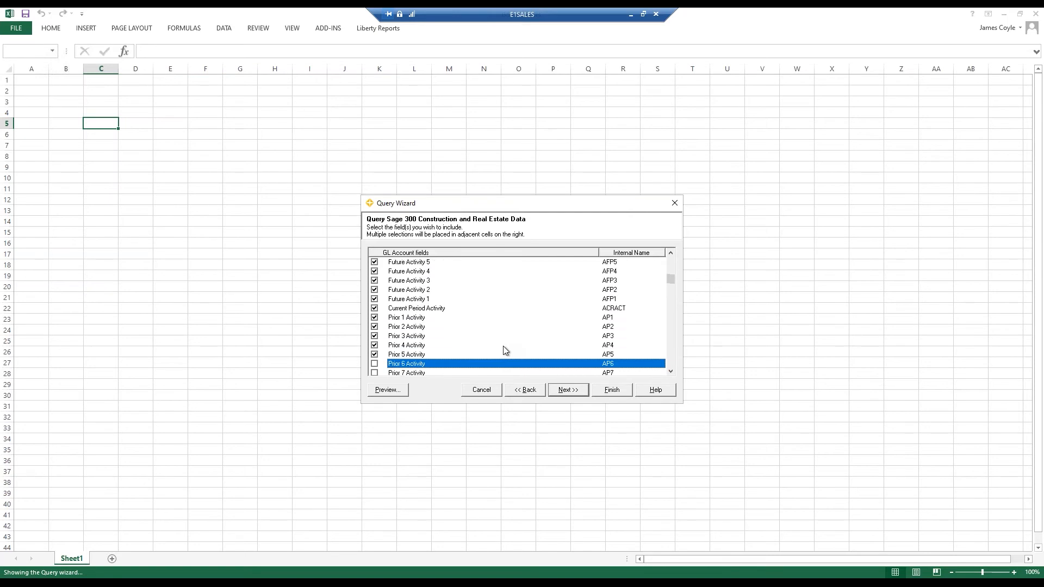
{"action": "key", "text": "space"}
{"action": "key", "text": "Down"}
{"action": "key", "text": "space"}
{"action": "key", "text": "Down"}
{"action": "key", "text": "space"}
{"action": "key", "text": "Down"}
{"action": "key", "text": "space"}
{"action": "key", "text": "Down"}
{"action": "key", "text": "space"}
{"action": "key", "text": "Down"}
{"action": "key", "text": "space"}
{"action": "key", "text": "Down"}
{"action": "key", "text": "space"}
{"action": "key", "text": "Down"}
- Add 1 Year Ago Activity and Year 1 Period 1 through 12 Activity, and finish the query to fill the sheet
{"action": "key", "text": "space"}
{"action": "key", "text": "Down"}
{"action": "key", "text": "space"}
{"action": "key", "text": "Down"}
{"action": "key", "text": "space"}
{"action": "key", "text": "Down"}
{"action": "key", "text": "space"}
{"action": "key", "text": "Down"}
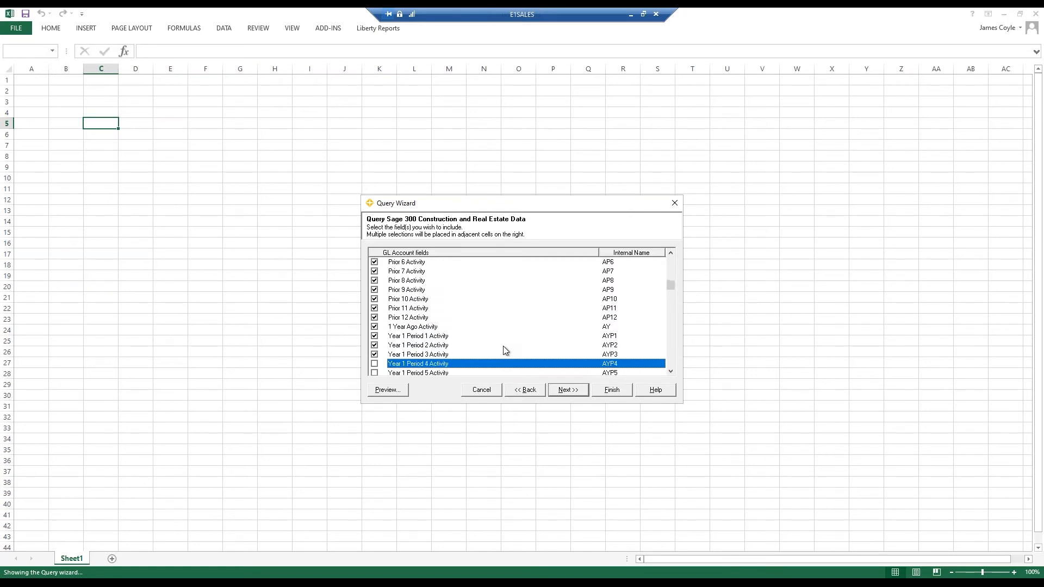
{"action": "key", "text": "space"}
{"action": "key", "text": "Down"}
{"action": "key", "text": "space"}
{"action": "key", "text": "Down"}
{"action": "key", "text": "space"}
{"action": "key", "text": "Down"}
{"action": "key", "text": "space"}
{"action": "key", "text": "Down"}
{"action": "key", "text": "space"}
{"action": "key", "text": "Down"}
{"action": "key", "text": "space"}
{"action": "key", "text": "Down"}
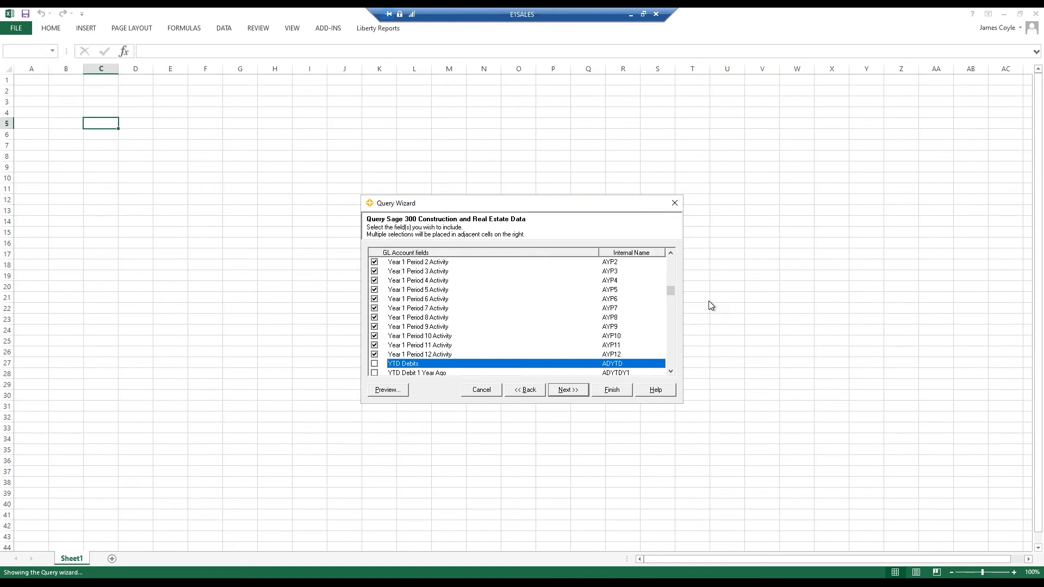
{"action": "left_click", "coordinate": [612, 390]}
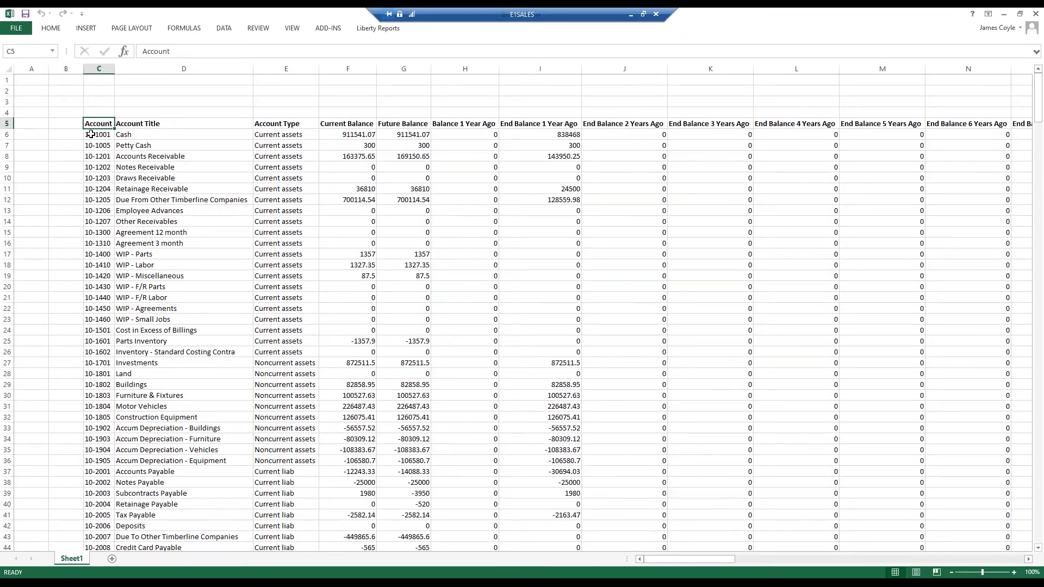
- Check the Cash account's Current Balance and Current Period Activity values in the queried data
{"action": "left_click", "coordinate": [351, 132]}
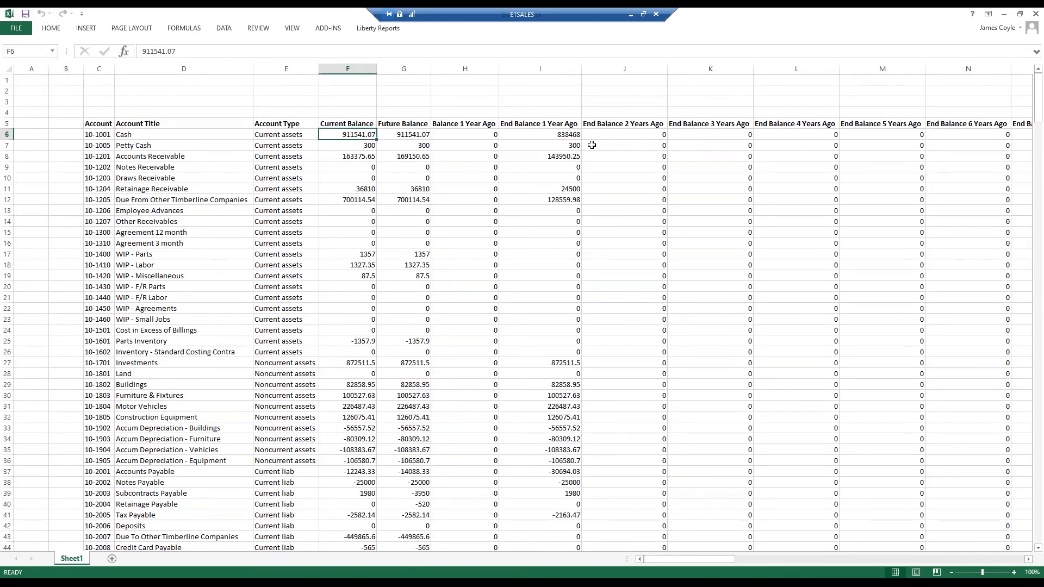
{"action": "left_click", "coordinate": [828, 563]}
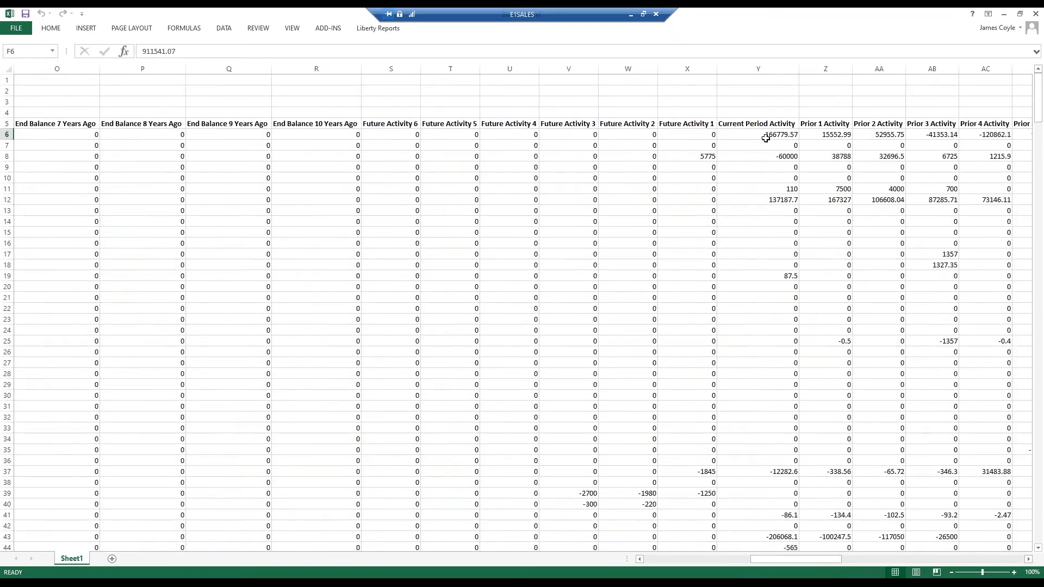
{"action": "left_click", "coordinate": [771, 134]}
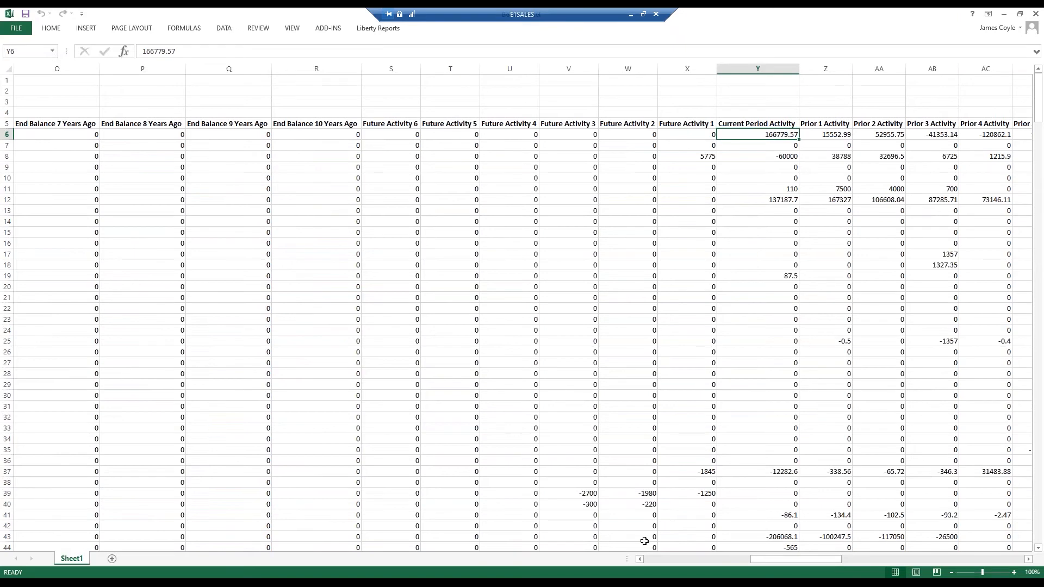
- Switch to General Ledger to compare the Cash account's accrual activity in Account Setup, and return to the Book1 workbook in Excel
{"action": "left_click", "coordinate": [128, 576]}
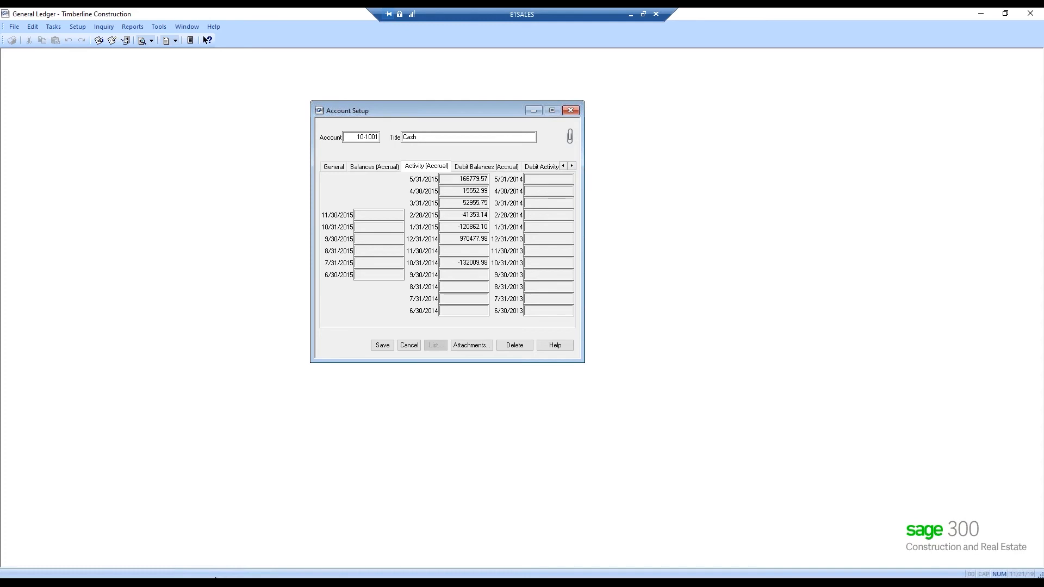
{"action": "left_click", "coordinate": [120, 577]}
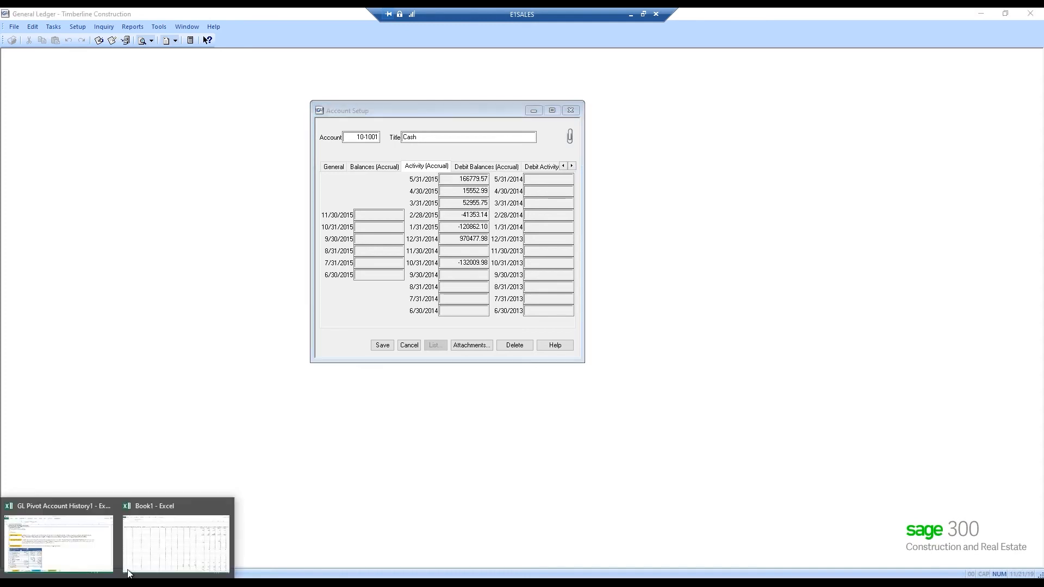
{"action": "left_click", "coordinate": [159, 561]}
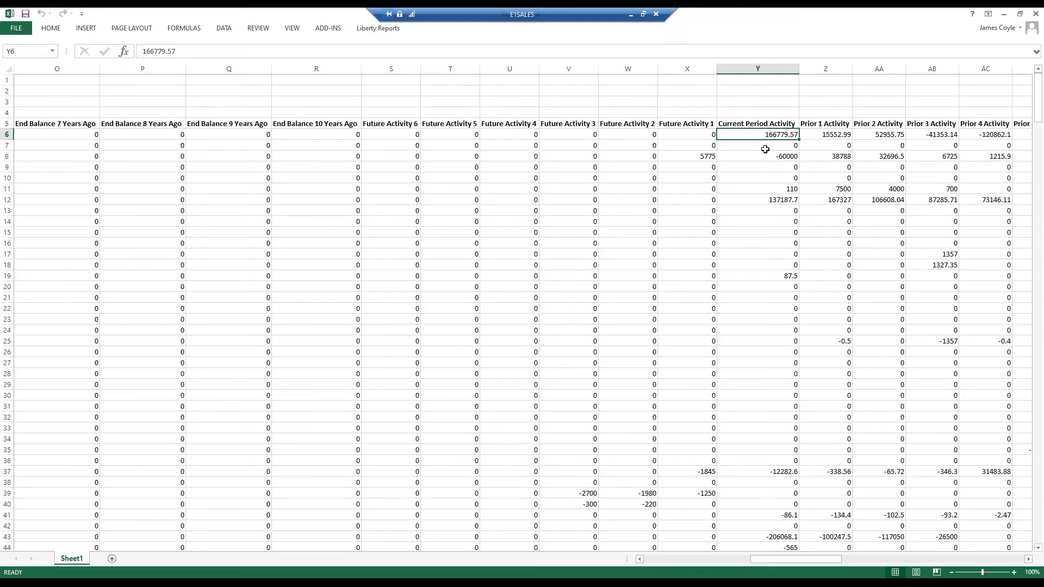
- Add a new worksheet and start an Office Connector query at cell C4 on the GL Account activity history table
{"action": "left_click", "coordinate": [112, 559]}
{"action": "left_click", "coordinate": [103, 113]}
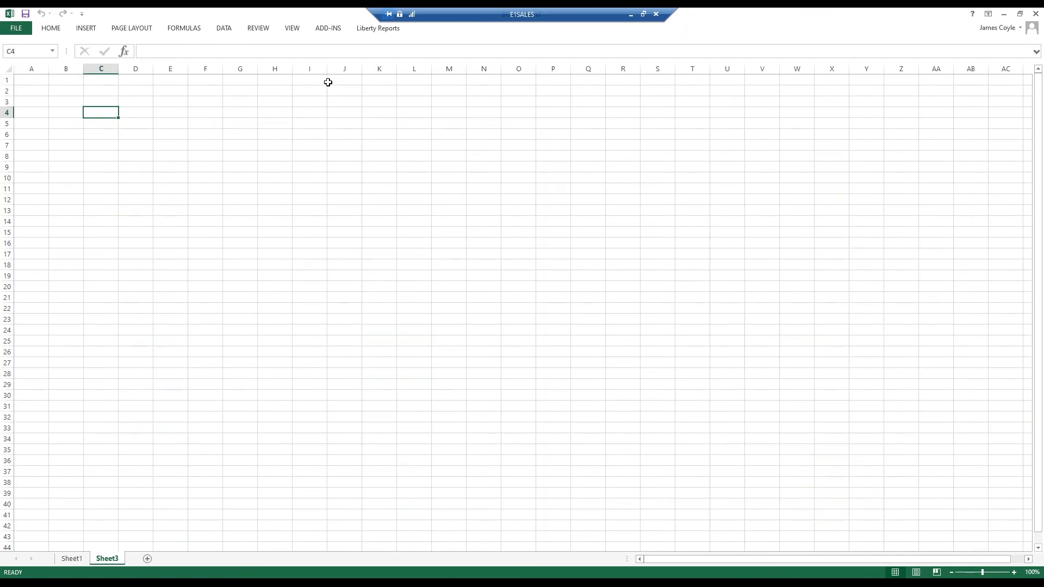
{"action": "left_click", "coordinate": [331, 30]}
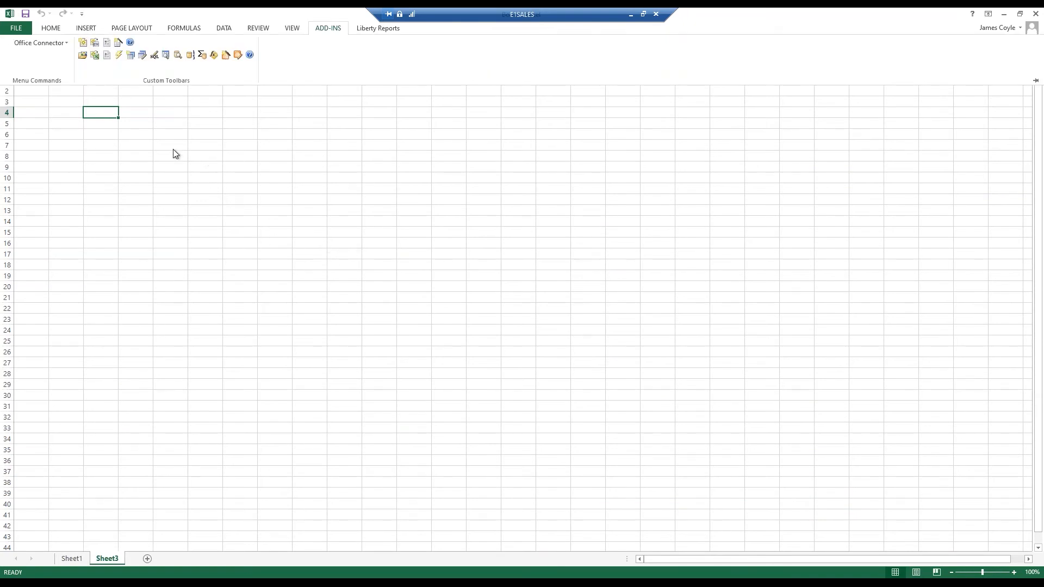
{"action": "left_click", "coordinate": [130, 56]}
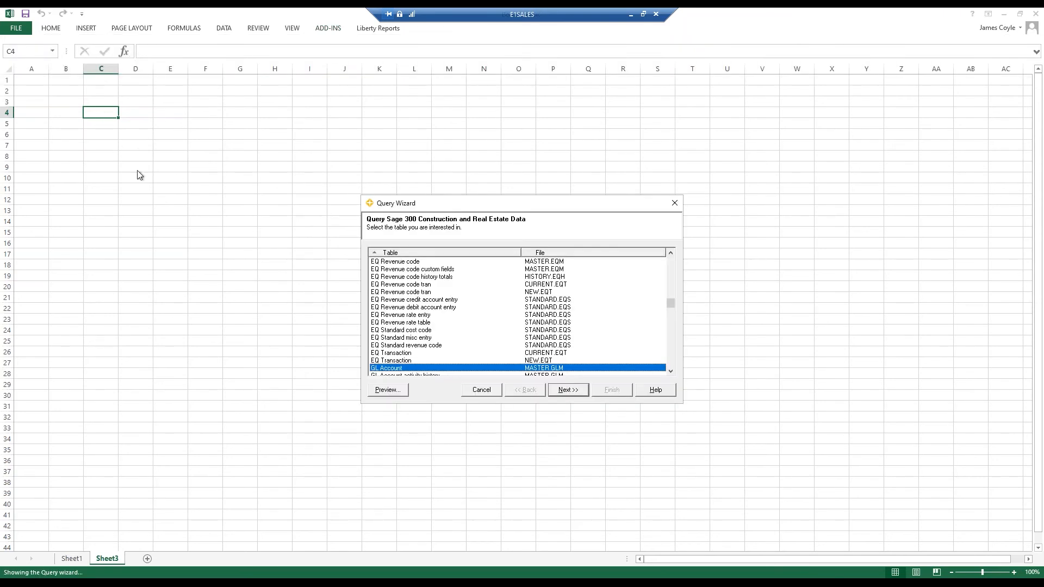
{"action": "left_click", "coordinate": [670, 355]}
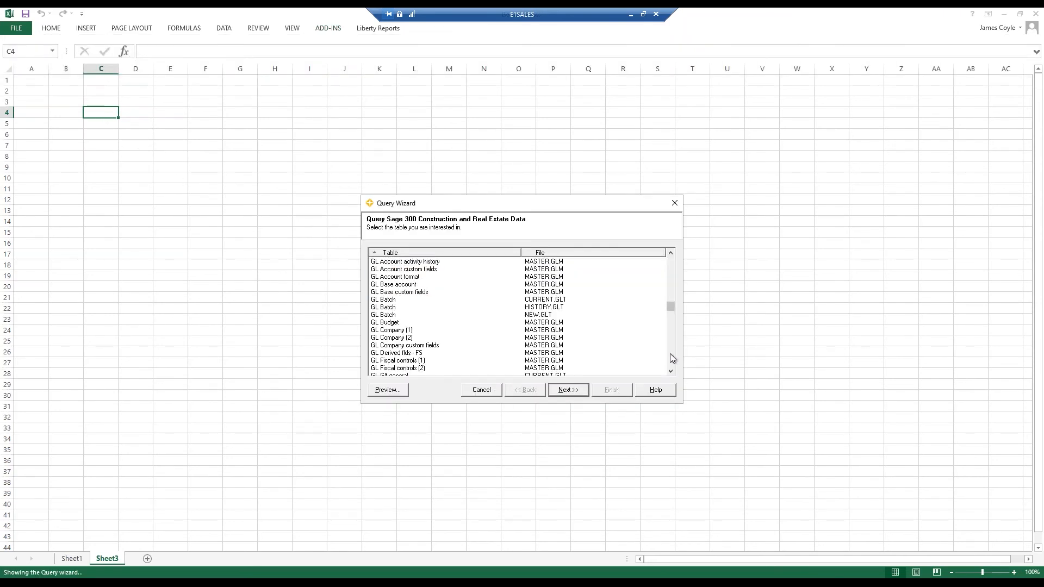
{"action": "left_click", "coordinate": [408, 262]}
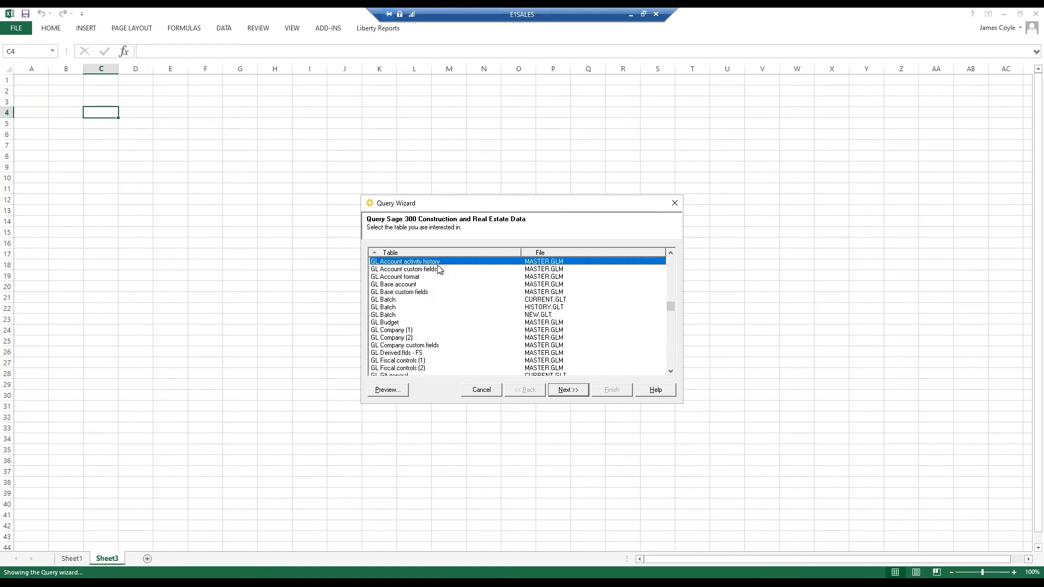
{"action": "left_click", "coordinate": [568, 390]}
- Include the activity history fields from Account and Years Ago through CYr X Period 6 Activity in the query
{"action": "key", "text": "space"}
{"action": "key", "text": "space"}
{"action": "key", "text": "space"}
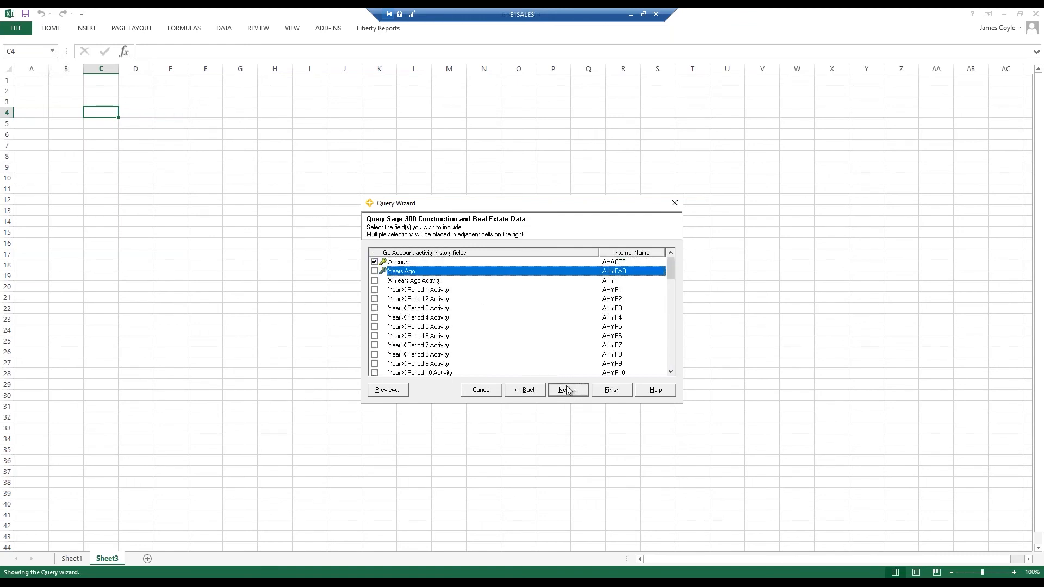
{"action": "key", "text": "space"}
{"action": "key", "text": "space"}
{"action": "key", "text": "space"}
{"action": "key", "text": "space"}
{"action": "key", "text": "space"}
{"action": "key", "text": "space"}
{"action": "key", "text": "space"}
{"action": "key", "text": "space"}
{"action": "key", "text": "space"}
{"action": "key", "text": "space"}
{"action": "key", "text": "space"}
{"action": "key", "text": "space"}
{"action": "key", "text": "space"}
{"action": "key", "text": "space"}
{"action": "key", "text": "space"}
{"action": "key", "text": "space"}
{"action": "key", "text": "space"}
{"action": "key", "text": "space"}
{"action": "key", "text": "space"}
{"action": "key", "text": "space"}
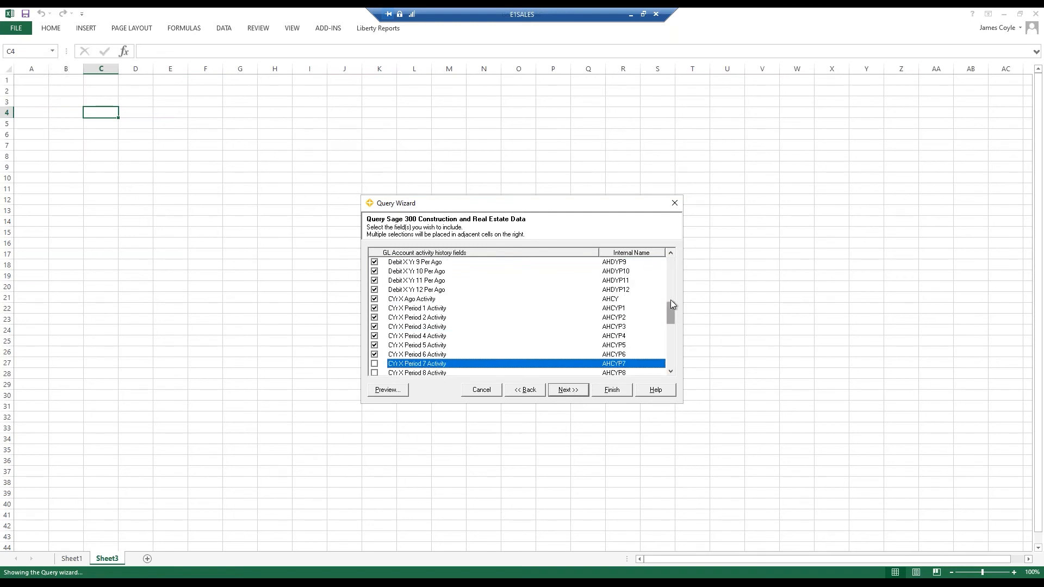
- Exclude the fields from Debit X Years Ago through CYr X Period 6 Activity, and finish the activity history query
{"action": "left_click", "coordinate": [670, 252]}
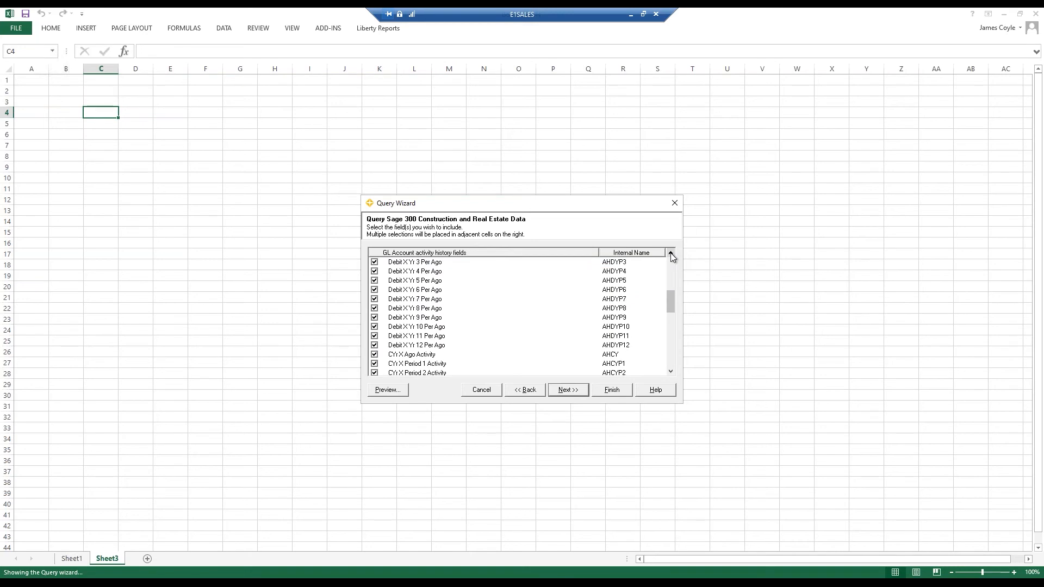
{"action": "left_click", "coordinate": [671, 253]}
{"action": "left_click", "coordinate": [671, 253]}
{"action": "left_click", "coordinate": [671, 253]}
{"action": "left_click", "coordinate": [671, 253]}
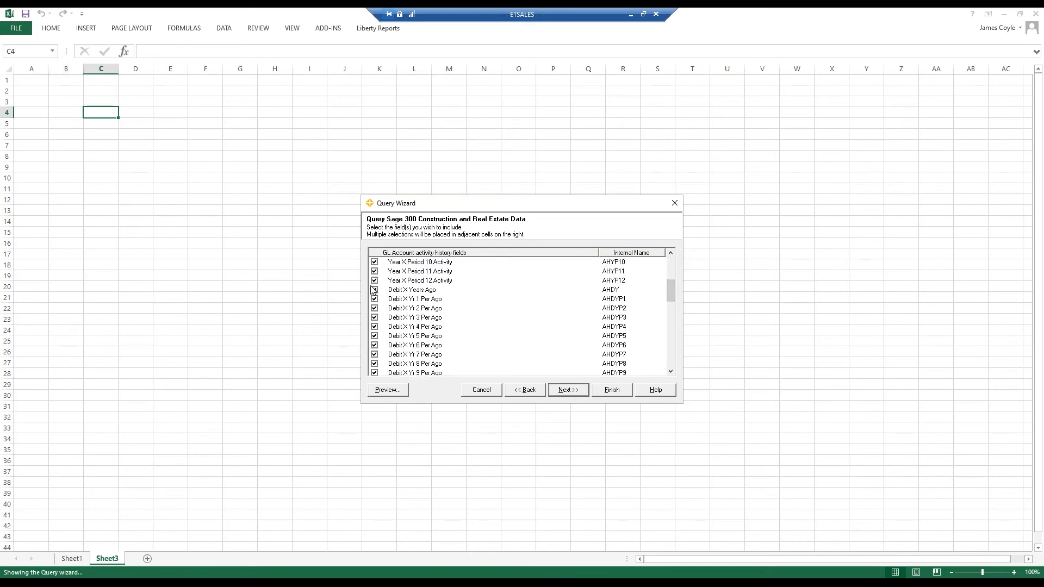
{"action": "left_click", "coordinate": [374, 290]}
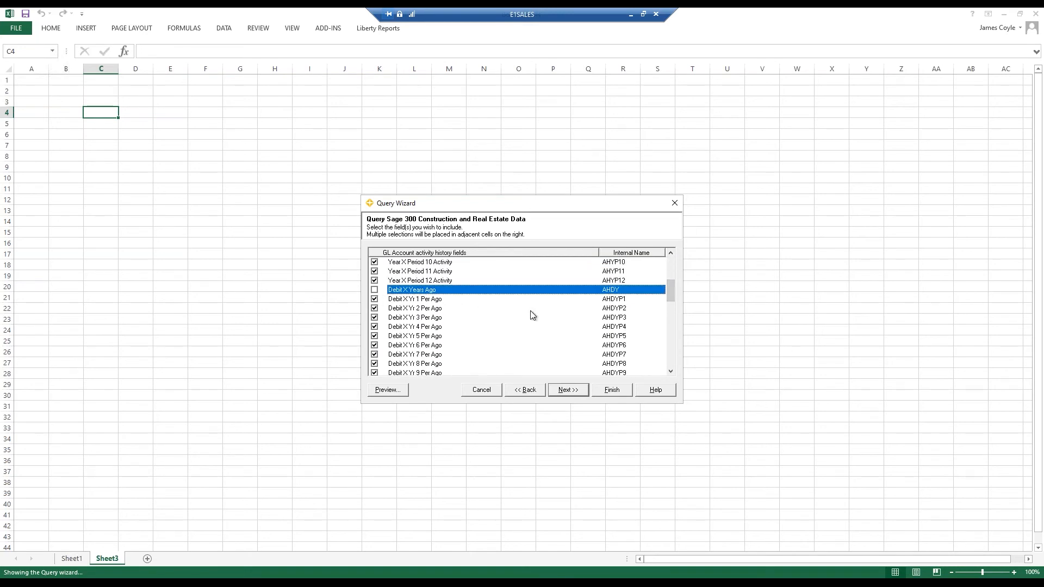
{"action": "key", "text": "Down"}
{"action": "key", "text": "space"}
{"action": "key", "text": "Down"}
{"action": "key", "text": "space"}
{"action": "key", "text": "Down"}
{"action": "key", "text": "space"}
{"action": "key", "text": "Down"}
{"action": "key", "text": "space"}
{"action": "key", "text": "Down"}
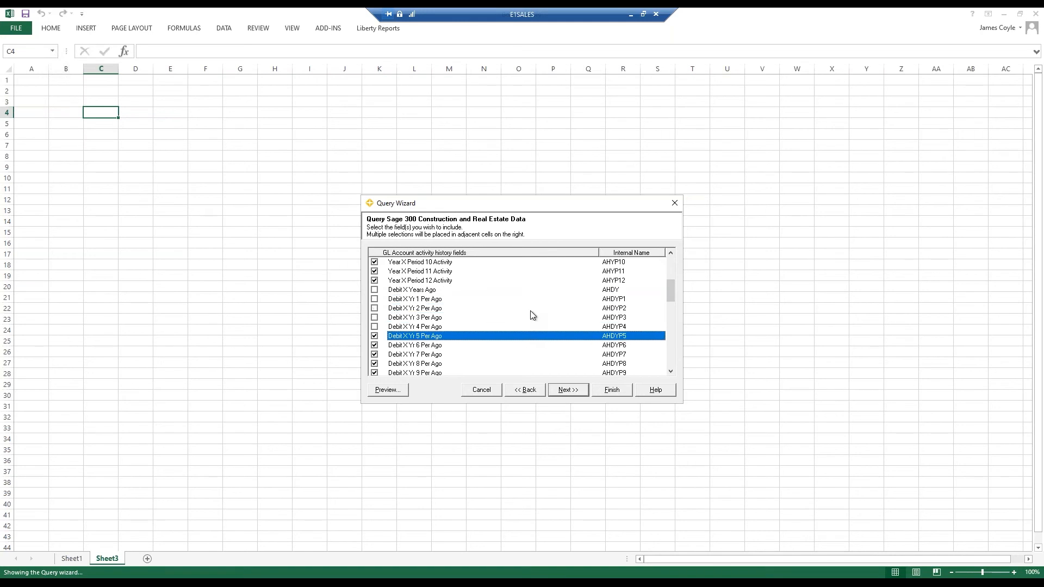
{"action": "key", "text": "space"}
{"action": "key", "text": "Down"}
{"action": "key", "text": "space"}
{"action": "key", "text": "Down"}
{"action": "key", "text": "space"}
{"action": "key", "text": "Down"}
{"action": "key", "text": "space"}
{"action": "key", "text": "Down"}
{"action": "key", "text": "space"}
{"action": "key", "text": "Down"}
{"action": "key", "text": "space"}
{"action": "key", "text": "Down"}
{"action": "key", "text": "space"}
{"action": "key", "text": "Down"}
{"action": "key", "text": "space"}
{"action": "key", "text": "Down"}
{"action": "key", "text": "space"}
{"action": "key", "text": "Down"}
{"action": "key", "text": "space"}
{"action": "key", "text": "Down"}
{"action": "key", "text": "space"}
{"action": "key", "text": "Down"}
{"action": "key", "text": "space"}
{"action": "key", "text": "Down"}
{"action": "key", "text": "space"}
{"action": "key", "text": "Down"}
{"action": "key", "text": "space"}
{"action": "key", "text": "Down"}
{"action": "key", "text": "space"}
{"action": "key", "text": "Down"}
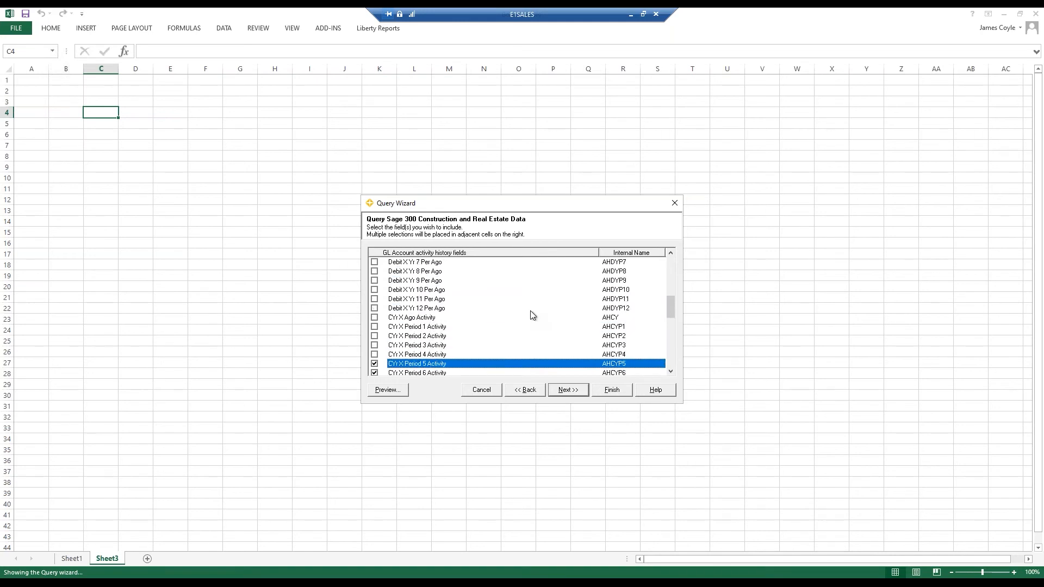
{"action": "key", "text": "space"}
{"action": "key", "text": "Down"}
{"action": "key", "text": "space"}
{"action": "key", "text": "Down"}
{"action": "key", "text": "Up"}
{"action": "key", "text": "space"}
{"action": "key", "text": "Up"}
{"action": "key", "text": "space"}
{"action": "key", "text": "Down"}
{"action": "key", "text": "Down"}
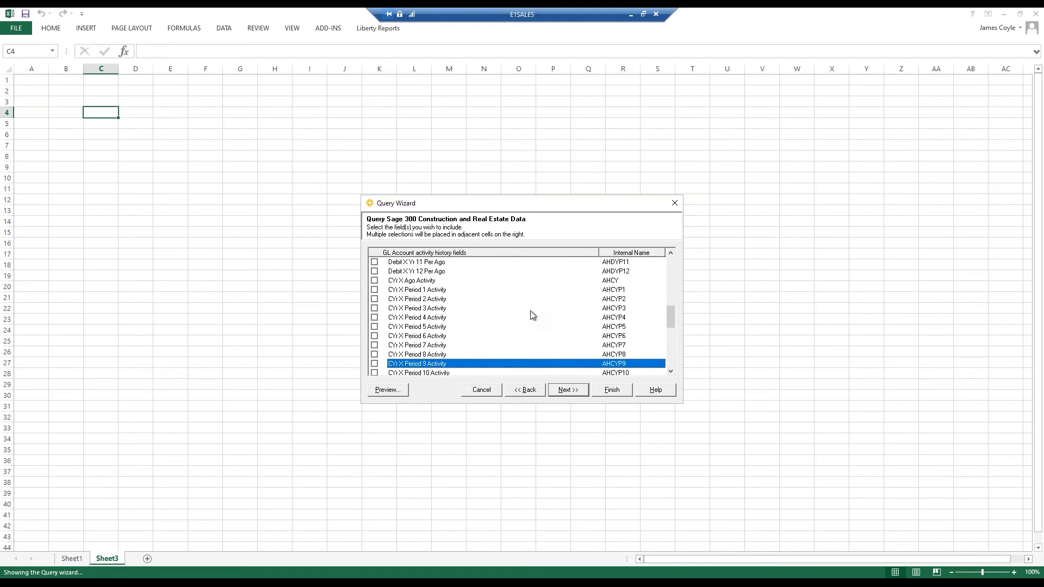
{"action": "left_click", "coordinate": [569, 394]}
{"action": "left_click", "coordinate": [610, 392]}
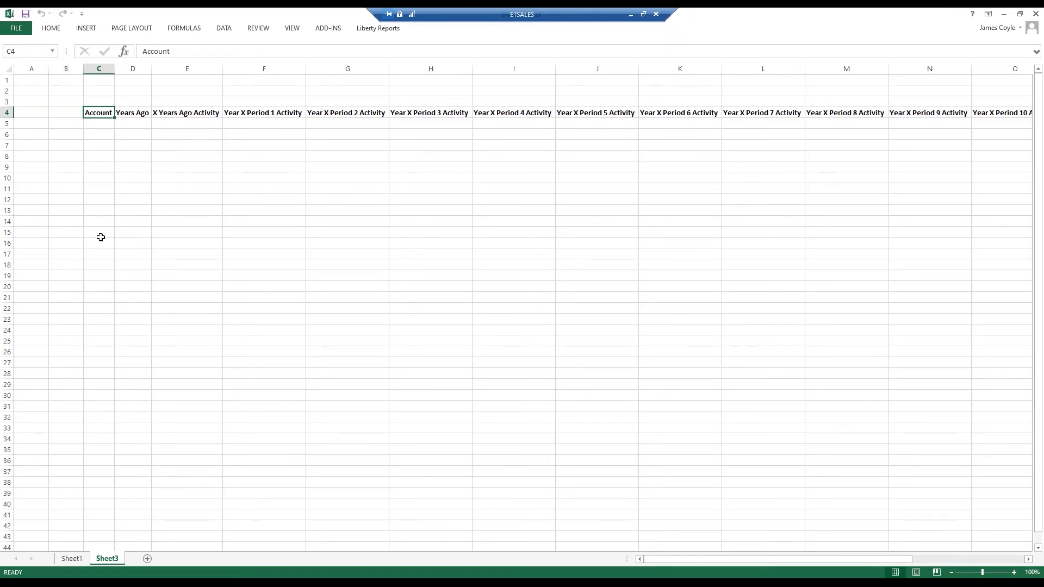
- Examine the queried activity history columns from Years Ago through Year X Period 3 Activity
{"action": "left_click", "coordinate": [135, 123]}
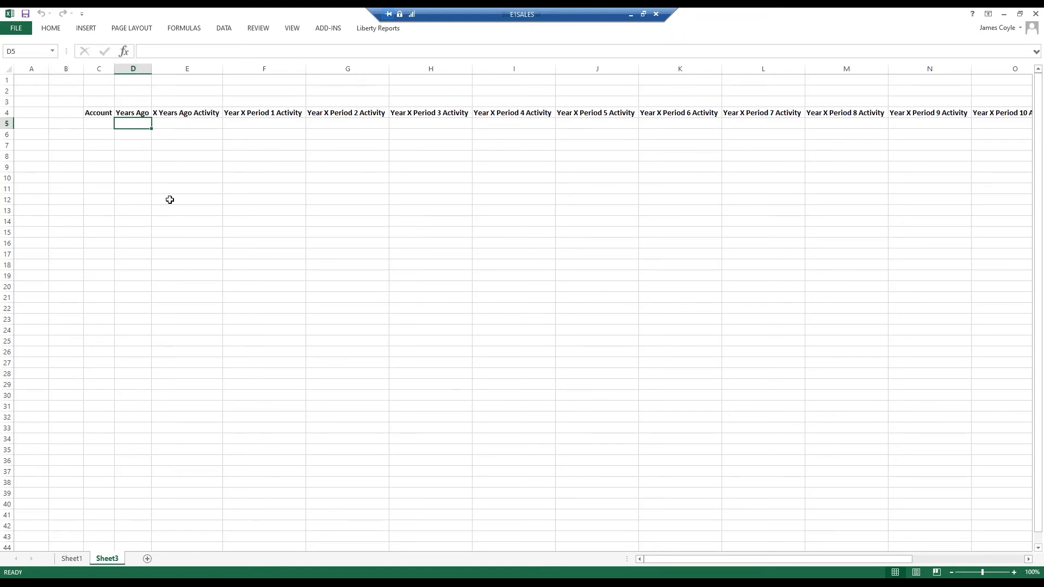
{"action": "left_click", "coordinate": [186, 121]}
{"action": "left_click", "coordinate": [257, 123]}
{"action": "left_click", "coordinate": [331, 125]}
{"action": "left_click", "coordinate": [425, 123]}
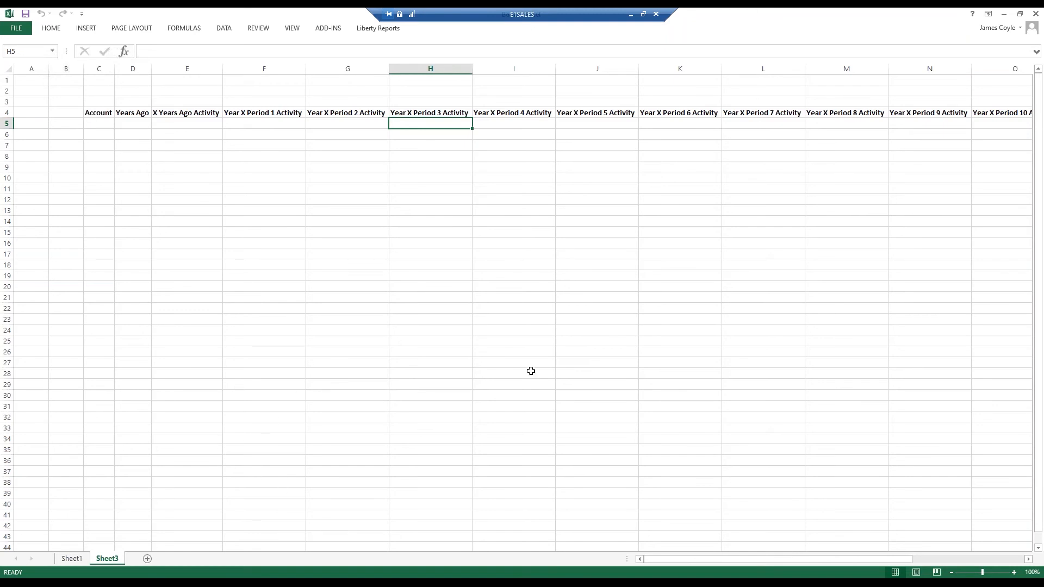
- Switch to Office Connector Desktop and open the GL Financial Statements with Drill-Down template, connected to Timberline Construction in C:\Data\Construction Sample Data
{"action": "left_click", "coordinate": [72, 558]}
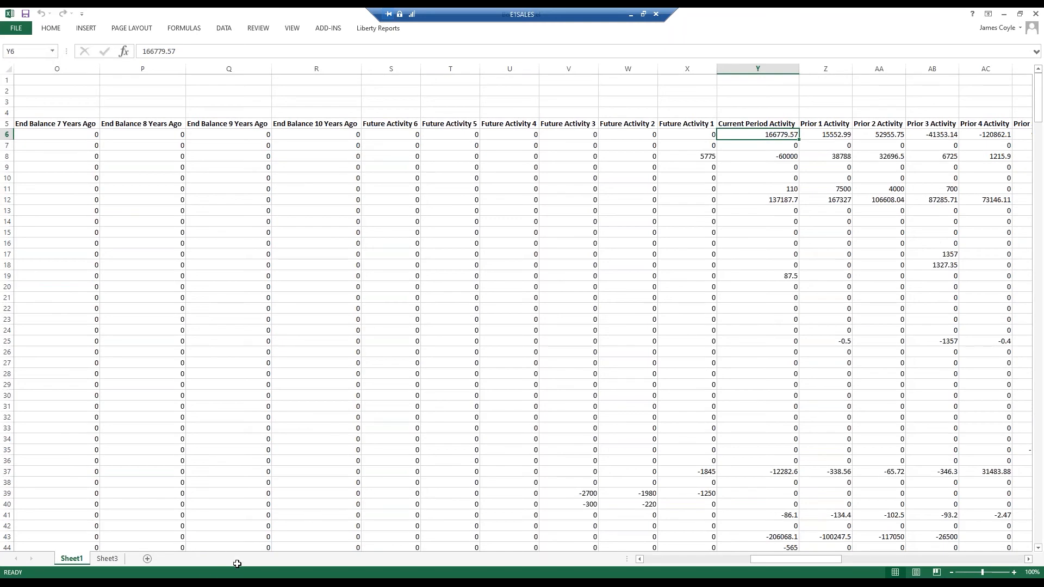
{"action": "left_click", "coordinate": [207, 583]}
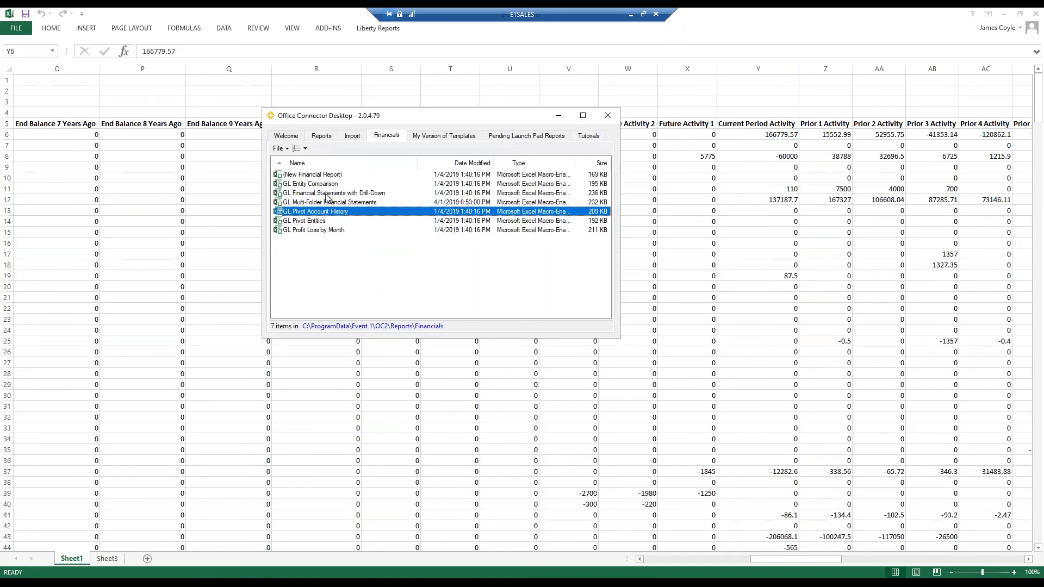
{"action": "left_click", "coordinate": [325, 193]}
{"action": "double_click", "coordinate": [324, 194]}
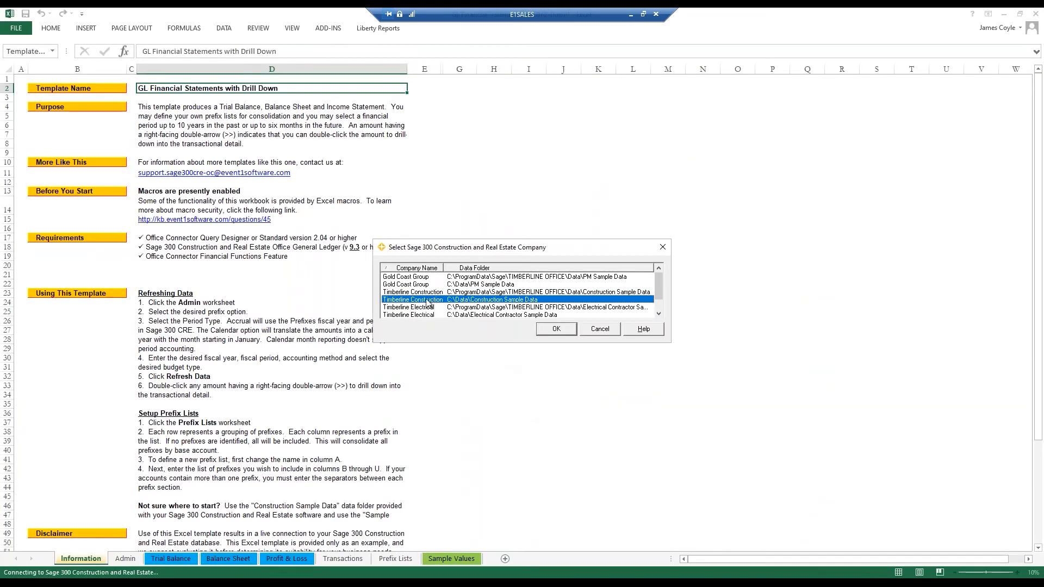
{"action": "left_click", "coordinate": [557, 329]}
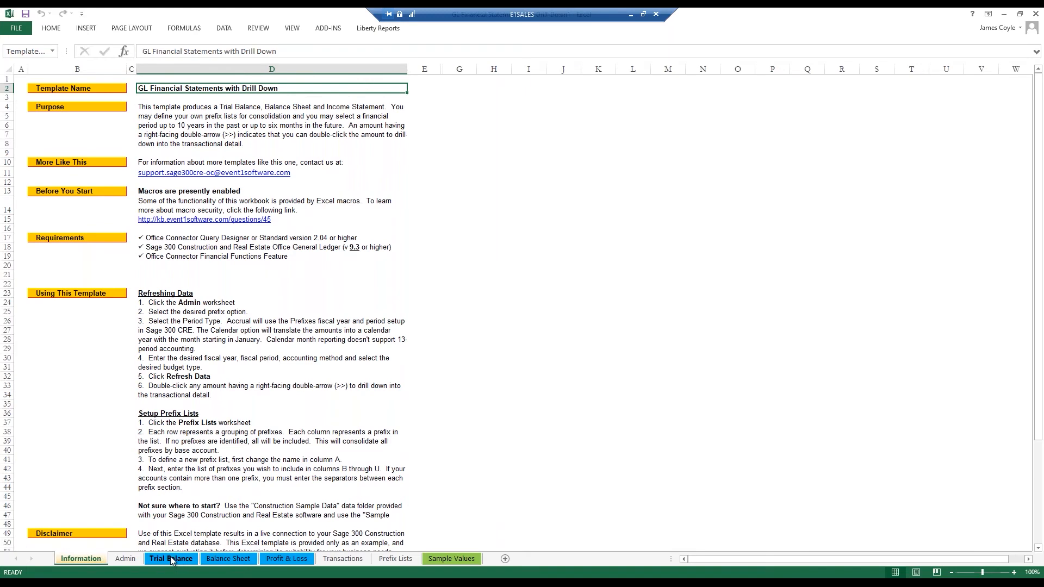
- Read the template's Information sheet and examine the layouts of the Trial Balance, Balance Sheet and Profit & Loss worksheets
{"action": "left_click_drag", "start_coordinate": [1039, 340], "coordinate": [1039, 391]}
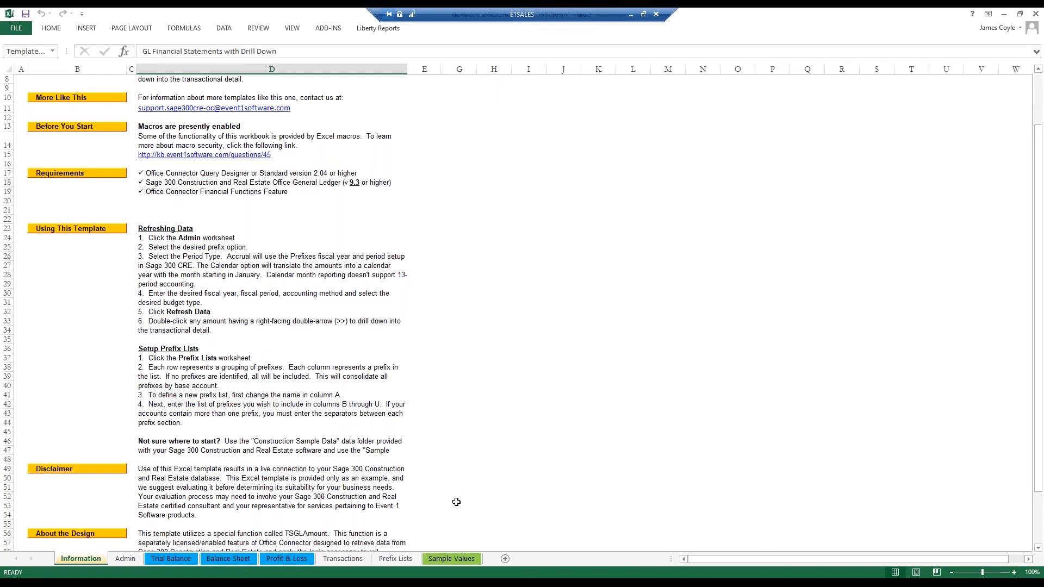
{"action": "left_click", "coordinate": [182, 564]}
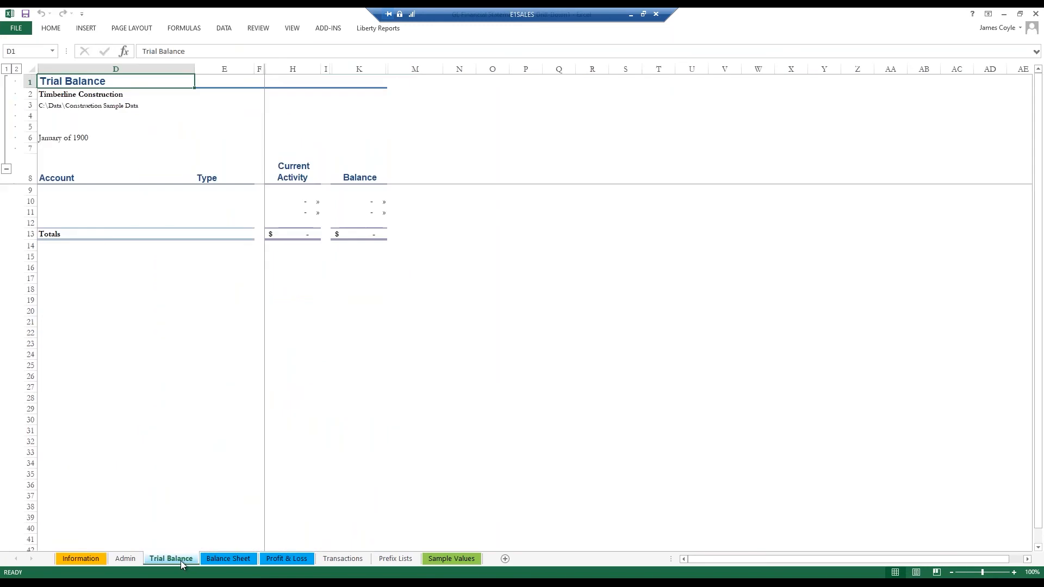
{"action": "left_click", "coordinate": [236, 565]}
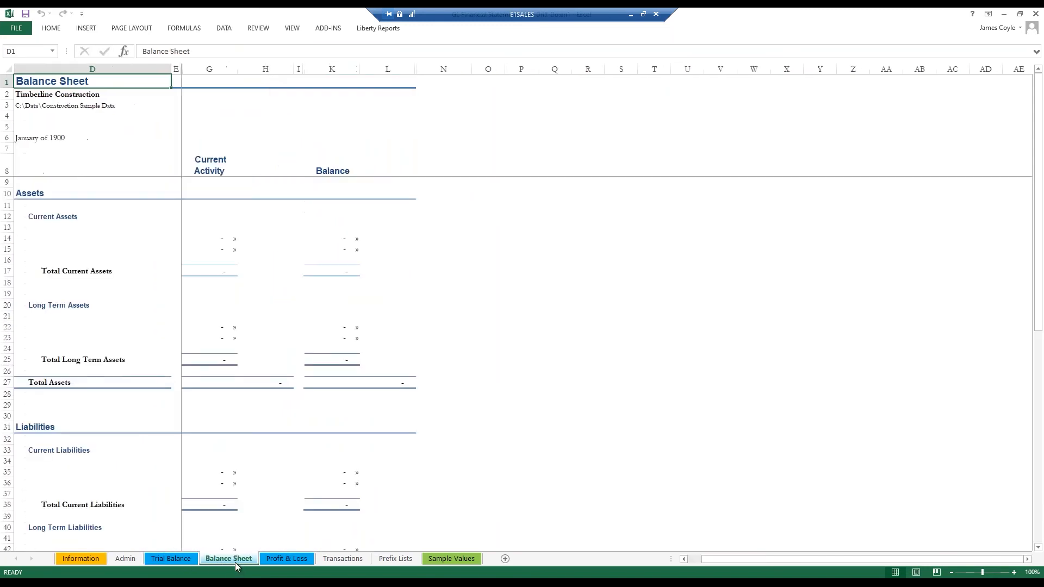
{"action": "left_click", "coordinate": [286, 559]}
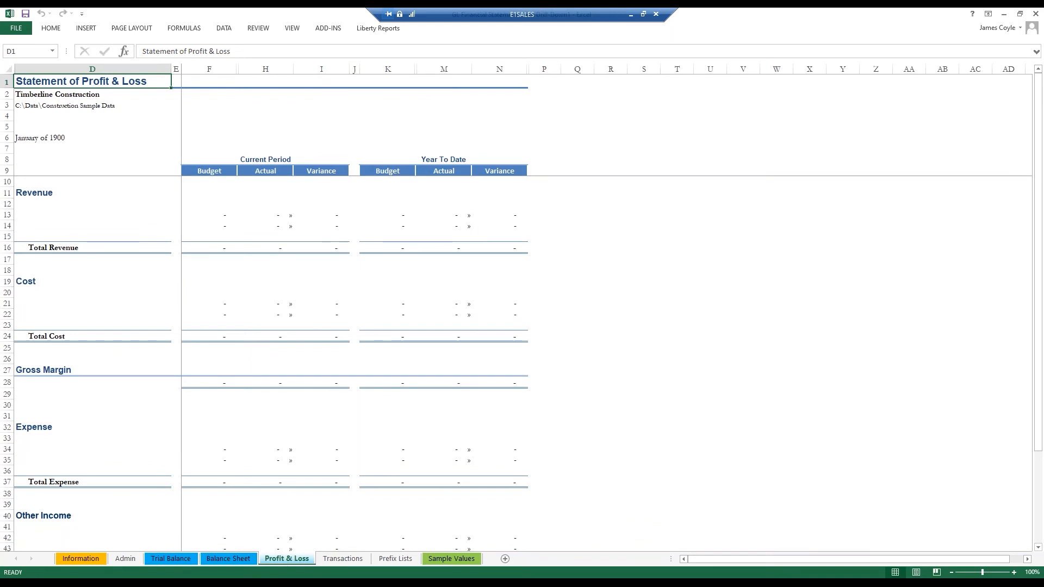
{"action": "mouse_move", "coordinate": [230, 584]}
{"action": "left_click", "coordinate": [622, 192]}
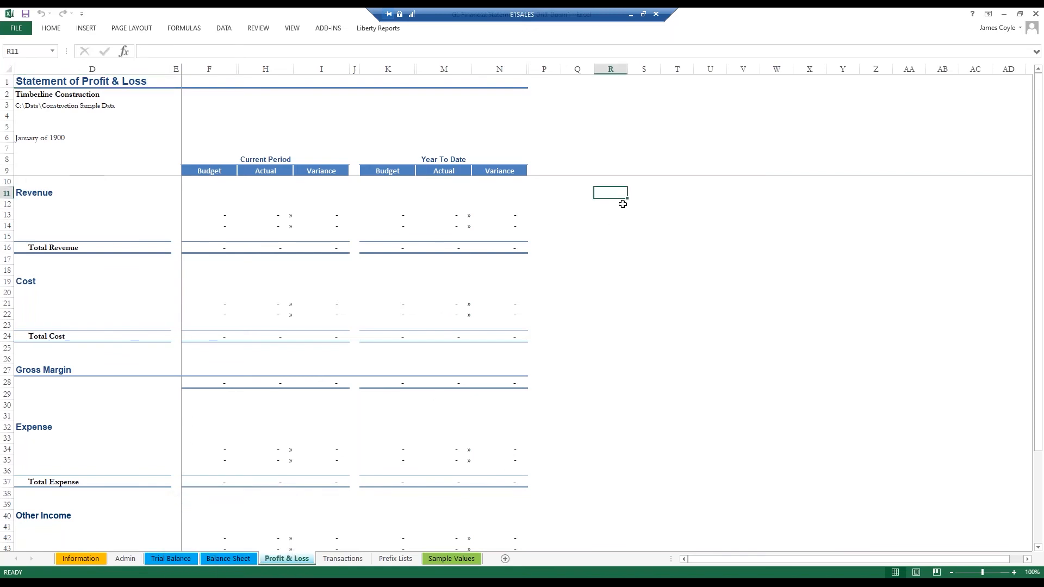
{"action": "type", "text": "ryuryu"}
{"action": "key", "text": "BackSpace"}
{"action": "key", "text": "BackSpace"}
{"action": "key", "text": "BackSpace"}
{"action": "key", "text": "BackSpace"}
{"action": "key", "text": "BackSpace"}
{"action": "key", "text": "BackSpace"}
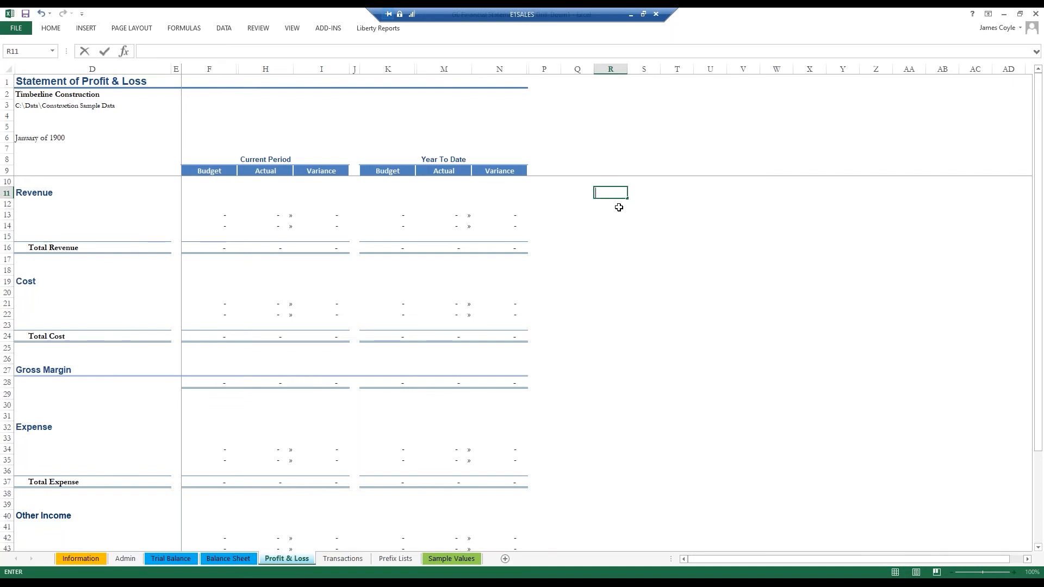
- Check the Prefix Lists and Admin worksheets, and load the template's sample values into the report parameters
{"action": "left_click", "coordinate": [396, 561]}
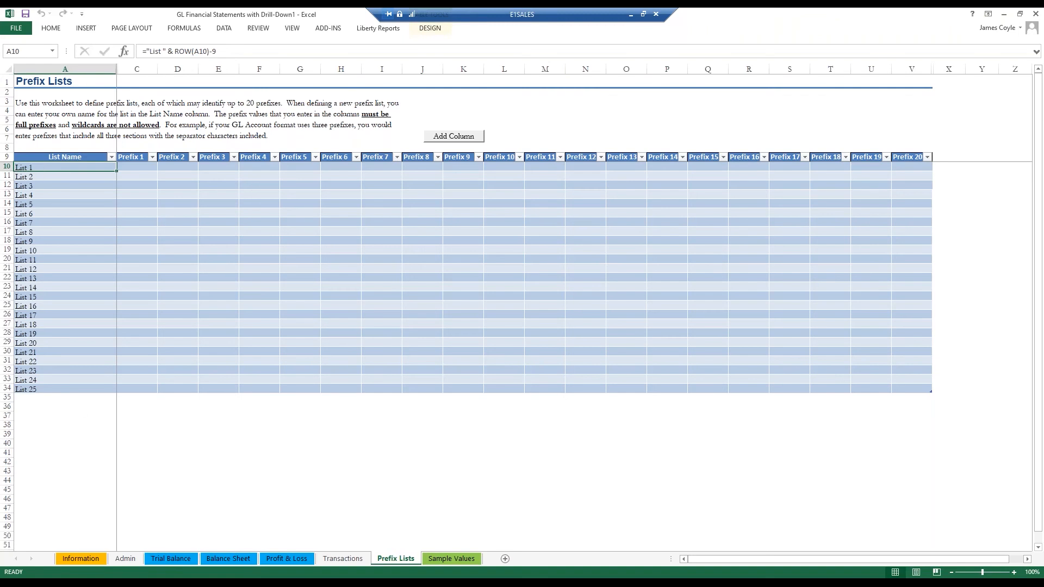
{"action": "left_click", "coordinate": [127, 560]}
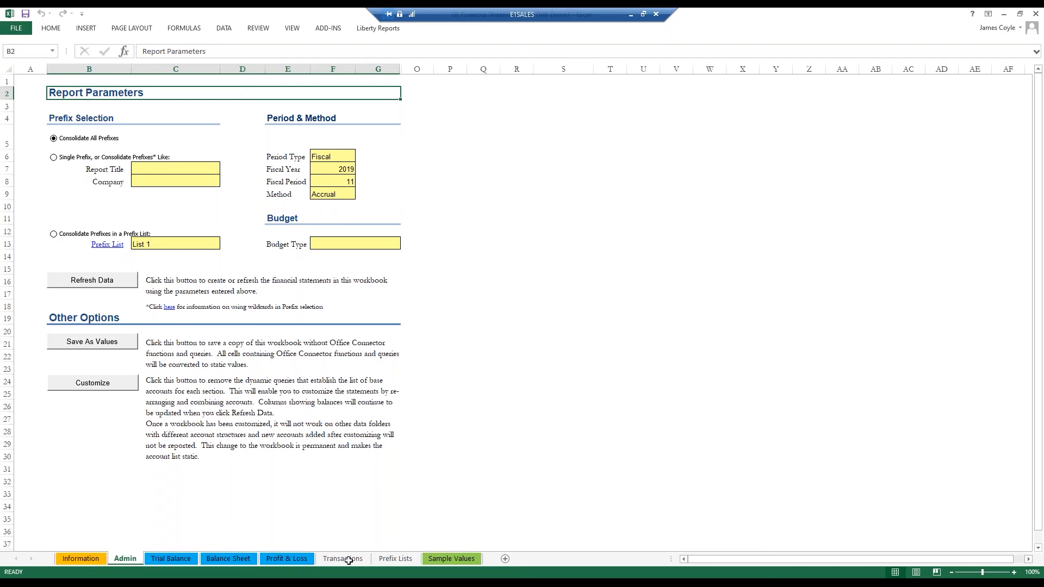
{"action": "left_click", "coordinate": [448, 563]}
{"action": "left_click", "coordinate": [129, 272]}
- Set the report's Budget Type to Approved on the Admin worksheet and refresh the financial statement data
{"action": "left_click", "coordinate": [339, 240]}
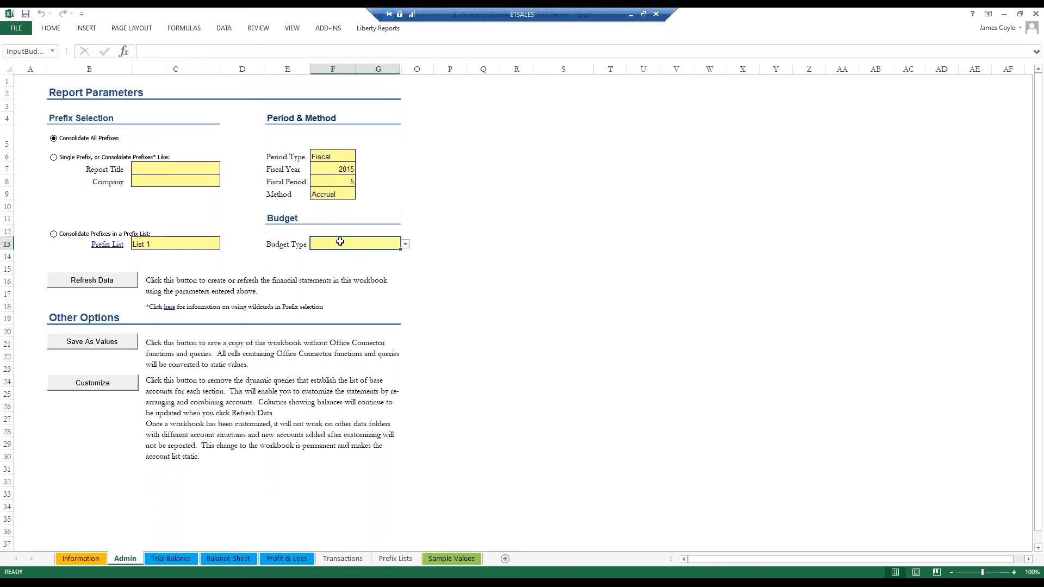
{"action": "left_click", "coordinate": [406, 244]}
{"action": "left_click", "coordinate": [357, 252]}
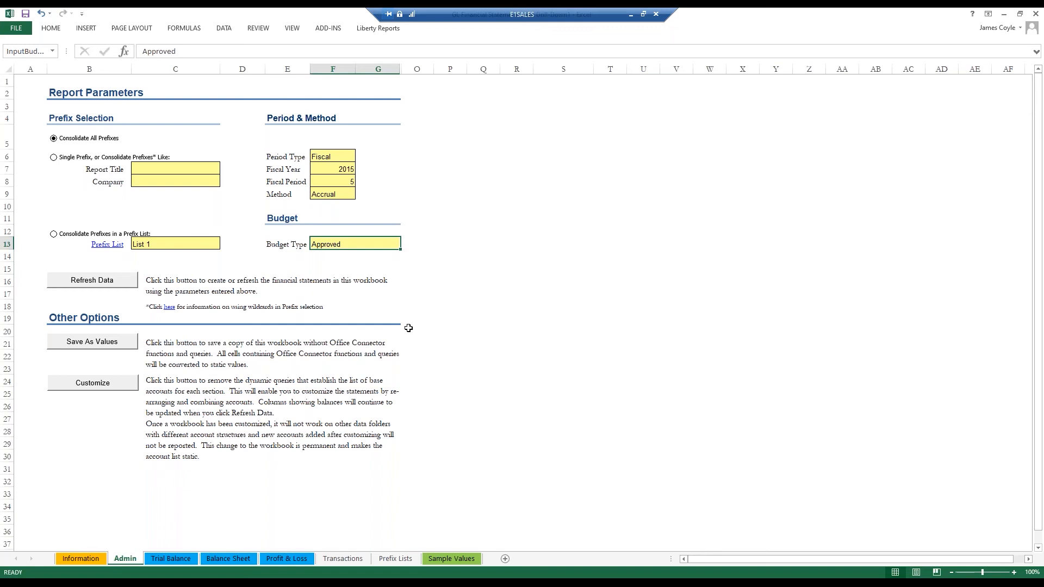
{"action": "left_click", "coordinate": [103, 284]}
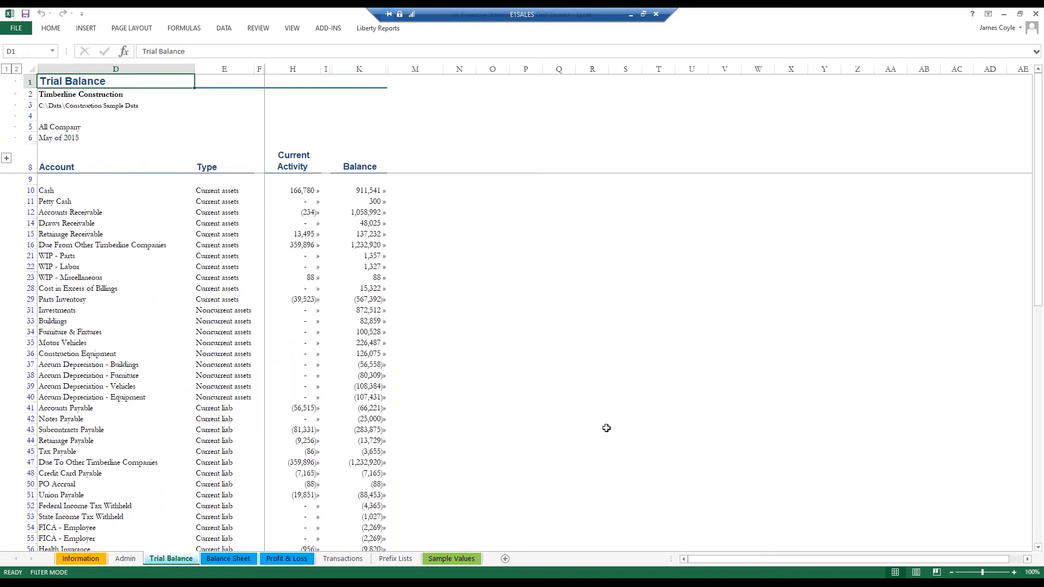
- Check the Balance Sheet and Transactions worksheets, and drill down into the WIP - Miscellaneous current activity from the Trial Balance
{"action": "left_click", "coordinate": [225, 560]}
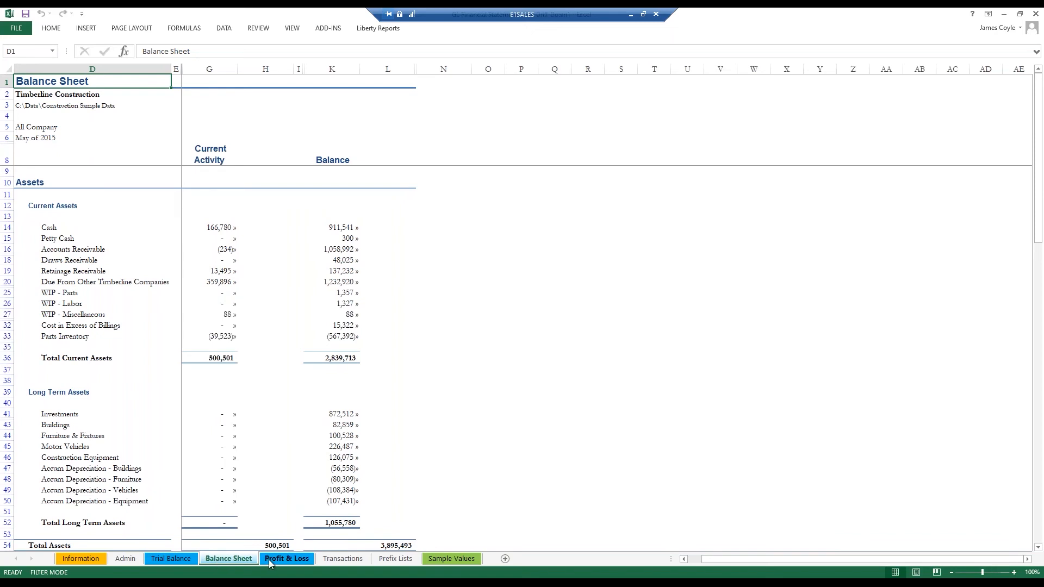
{"action": "left_click", "coordinate": [347, 560]}
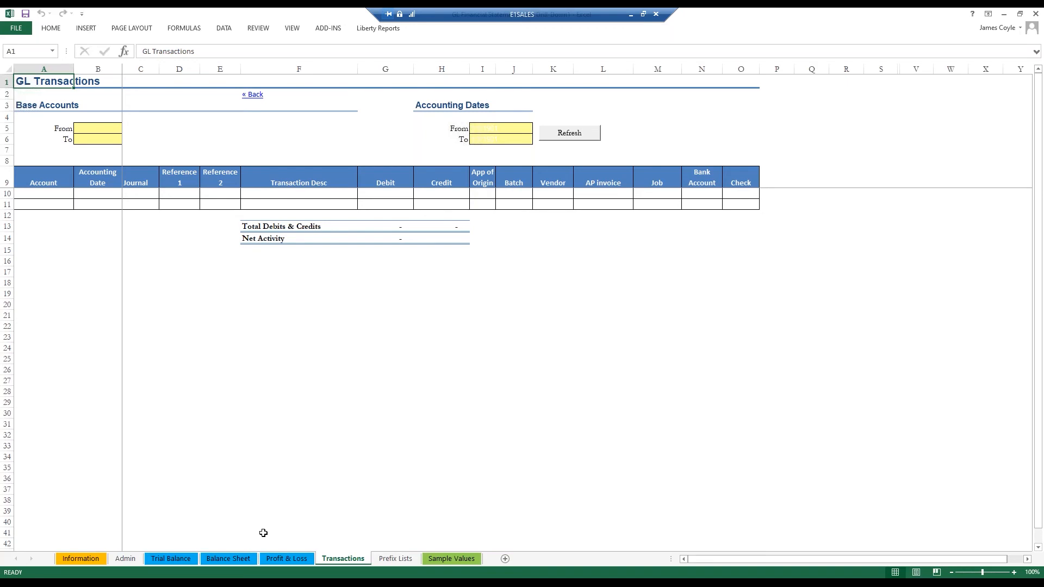
{"action": "left_click", "coordinate": [174, 559]}
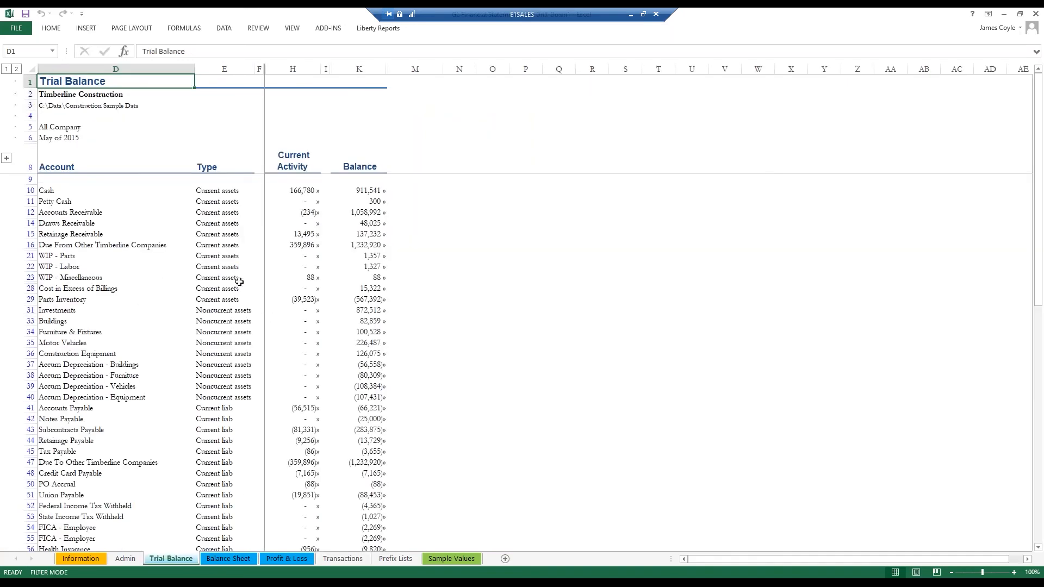
{"action": "left_click", "coordinate": [310, 277]}
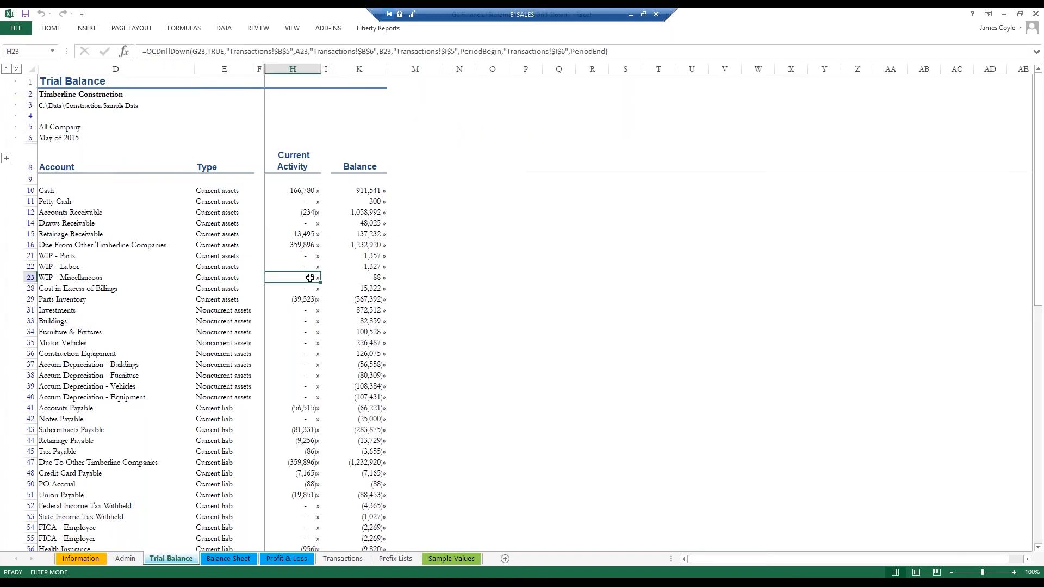
{"action": "double_click", "coordinate": [310, 278]}
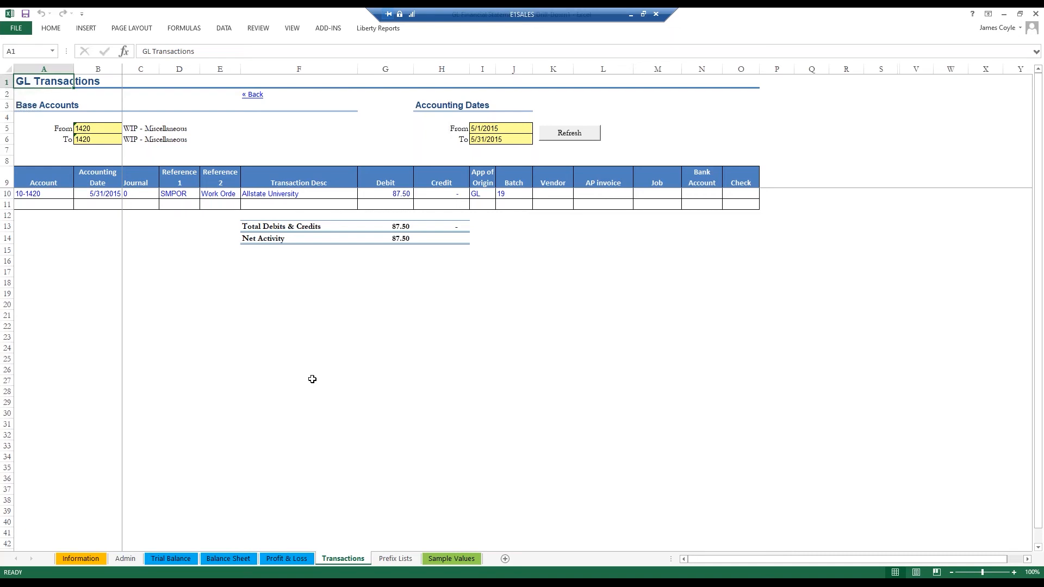
- Revisit the Trial Balance, Admin, Balance Sheet and Transactions worksheets to review the refreshed report
{"action": "left_click", "coordinate": [183, 558]}
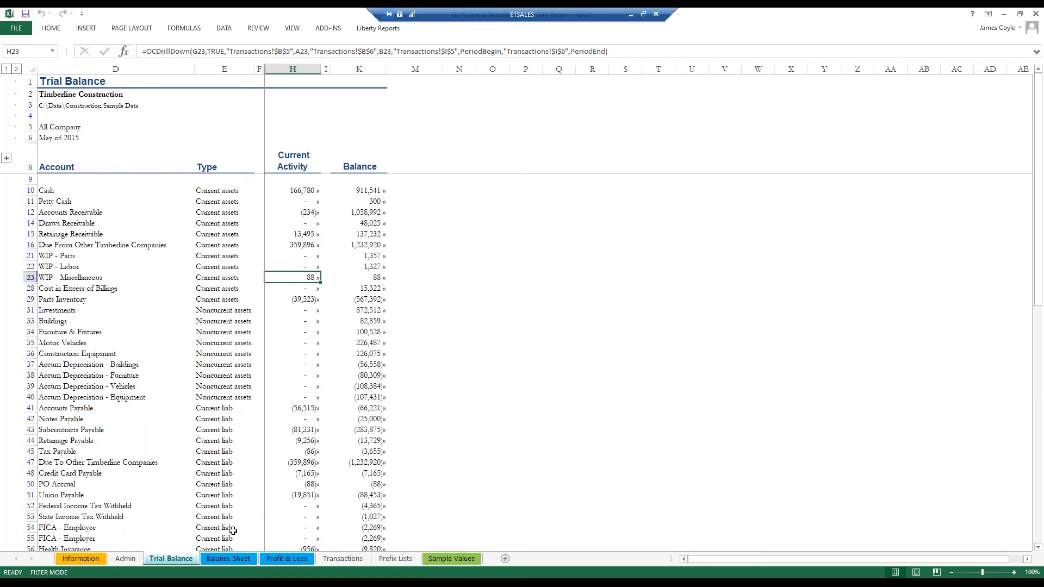
{"action": "left_click", "coordinate": [127, 560]}
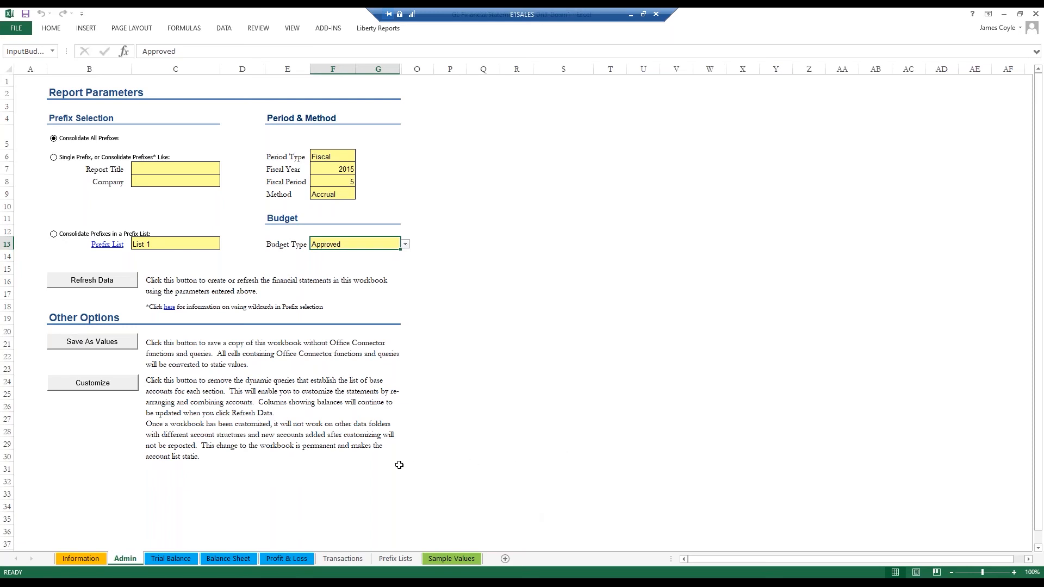
{"action": "left_click", "coordinate": [226, 560]}
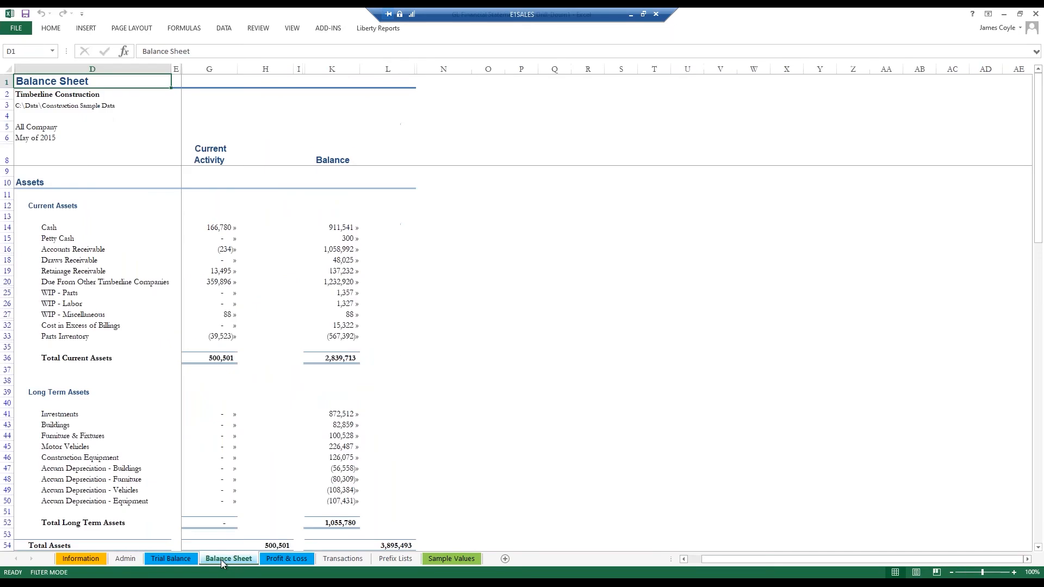
{"action": "left_click", "coordinate": [265, 560]}
{"action": "left_click", "coordinate": [357, 561]}
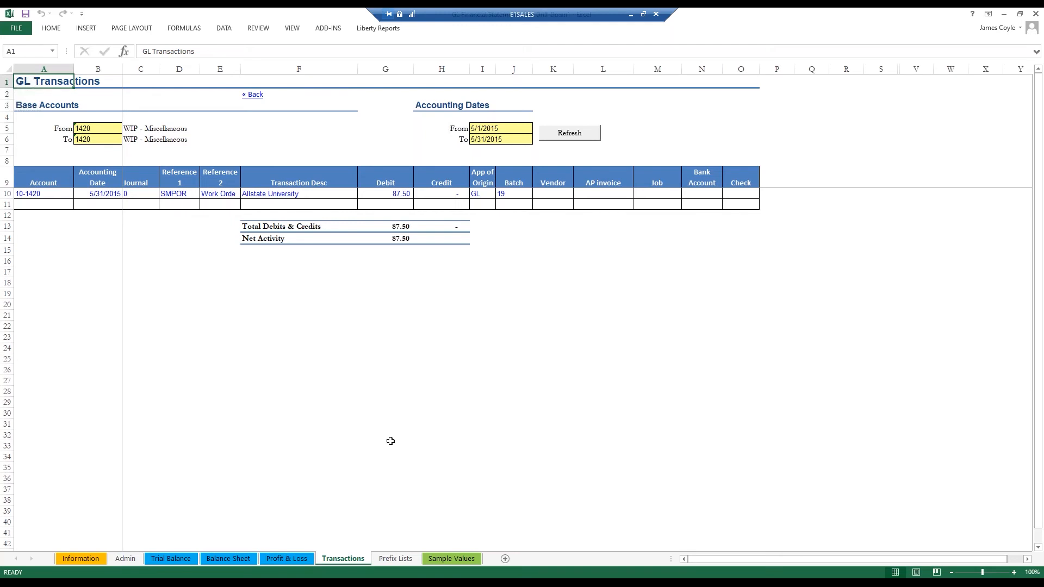
- Insert a blank worksheet before the Prefix Lists worksheet
{"action": "right_click", "coordinate": [398, 566]}
{"action": "left_click", "coordinate": [434, 434]}
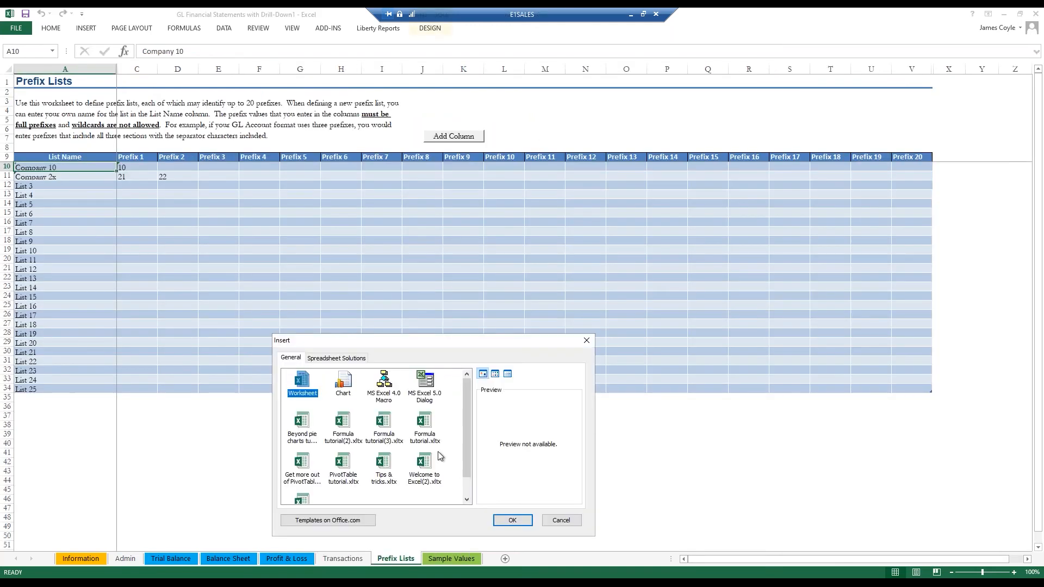
{"action": "left_click", "coordinate": [503, 517]}
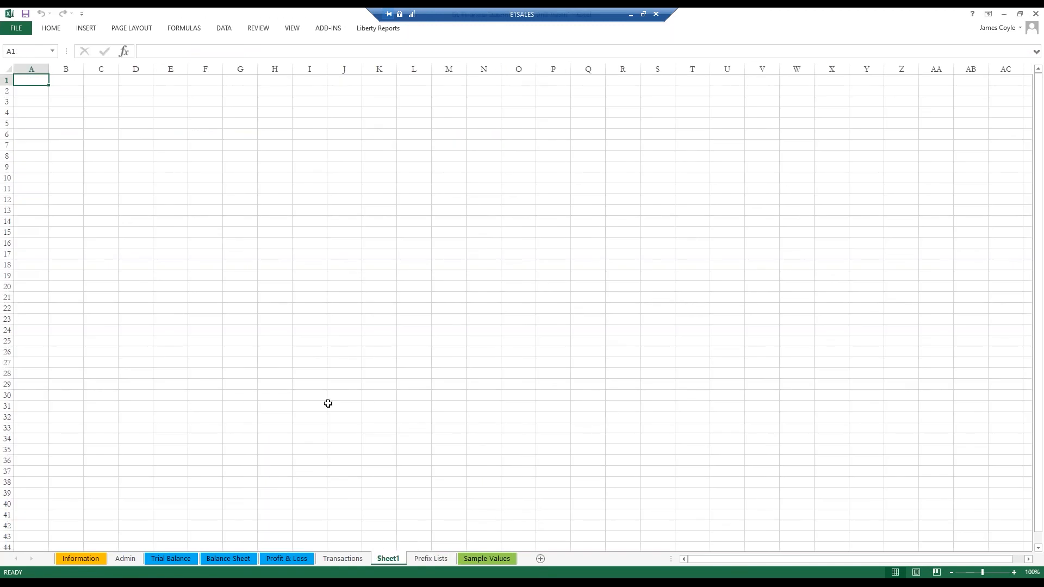
- Start an Office Connector query at cell C6 on the JC Transaction table, including only the Debit account field
{"action": "left_click", "coordinate": [101, 134]}
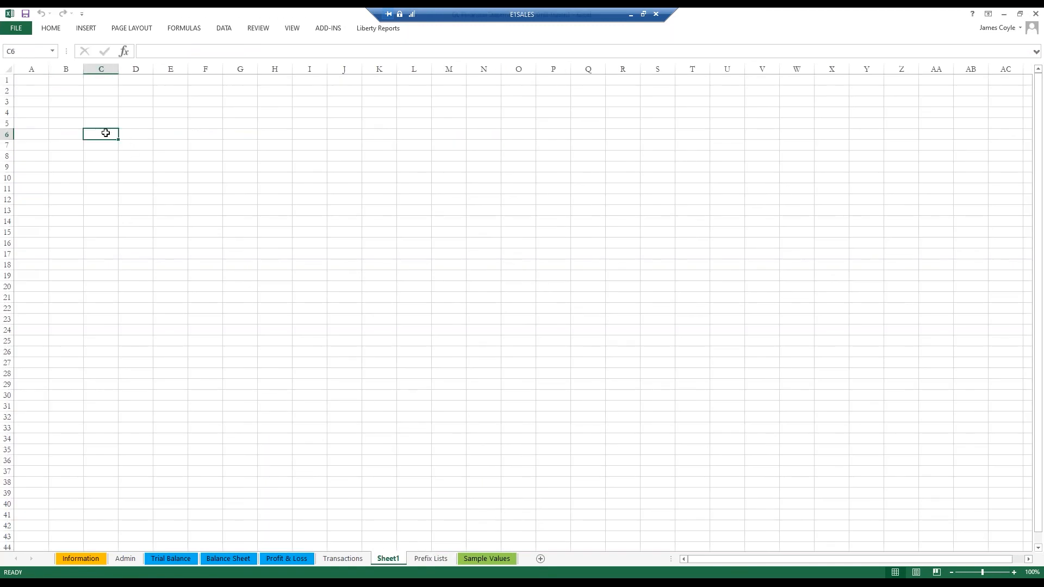
{"action": "left_click", "coordinate": [327, 30]}
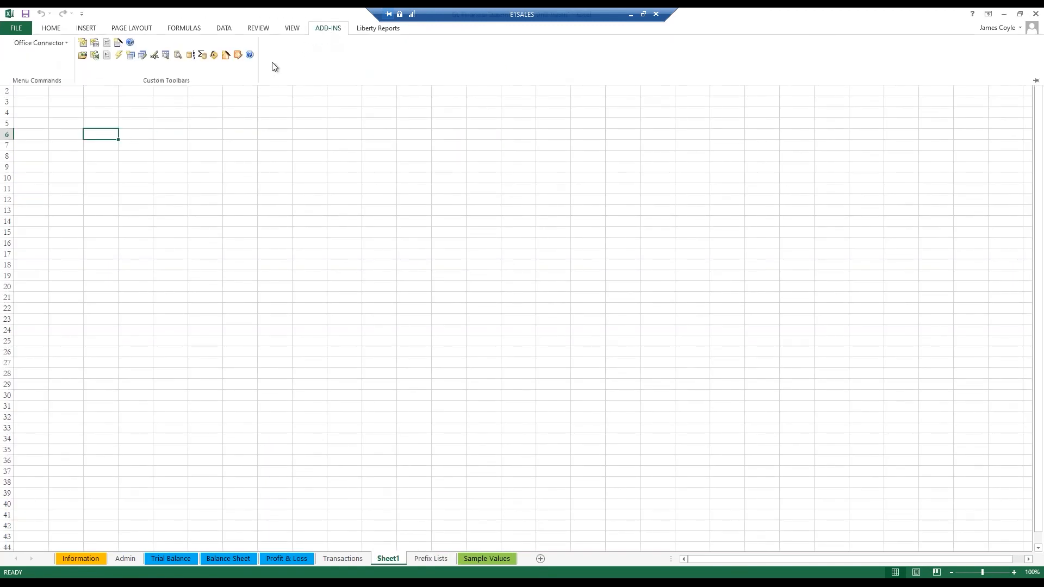
{"action": "left_click", "coordinate": [129, 56]}
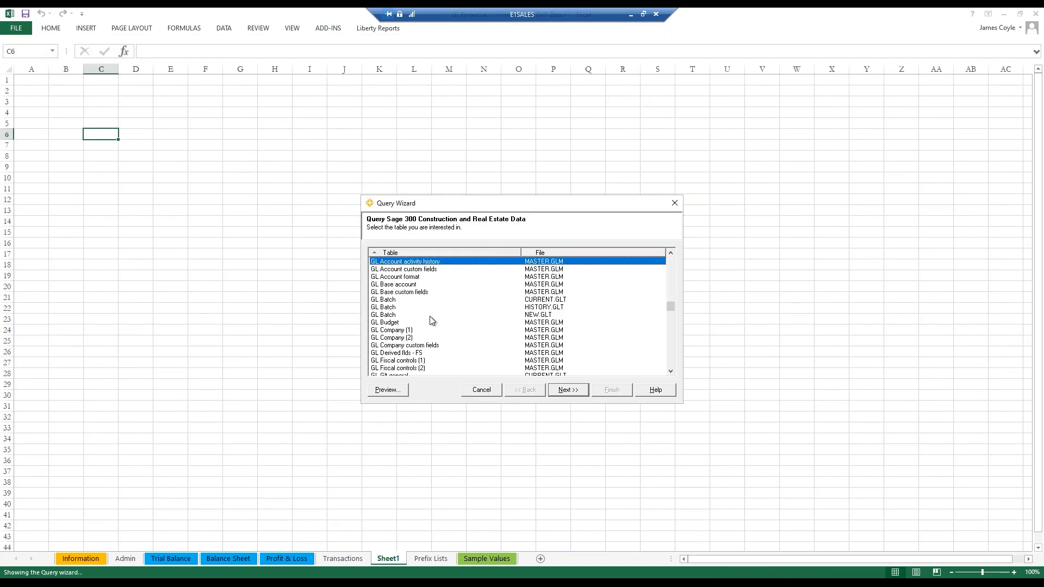
{"action": "type", "text": "jc t"}
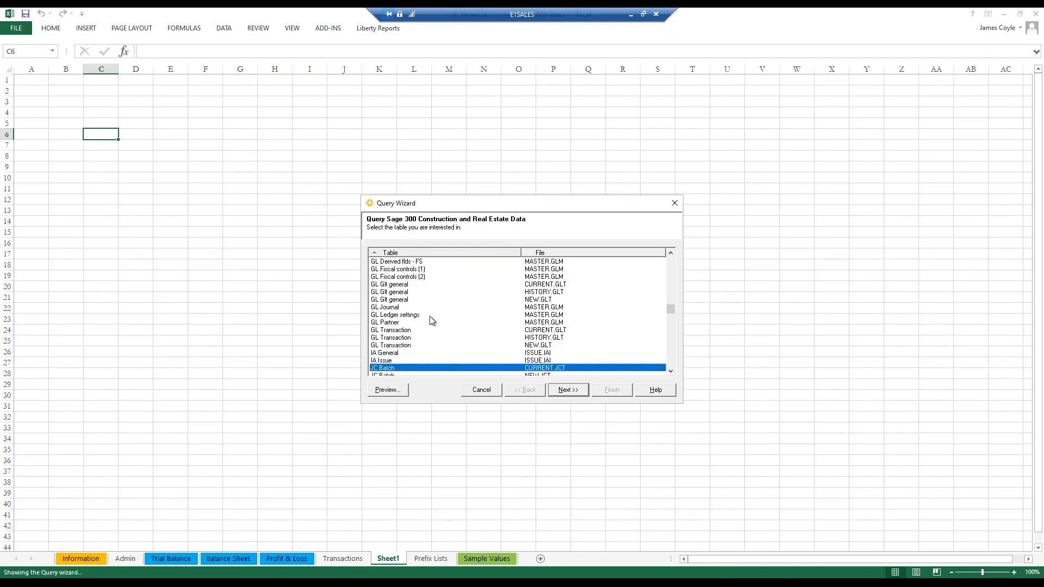
{"action": "key", "text": "Return"}
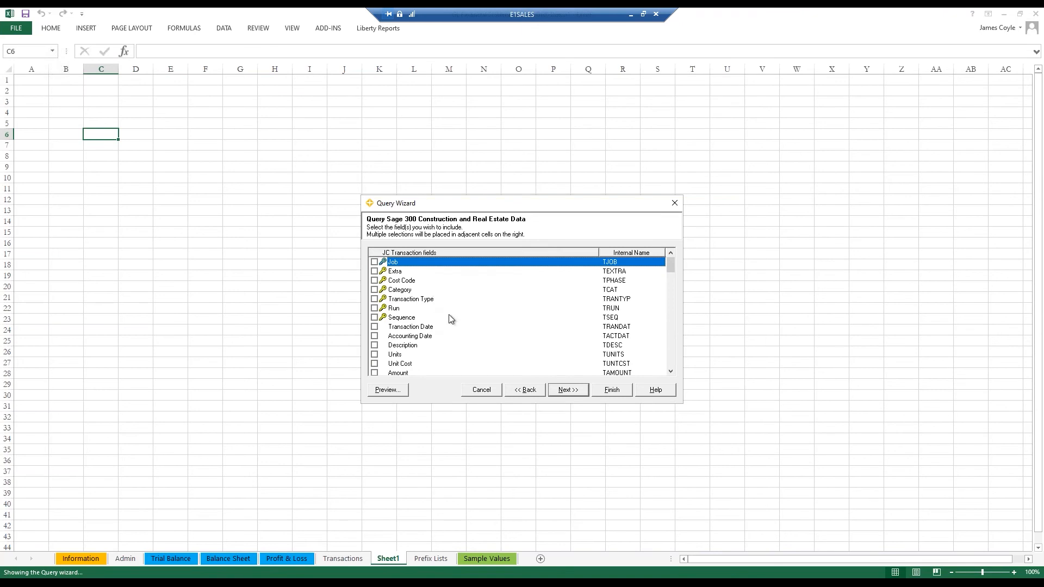
{"action": "left_click", "coordinate": [669, 355]}
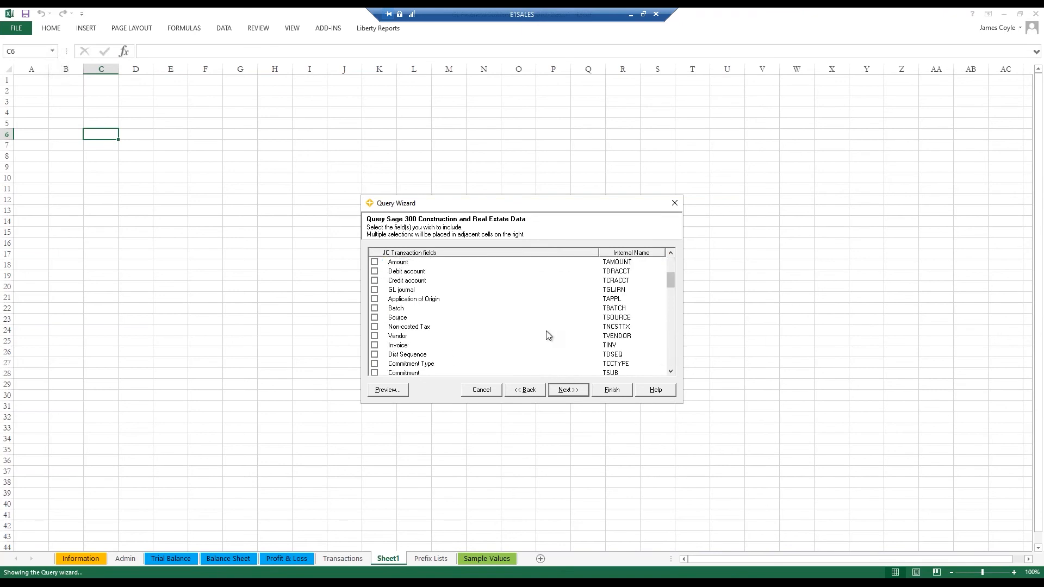
{"action": "left_click", "coordinate": [375, 271]}
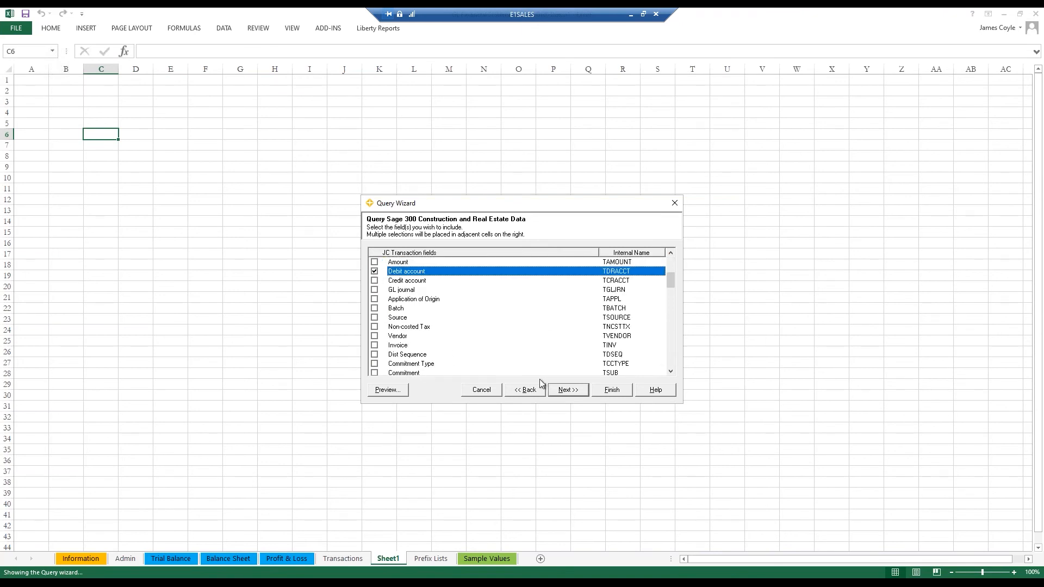
{"action": "left_click", "coordinate": [571, 392]}
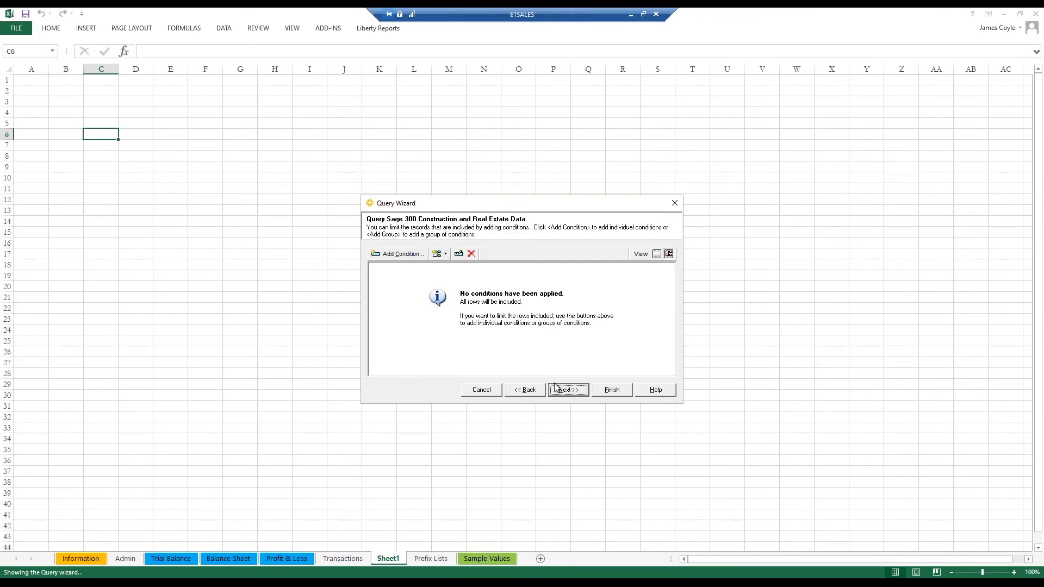
- Add a query condition that keeps only records whose Debit account is not equal to blank
{"action": "left_click", "coordinate": [402, 259]}
{"action": "left_click", "coordinate": [470, 348]}
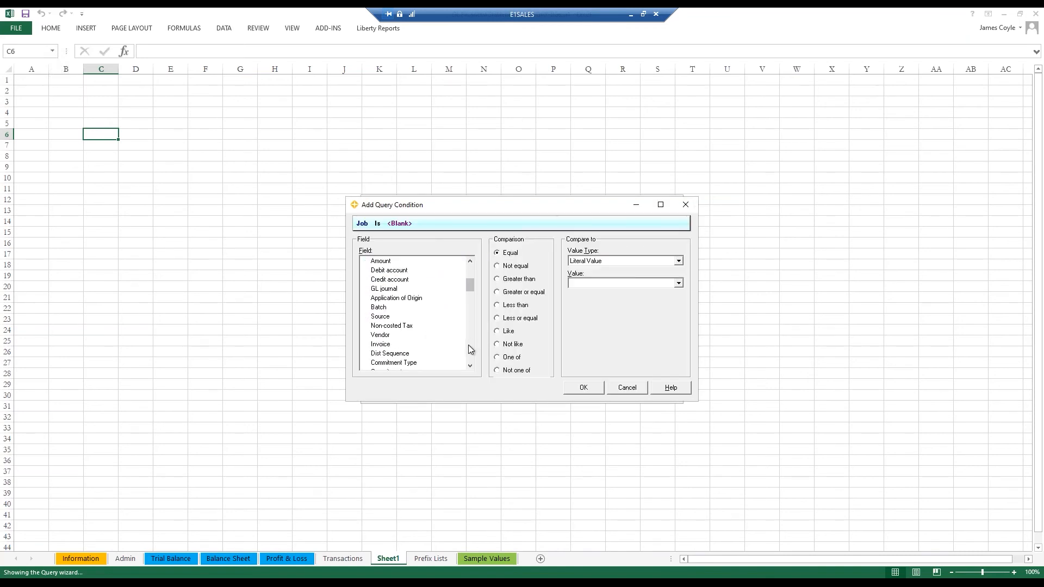
{"action": "left_click", "coordinate": [392, 270]}
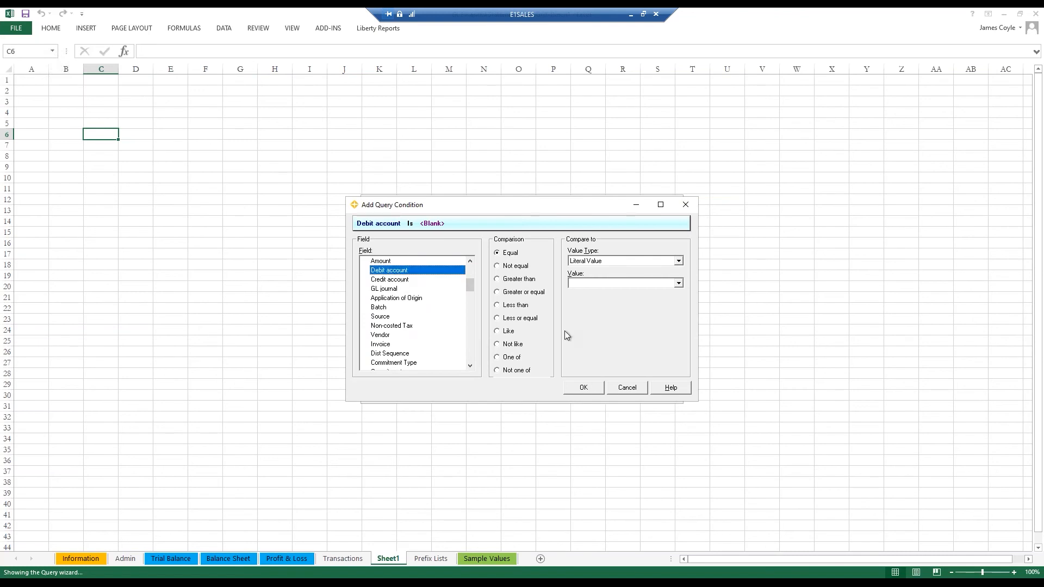
{"action": "left_click", "coordinate": [515, 270]}
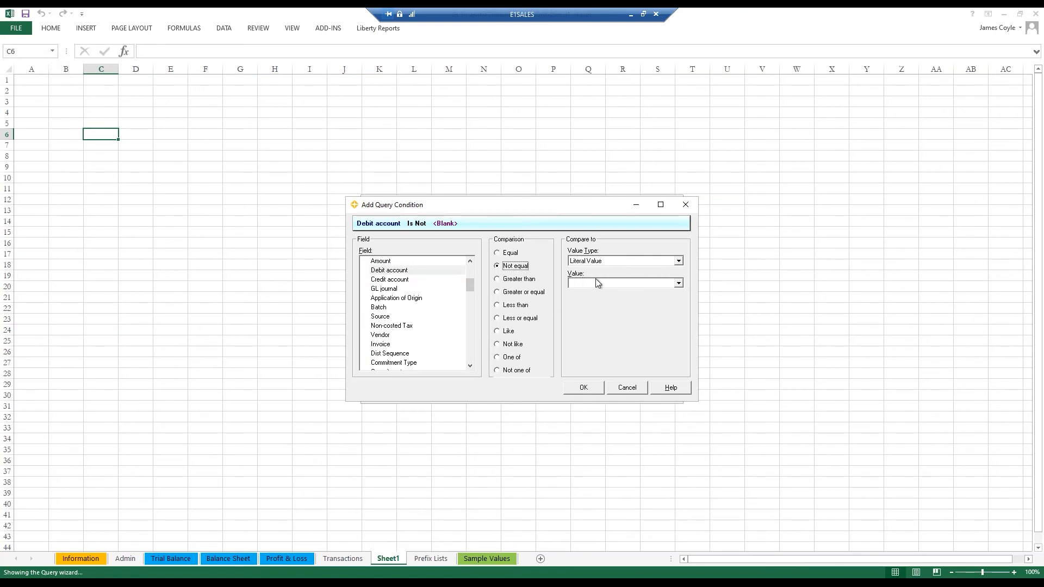
{"action": "left_click", "coordinate": [584, 389]}
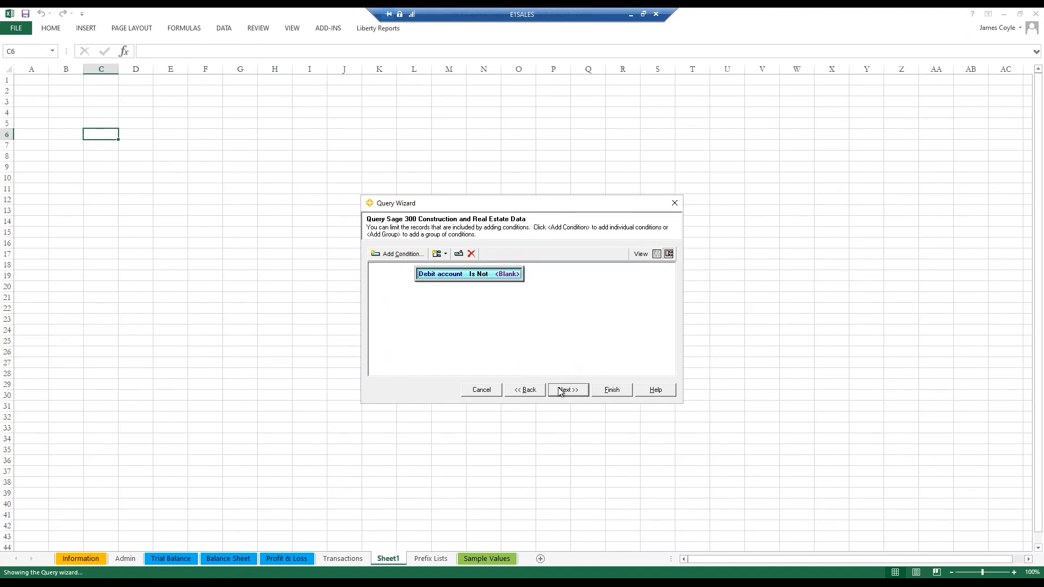
- Exclude duplicate rows from the JC Transaction query and insert it into the worksheet as a refreshable table
{"action": "left_click", "coordinate": [568, 390]}
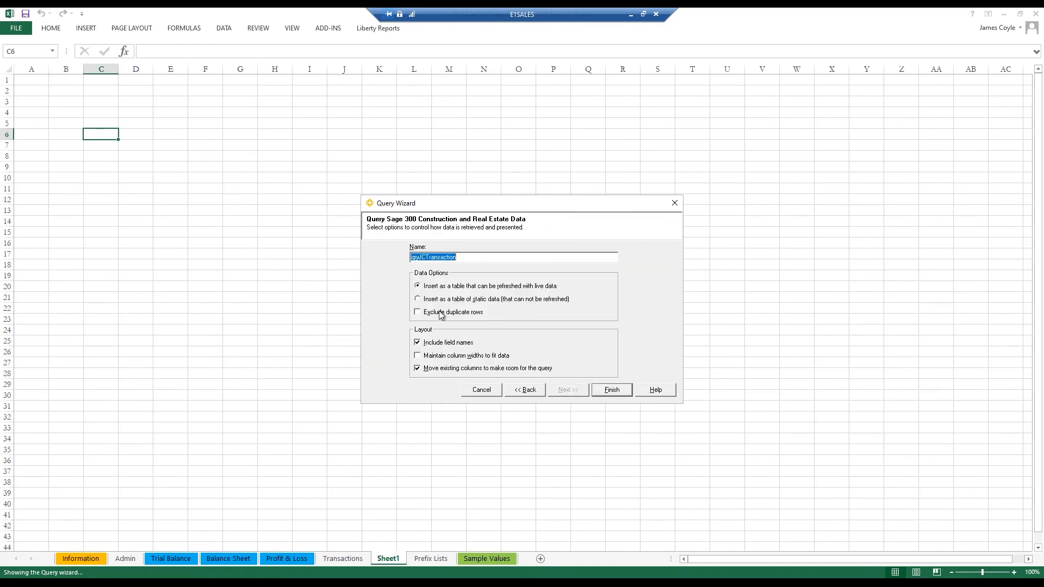
{"action": "left_click", "coordinate": [430, 315]}
{"action": "left_click", "coordinate": [463, 259]}
{"action": "left_click", "coordinate": [617, 391]}
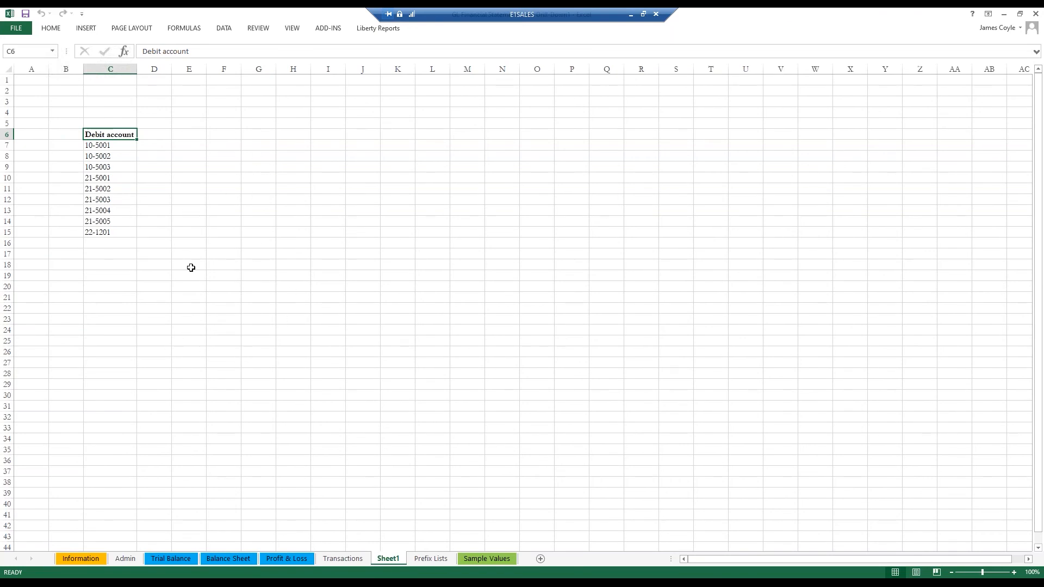
- Enter the date range above the account list, with 1/1/2015 in C3 and 12/31/2015 in C4
{"action": "left_click", "coordinate": [155, 146]}
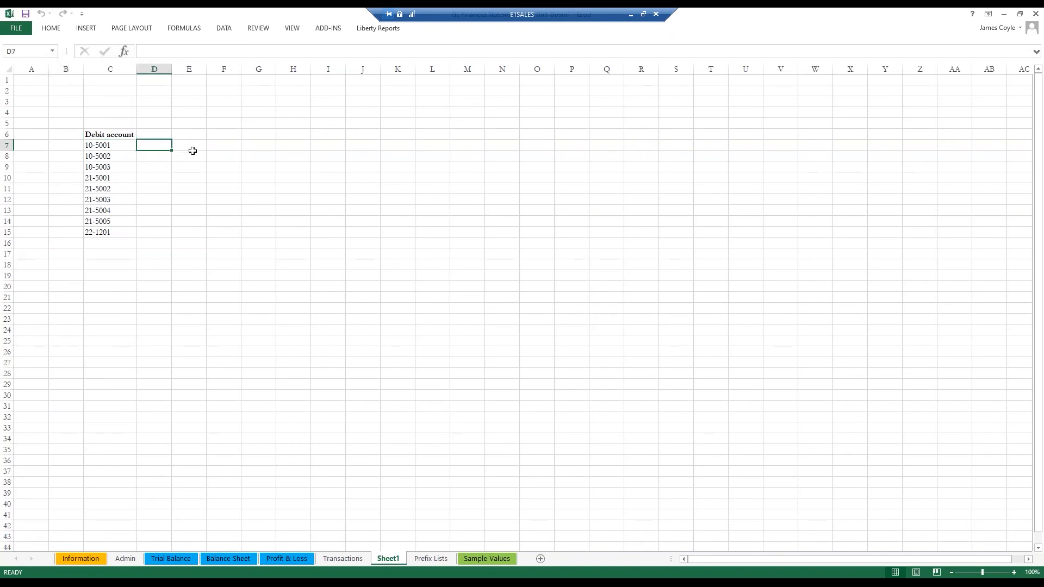
{"action": "left_click", "coordinate": [163, 133]}
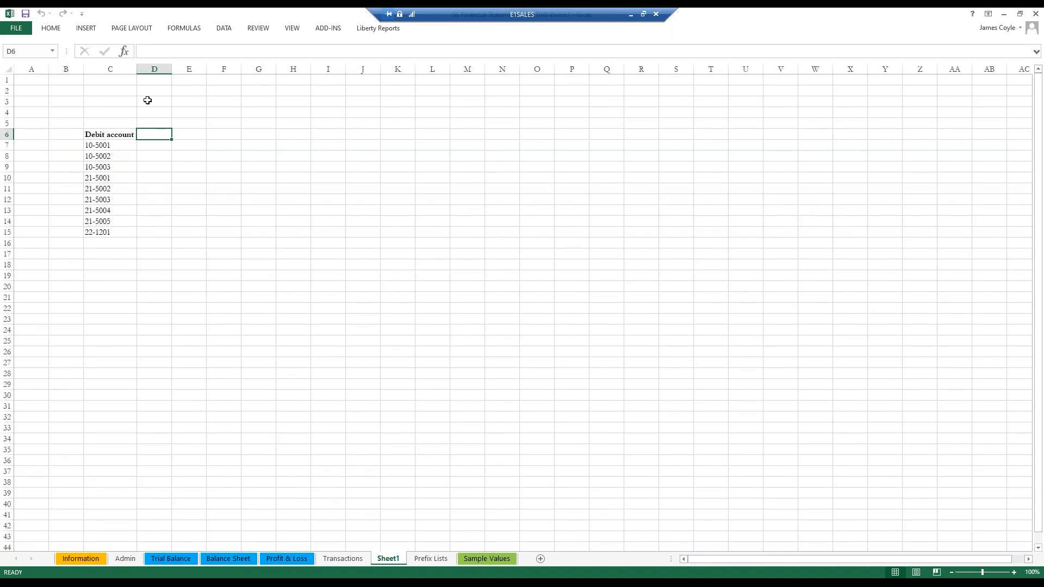
{"action": "left_click", "coordinate": [102, 104]}
{"action": "type", "text": "1/1/210"}
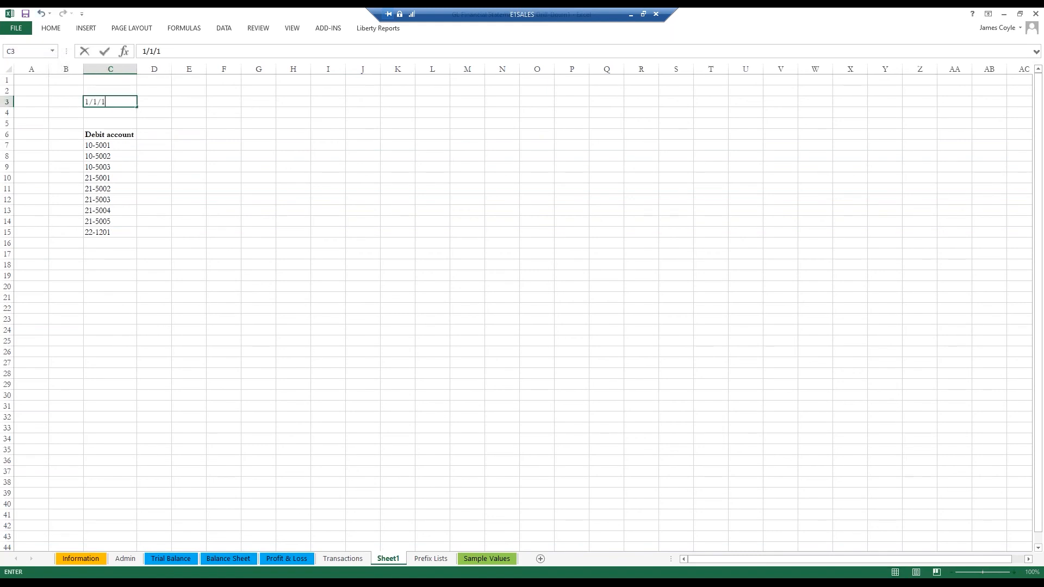
{"action": "key", "text": "BackSpace"}
{"action": "type", "text": "2015"}
{"action": "key", "text": "Return"}
{"action": "type", "text": "12/"}
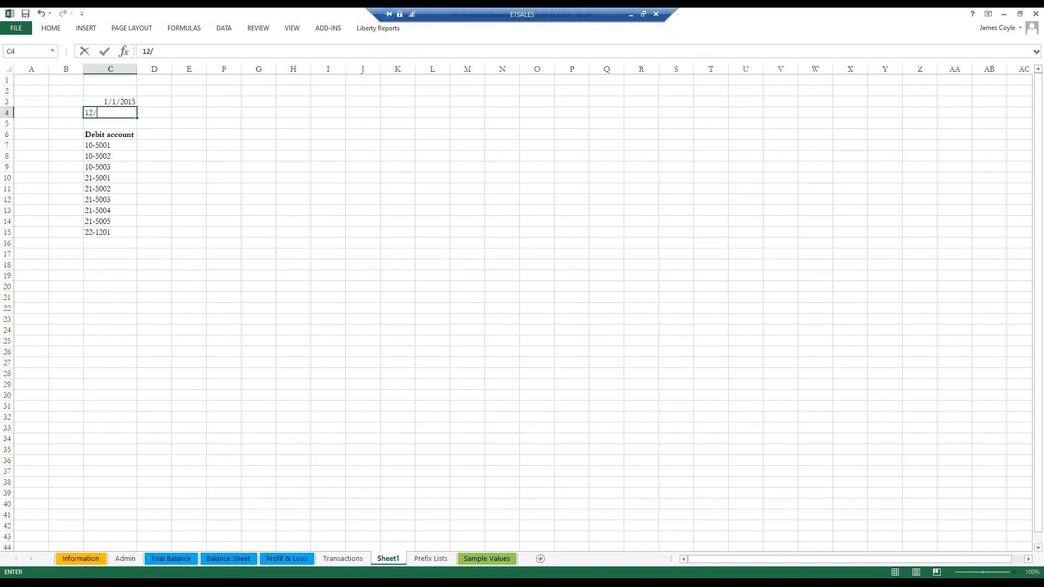
{"action": "type", "text": "31/2015"}
{"action": "key", "text": "Return"}
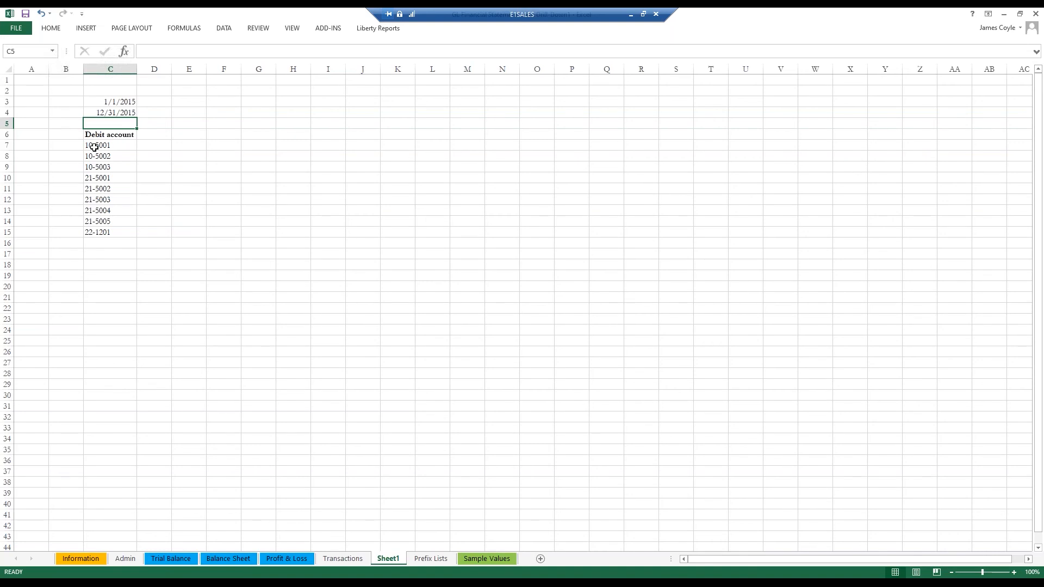
- Enter the heading Amount in D6, with JC above it in D5 and GL in E5
{"action": "left_click", "coordinate": [160, 133]}
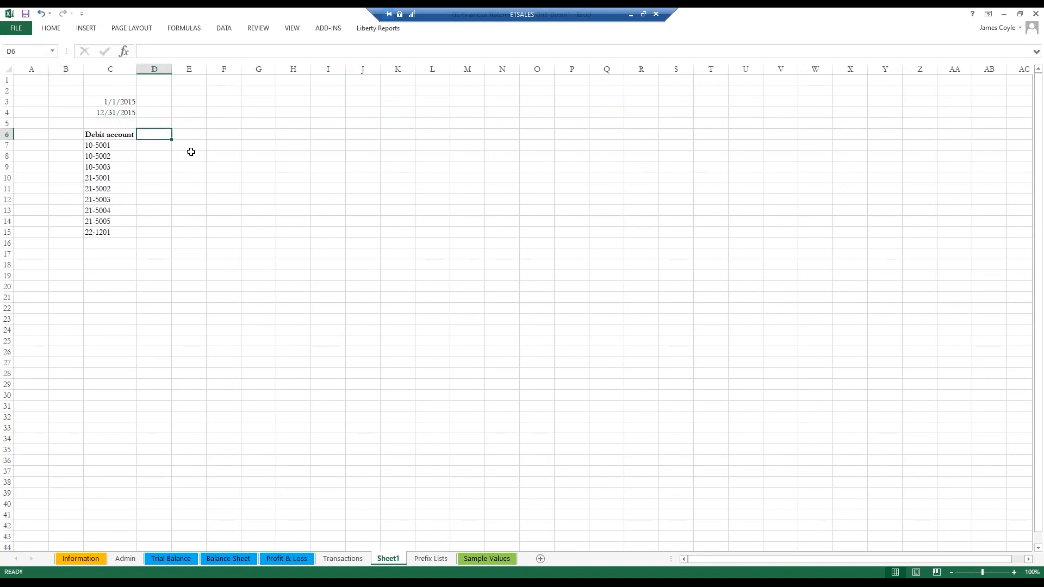
{"action": "type", "text": "Amount"}
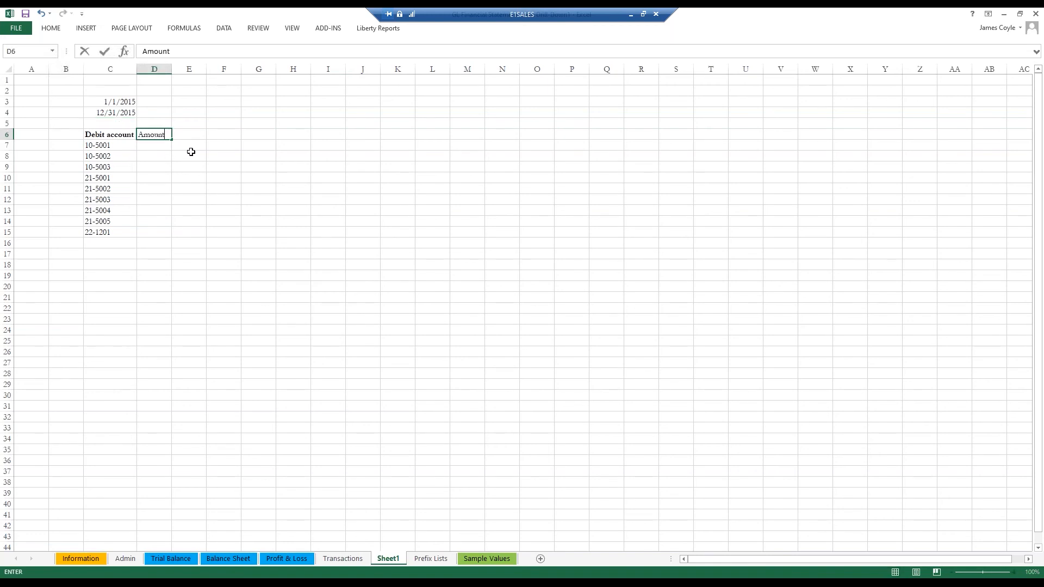
{"action": "left_click", "coordinate": [155, 123]}
{"action": "type", "text": "JC"}
{"action": "key", "text": "Tab"}
{"action": "type", "text": "G"}
{"action": "key", "text": "Down"}
{"action": "type", "text": "Credit"}
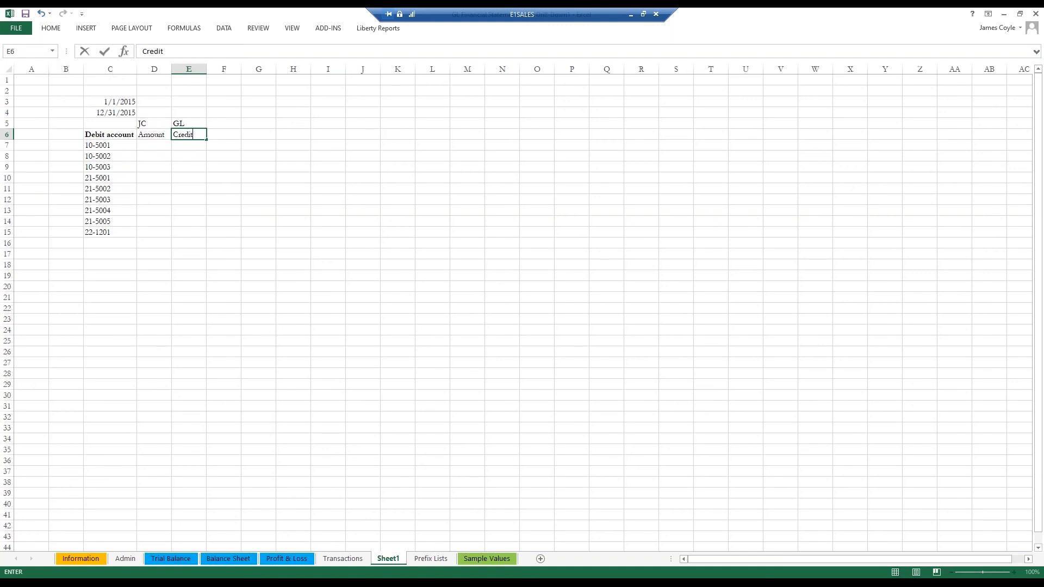
{"action": "key", "text": "Tab"}
{"action": "type", "text": "Deb"}
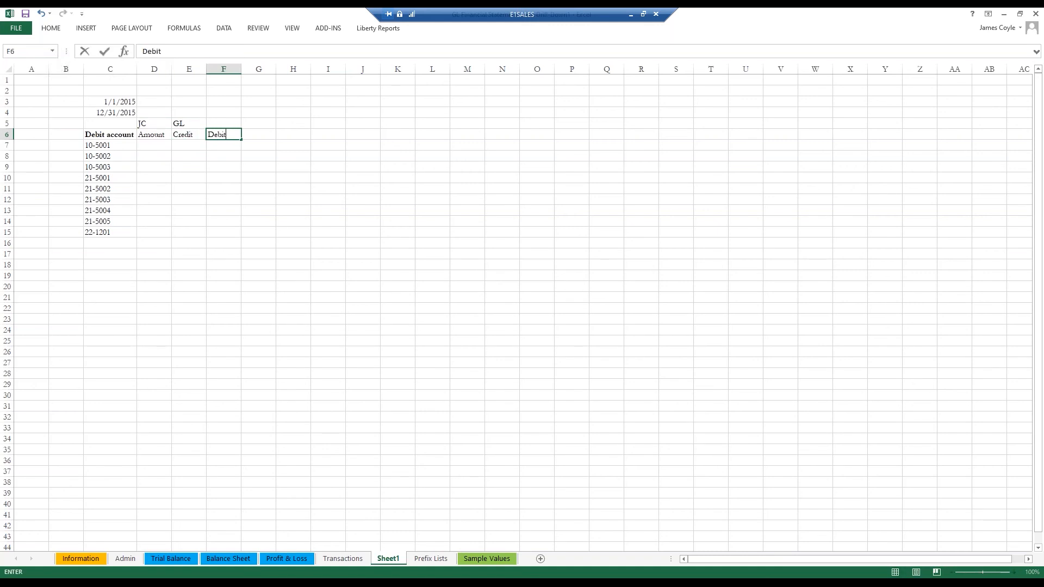
{"action": "left_click_drag", "start_coordinate": [223, 164], "coordinate": [227, 154]}
{"action": "left_click", "coordinate": [227, 136]}
{"action": "key", "text": "BackSpace"}
{"action": "left_click", "coordinate": [186, 134]}
{"action": "key", "text": "BackSpace"}
- Start an Office Connector sum formula in D7 that totals the Amount field of the JC Transaction table
{"action": "left_click", "coordinate": [158, 145]}
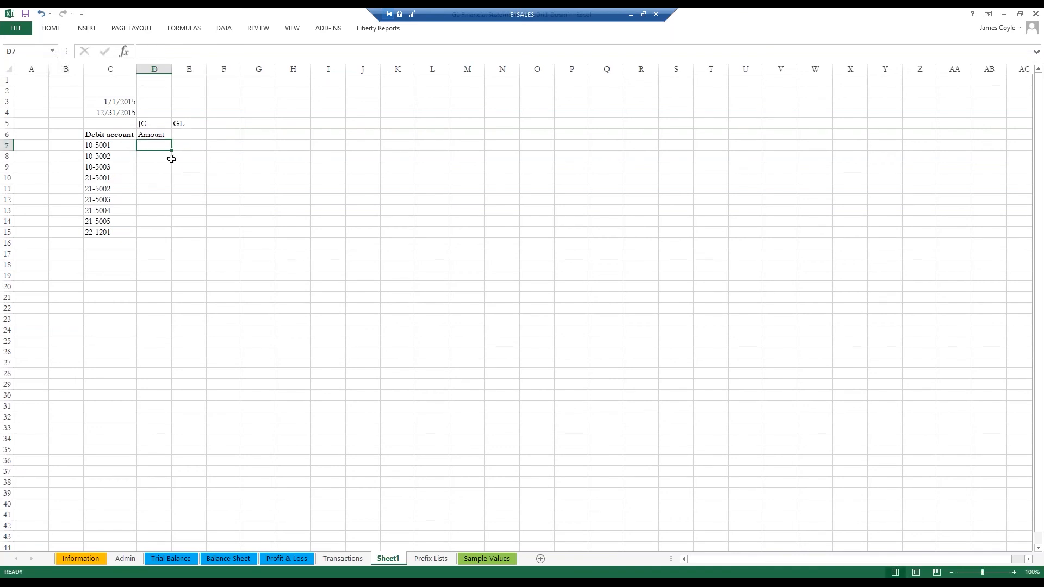
{"action": "left_click", "coordinate": [329, 29]}
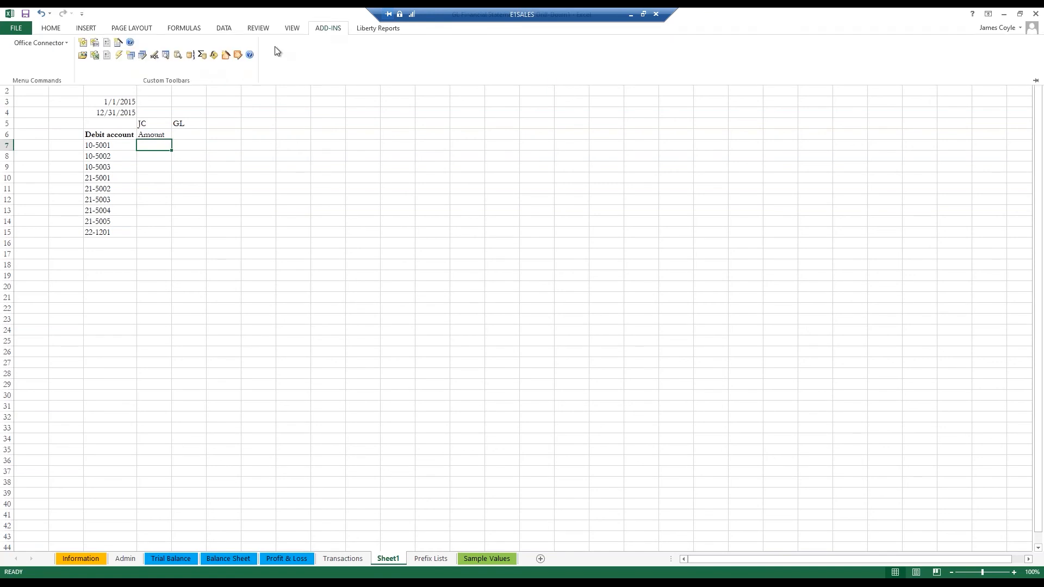
{"action": "left_click", "coordinate": [201, 54]}
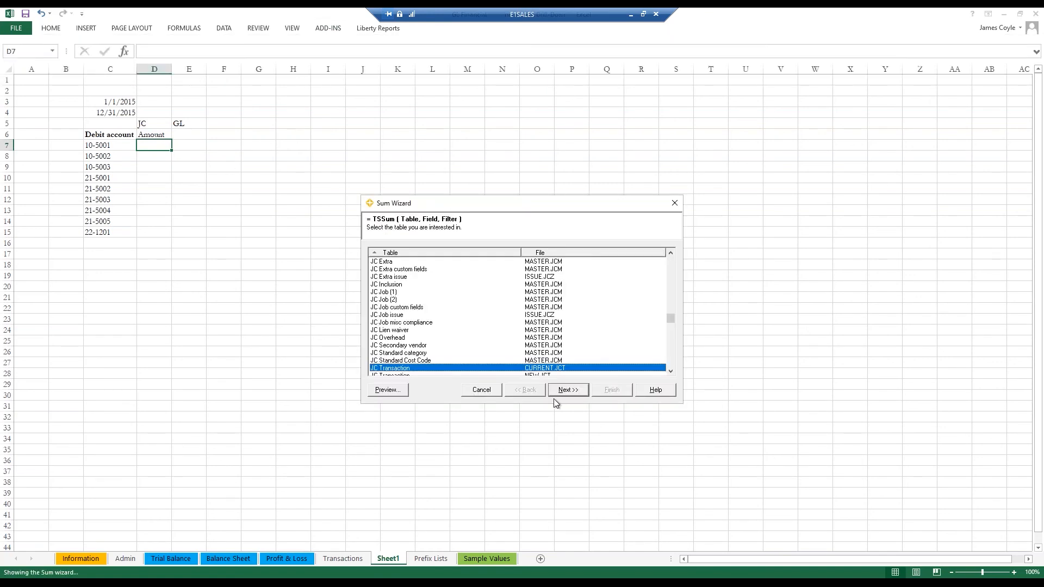
{"action": "left_click", "coordinate": [563, 390]}
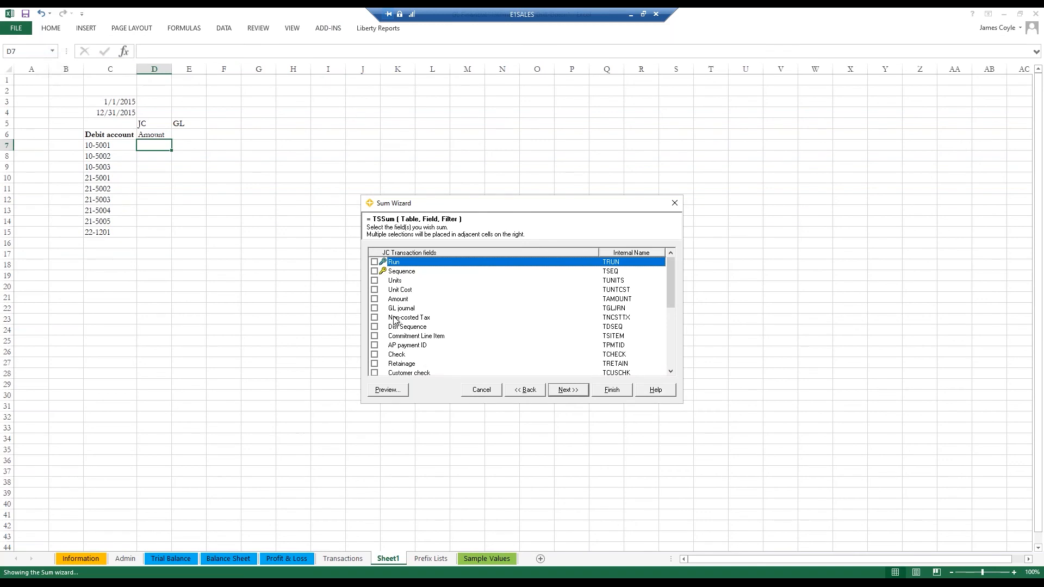
{"action": "left_click", "coordinate": [374, 299]}
{"action": "left_click", "coordinate": [565, 390]}
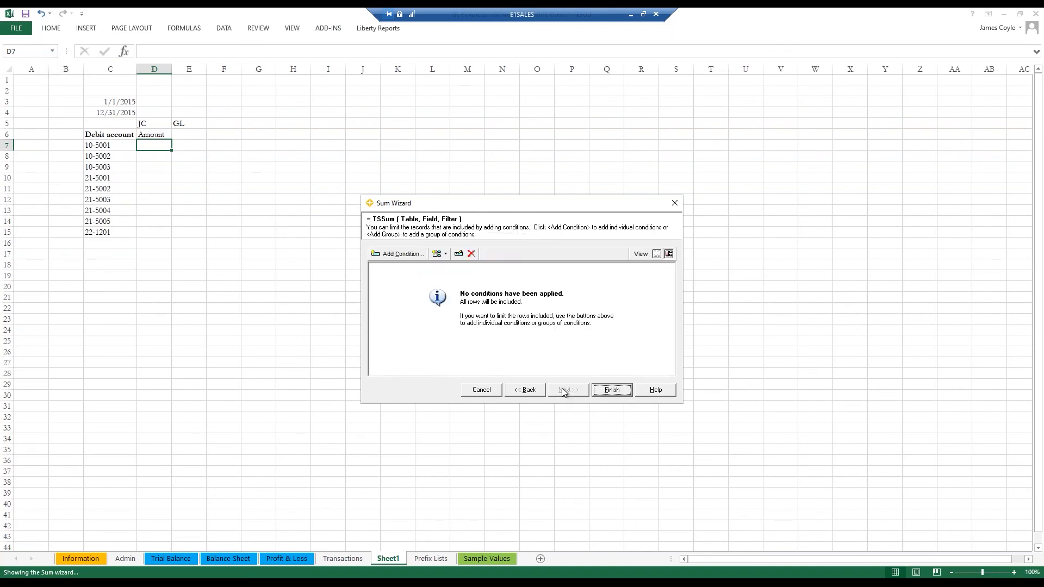
- Add a filter condition to the sum requiring Debit account to equal the cell reference $c7
{"action": "left_click", "coordinate": [393, 257]}
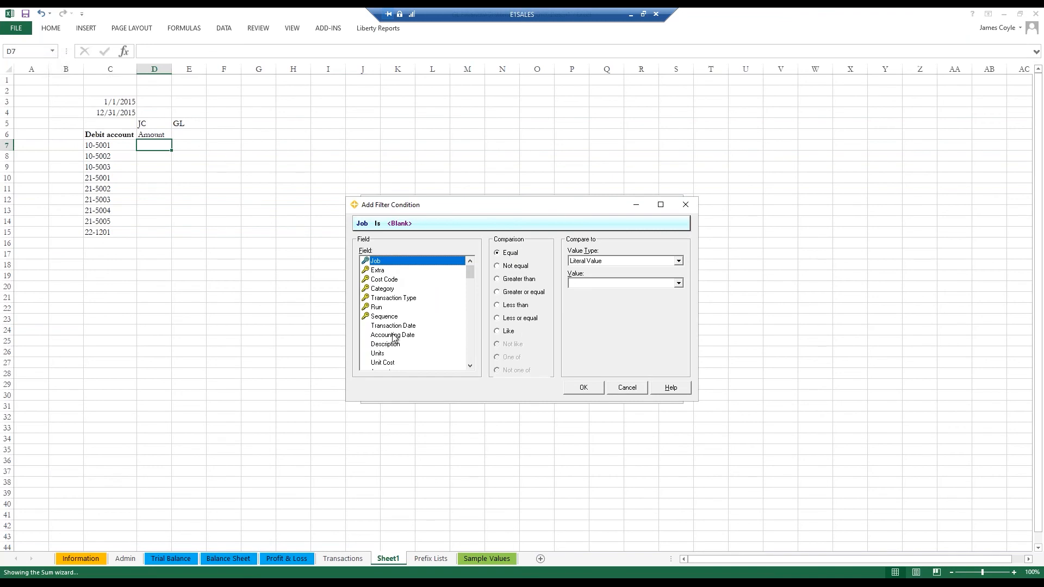
{"action": "left_click", "coordinate": [472, 350]}
{"action": "left_click", "coordinate": [397, 271]}
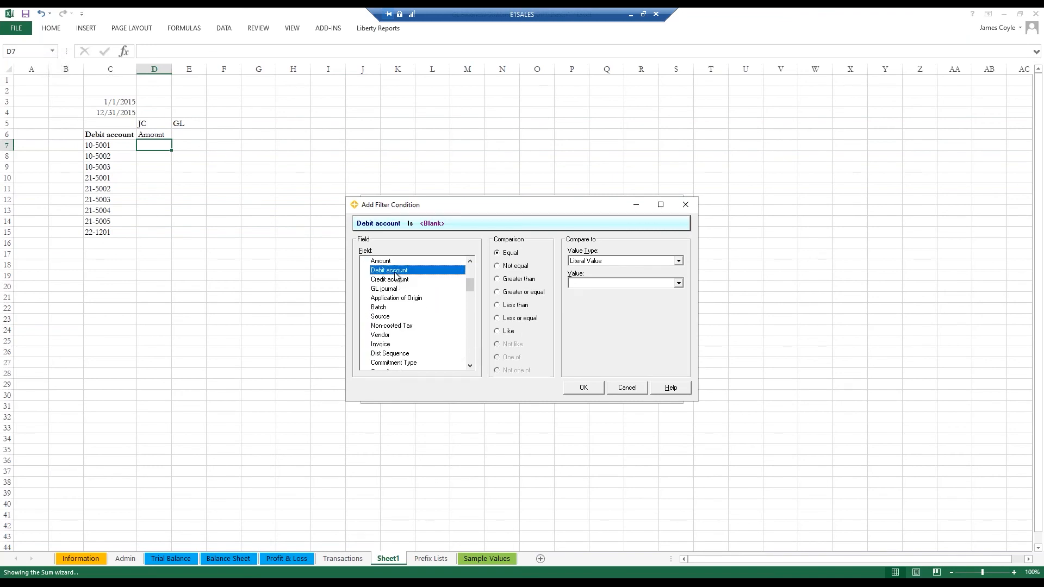
{"action": "left_click", "coordinate": [678, 261]}
{"action": "left_click", "coordinate": [600, 278]}
{"action": "left_click", "coordinate": [592, 283]}
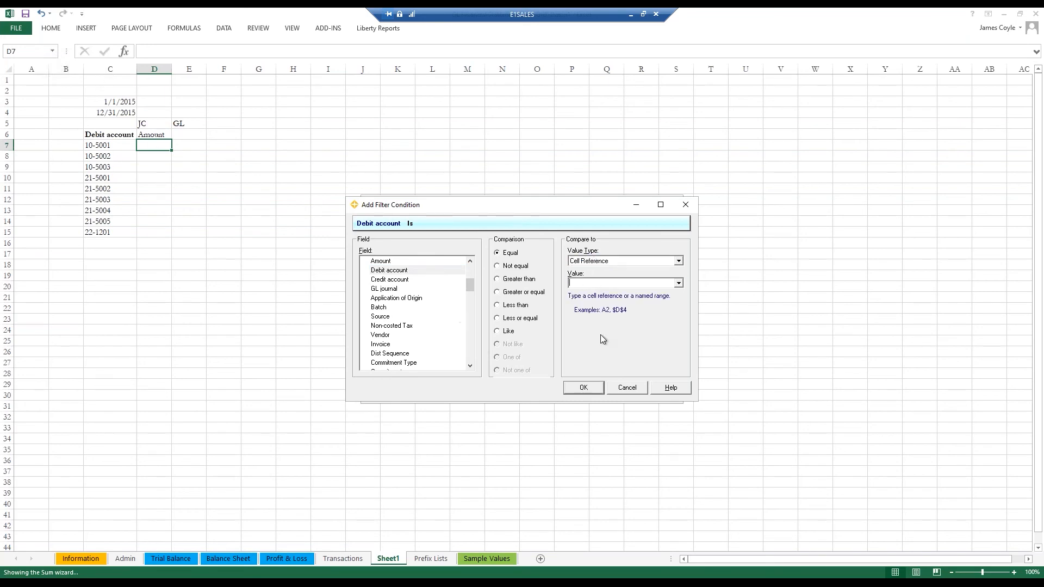
{"action": "type", "text": "$cc7"}
{"action": "key", "text": "Return"}
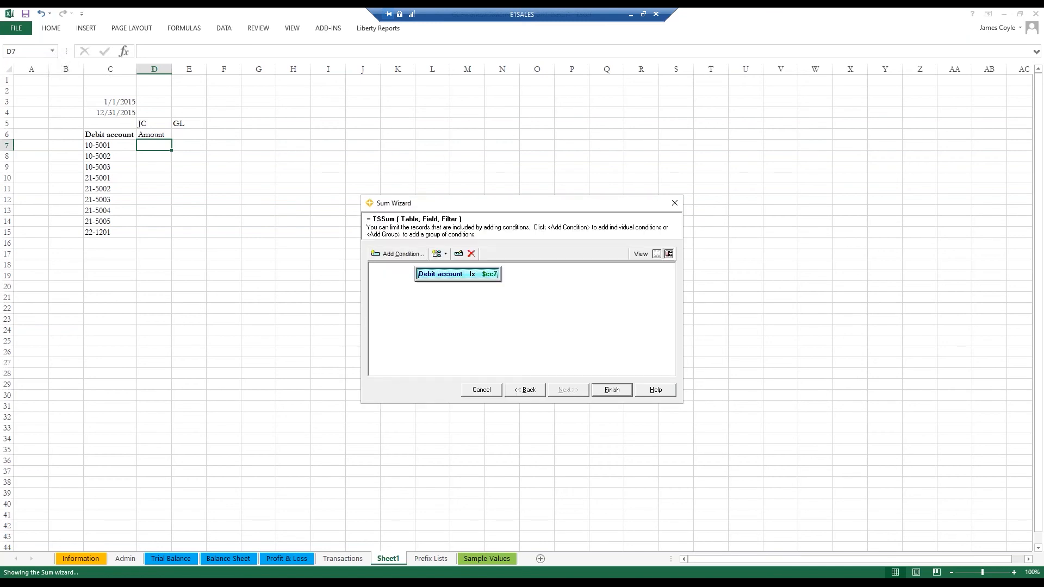
{"action": "double_click", "coordinate": [465, 274]}
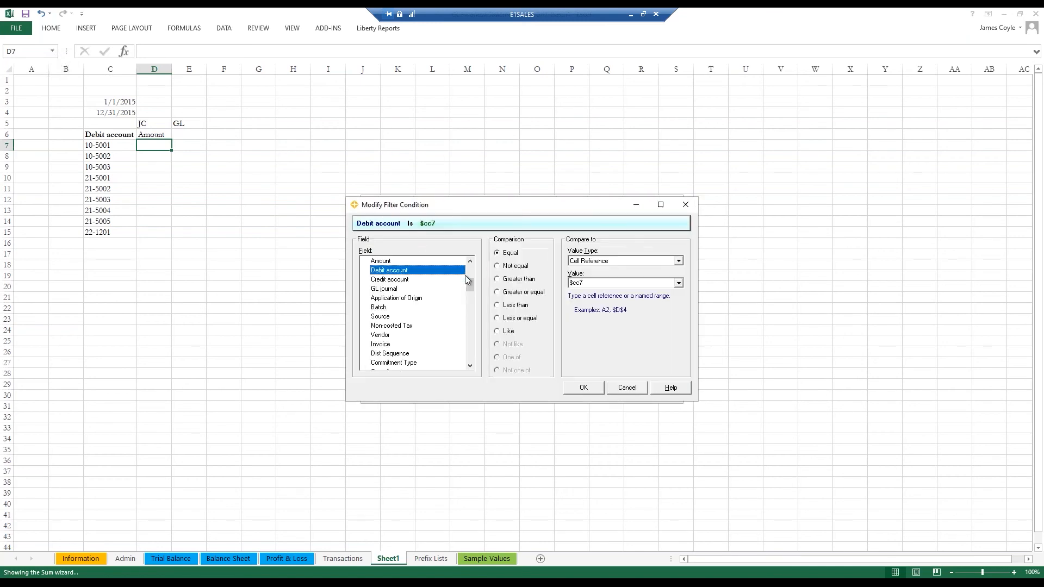
{"action": "left_click", "coordinate": [597, 282]}
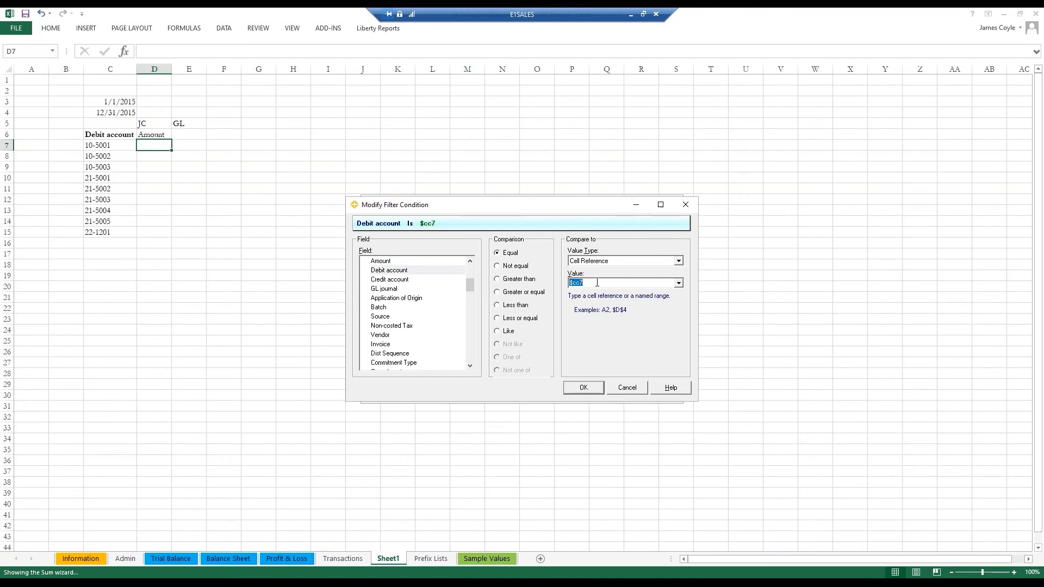
{"action": "type", "text": "$"}
{"action": "left_click", "coordinate": [583, 388]}
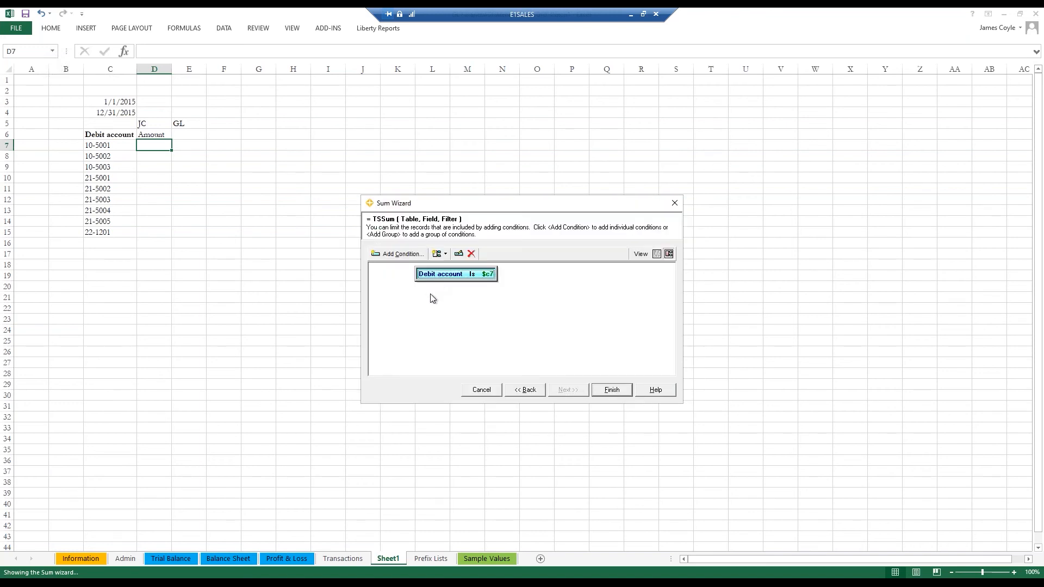
- Add a second filter condition to the D7 sum requiring Accounting Date to be greater than or equal to $c$3
{"action": "left_click", "coordinate": [394, 257]}
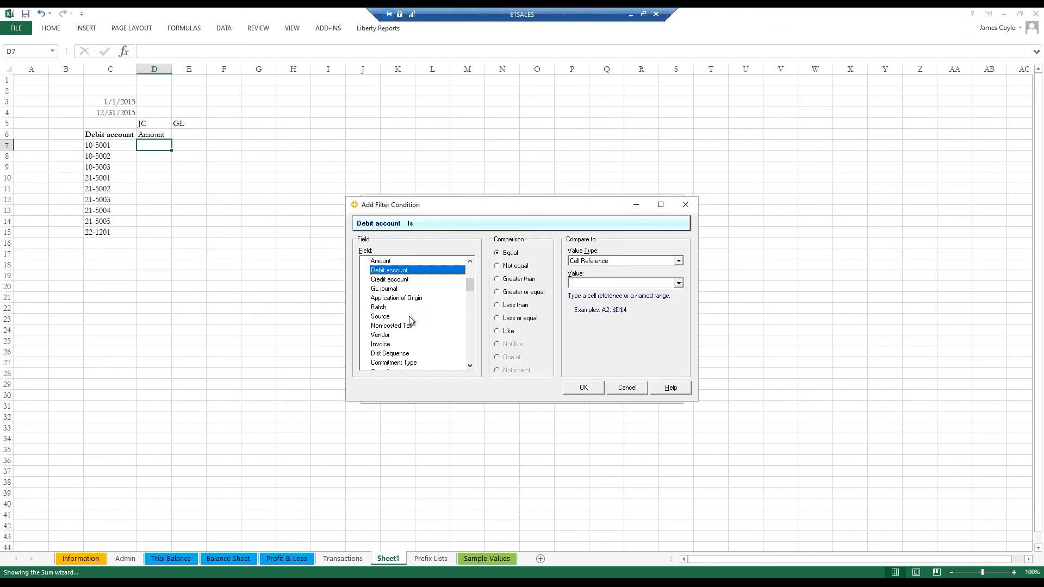
{"action": "left_click", "coordinate": [470, 273]}
{"action": "left_click", "coordinate": [393, 336]}
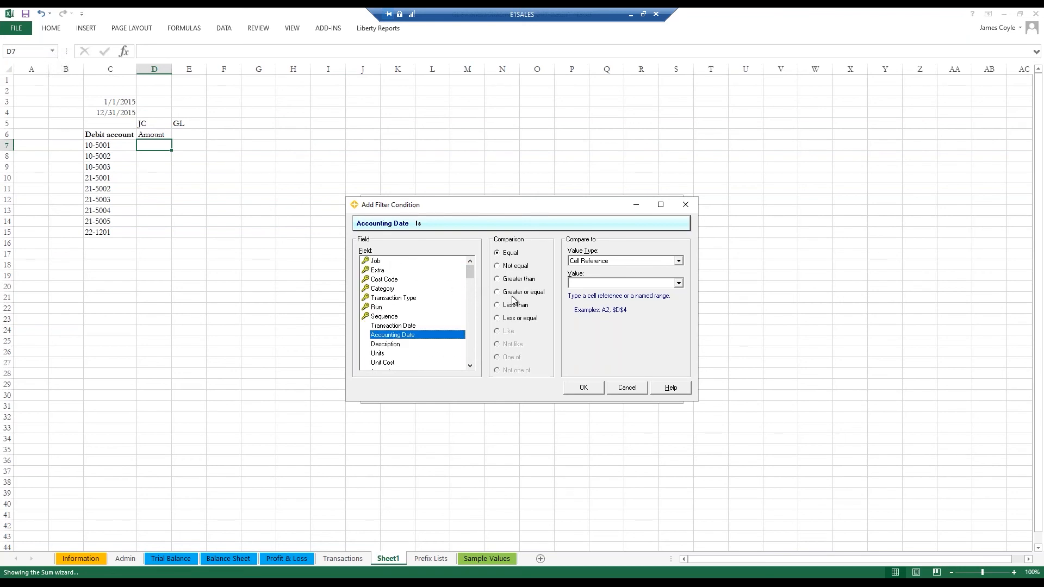
{"action": "left_click", "coordinate": [519, 292]}
{"action": "left_click", "coordinate": [580, 283]}
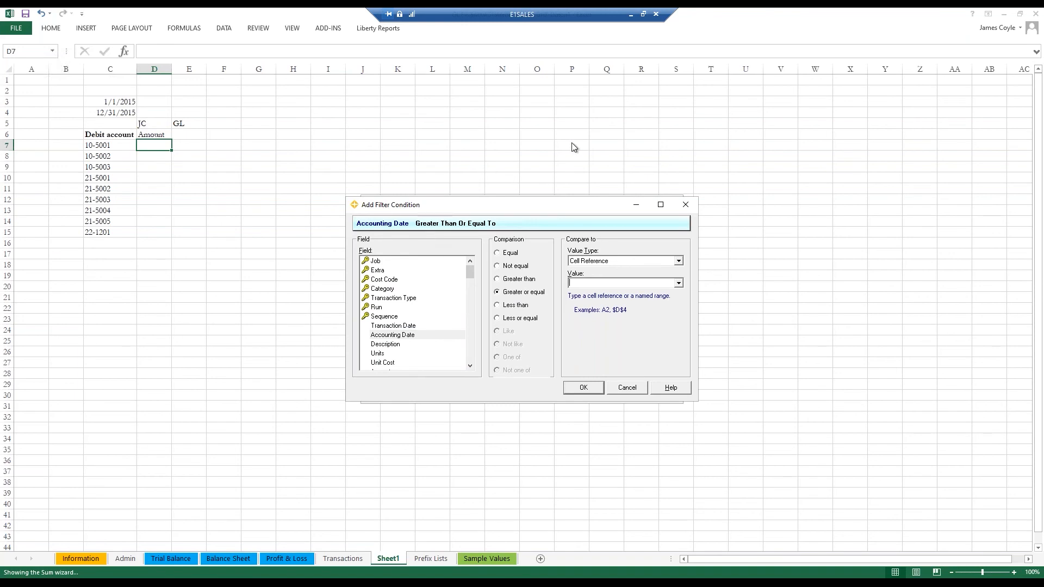
{"action": "type", "text": "$c$3"}
{"action": "left_click", "coordinate": [592, 387]}
- Add a condition limiting Accounting Date to less than or equal to $c$4, and fill the finished JC sum from D7 down to D15
{"action": "left_click", "coordinate": [399, 259]}
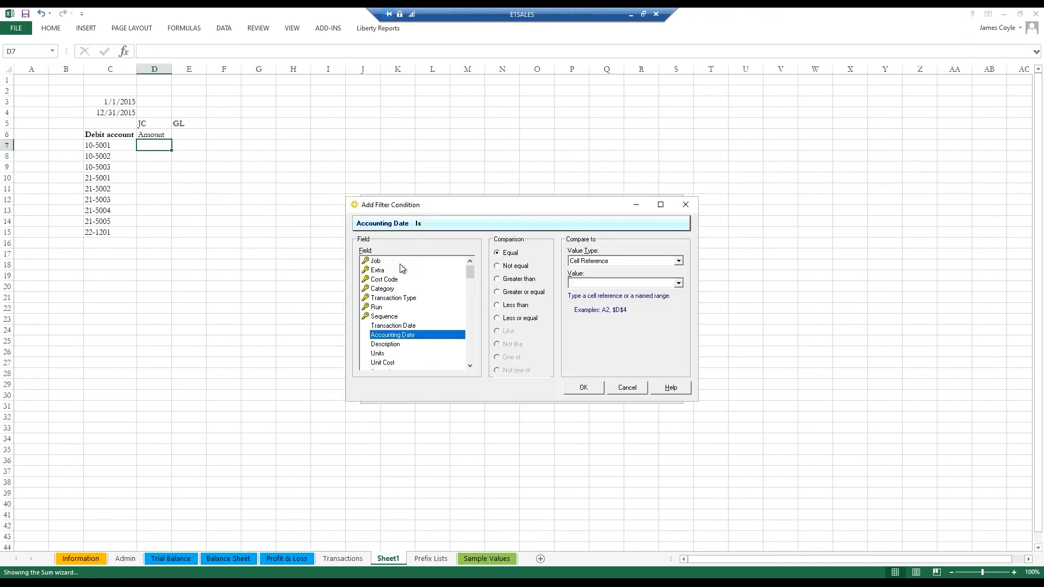
{"action": "left_click", "coordinate": [511, 318]}
{"action": "left_click", "coordinate": [581, 284]}
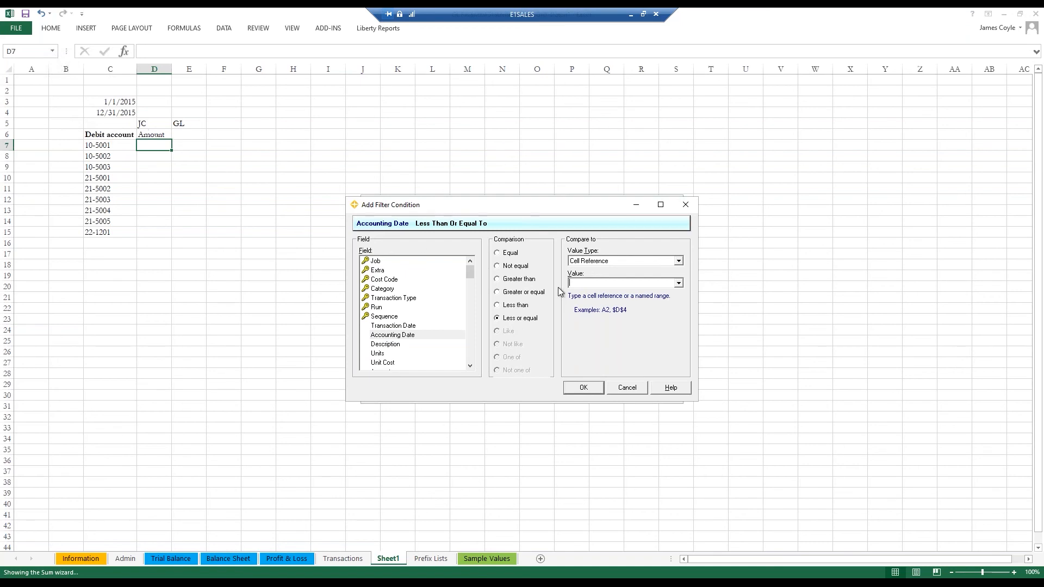
{"action": "type", "text": "$c$4"}
{"action": "left_click", "coordinate": [586, 388]}
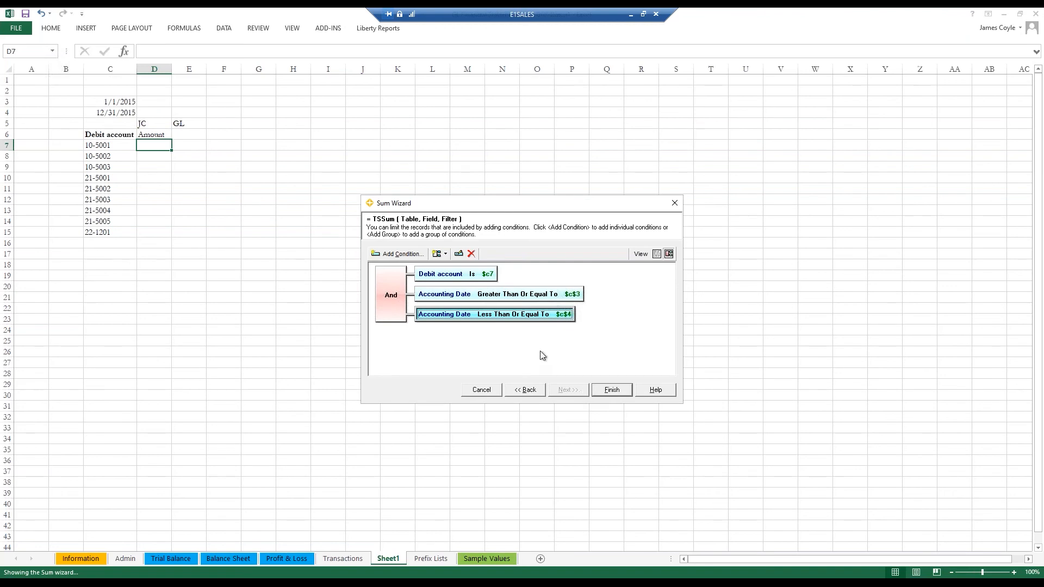
{"action": "left_click", "coordinate": [614, 390]}
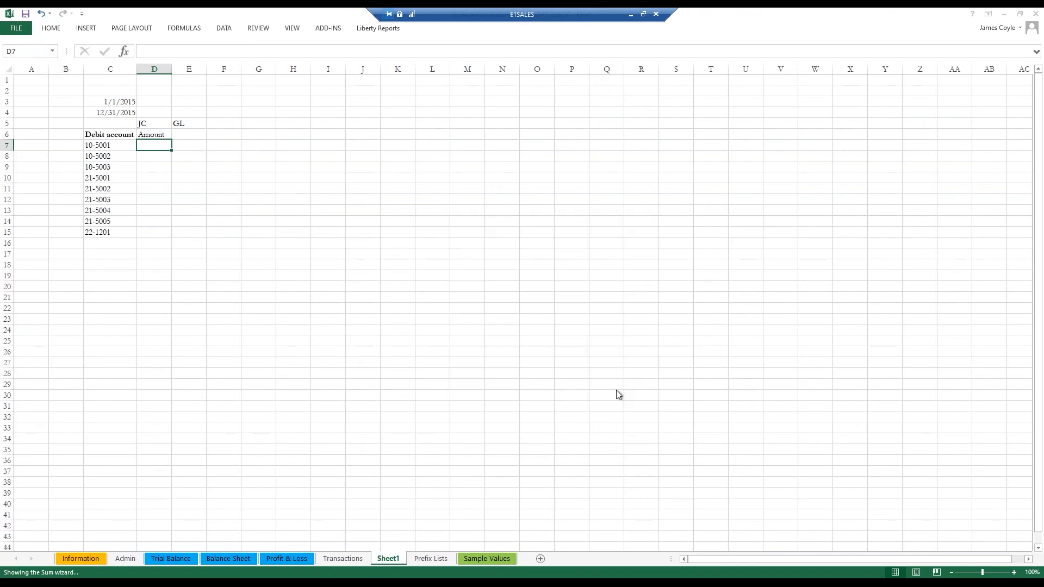
{"action": "double_click", "coordinate": [172, 150]}
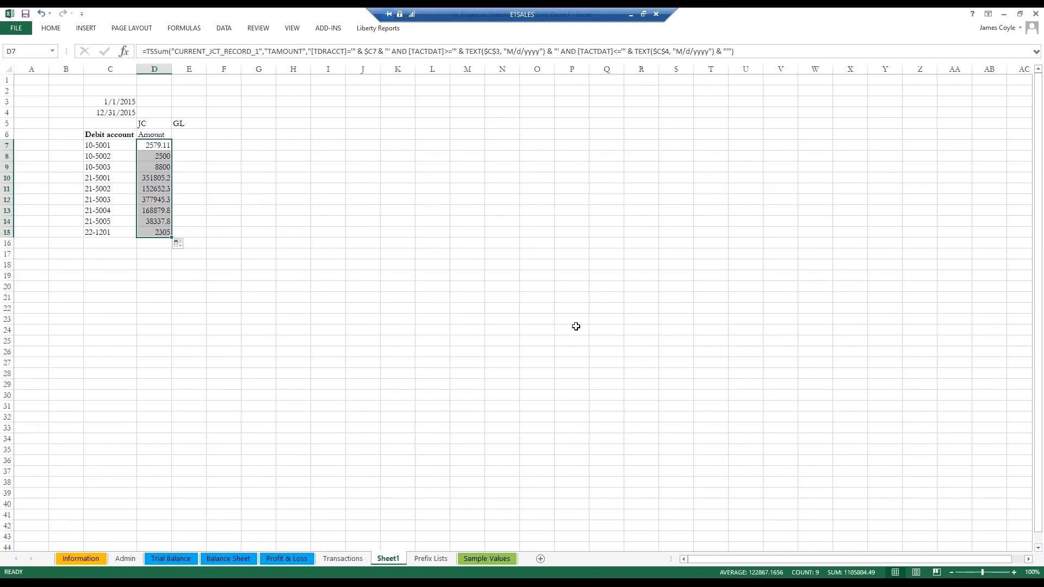
- Change the end date in C4 to 4/30/2015
{"action": "left_click", "coordinate": [108, 104]}
{"action": "left_click", "coordinate": [109, 113]}
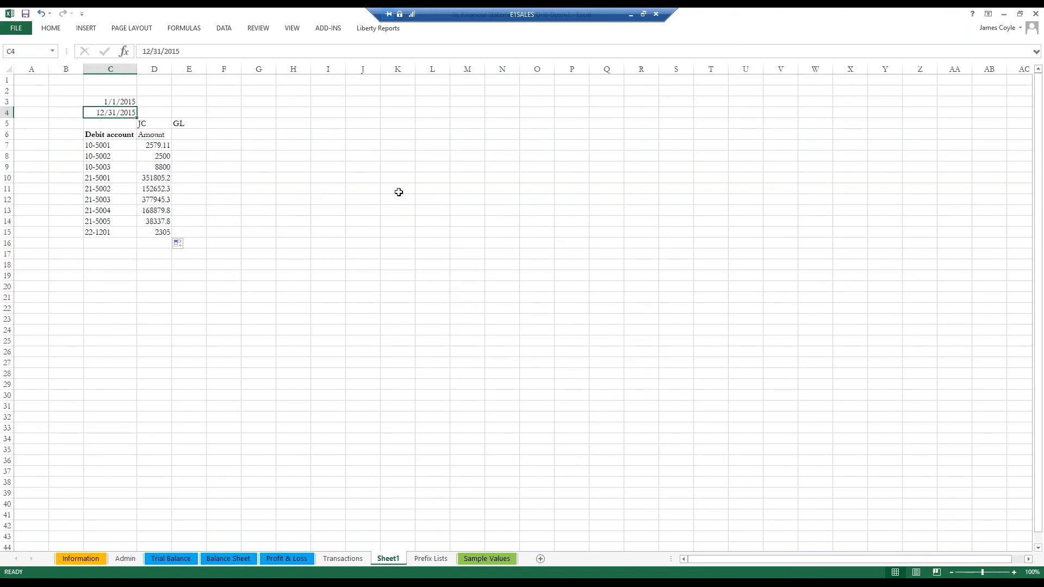
{"action": "type", "text": "4/30/2015"}
{"action": "key", "text": "Return"}
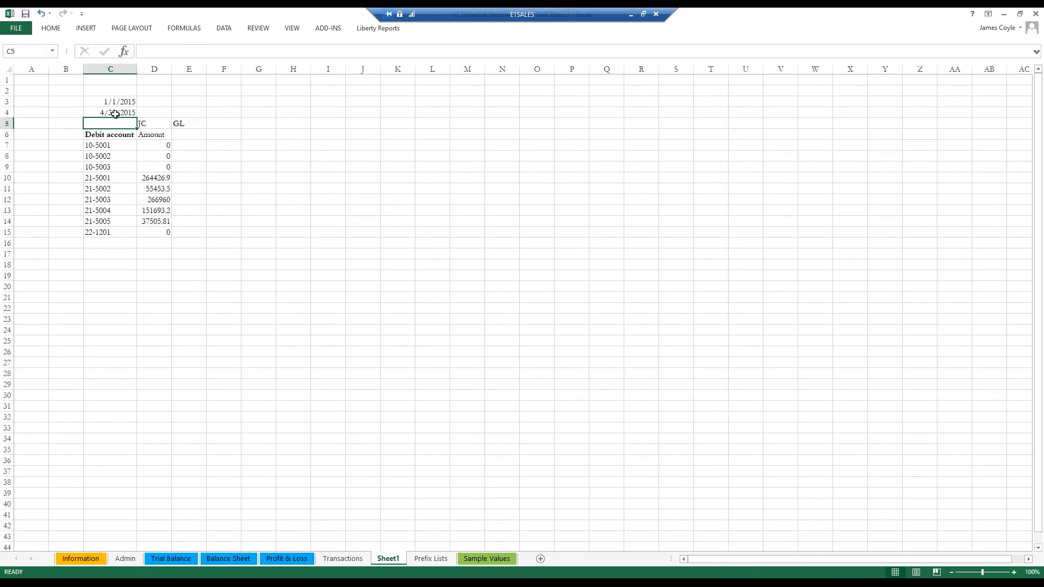
- Start an Office Connector sum formula in E7 that totals the Debit and Credit fields of the current GL Transaction table
{"action": "left_click", "coordinate": [191, 145]}
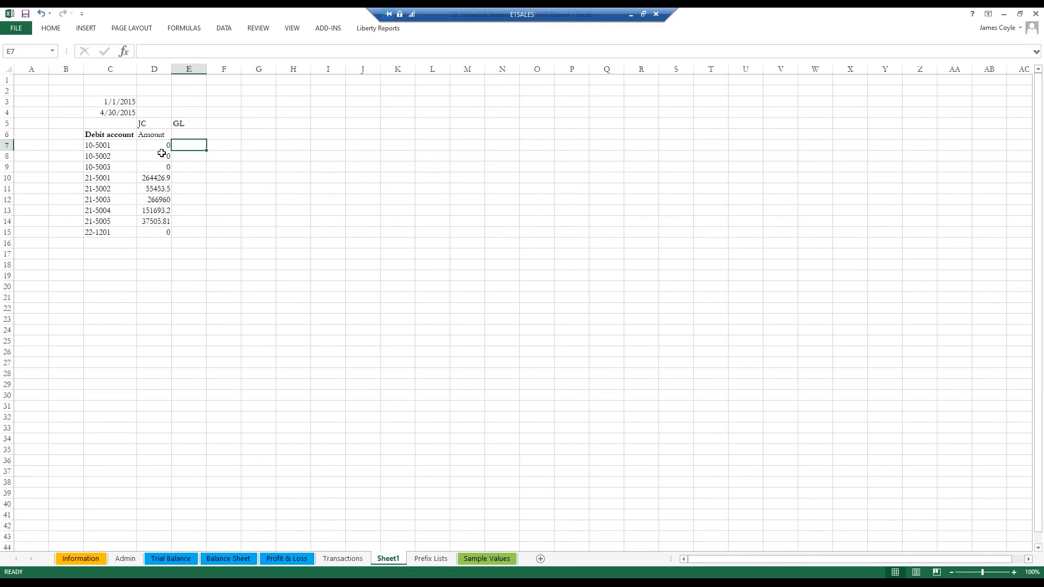
{"action": "left_click", "coordinate": [101, 147]}
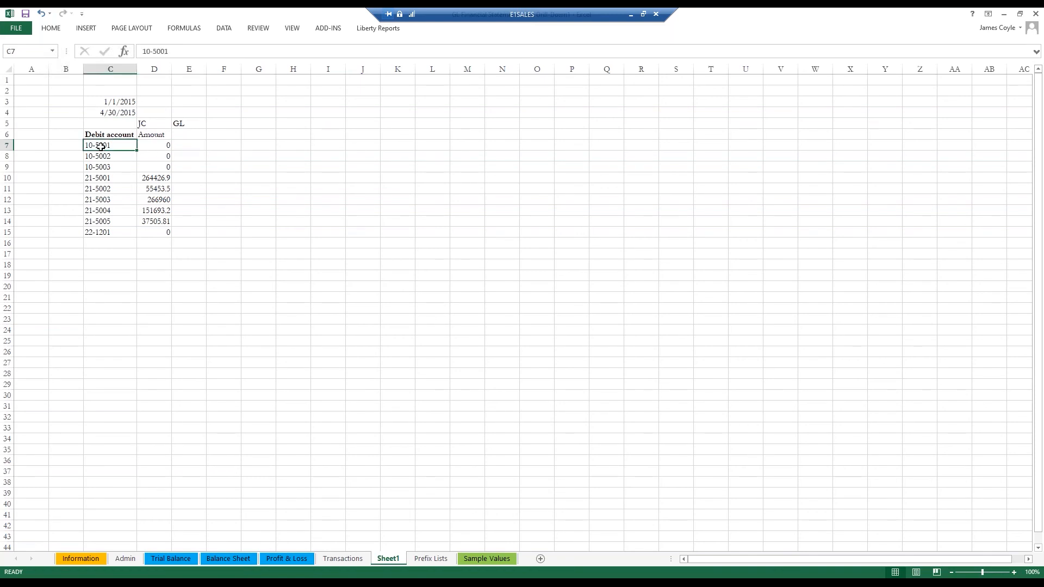
{"action": "left_click", "coordinate": [152, 144]}
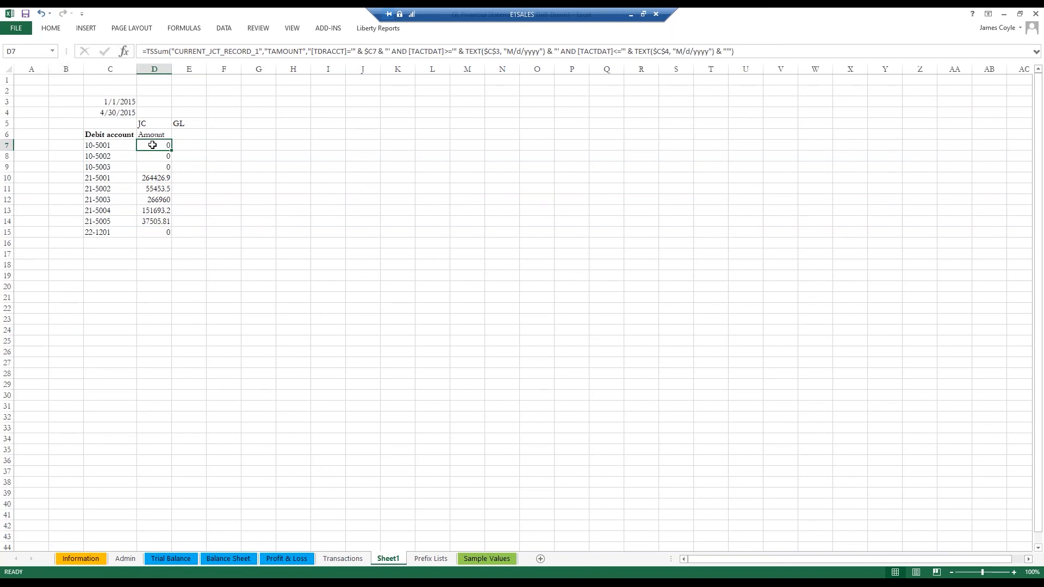
{"action": "left_click", "coordinate": [192, 146]}
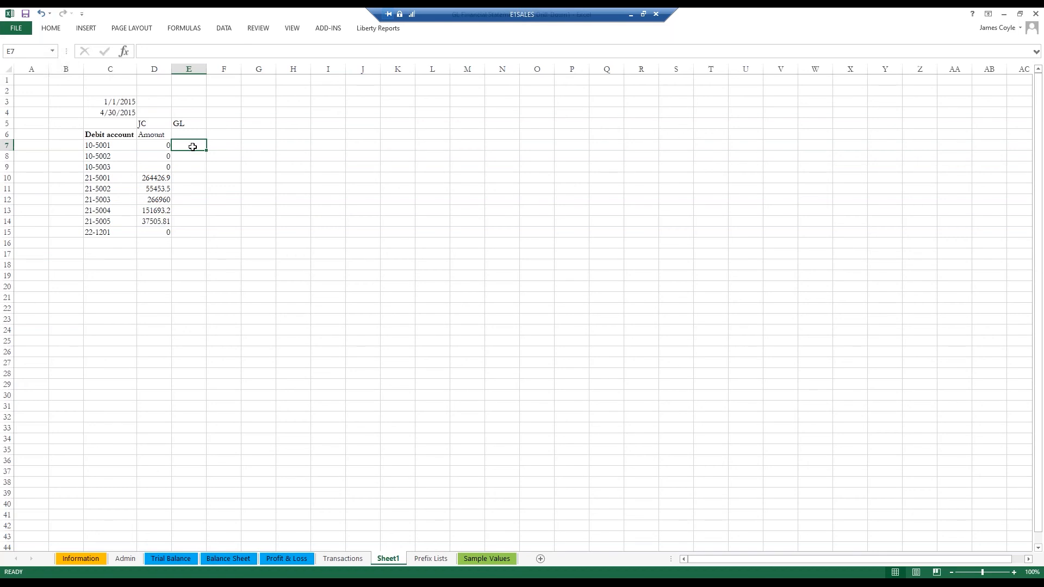
{"action": "left_click", "coordinate": [331, 30]}
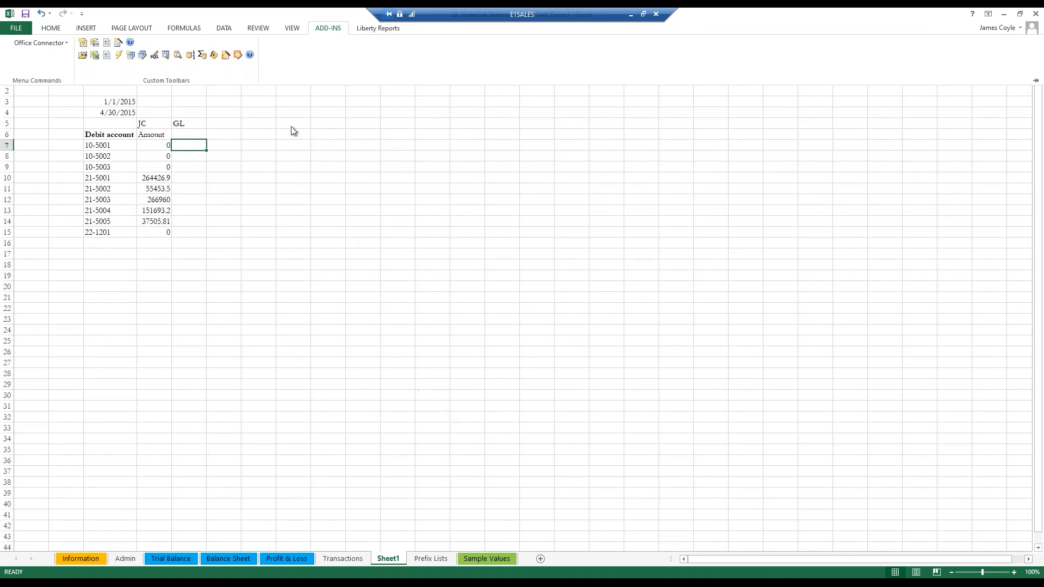
{"action": "left_click", "coordinate": [202, 56]}
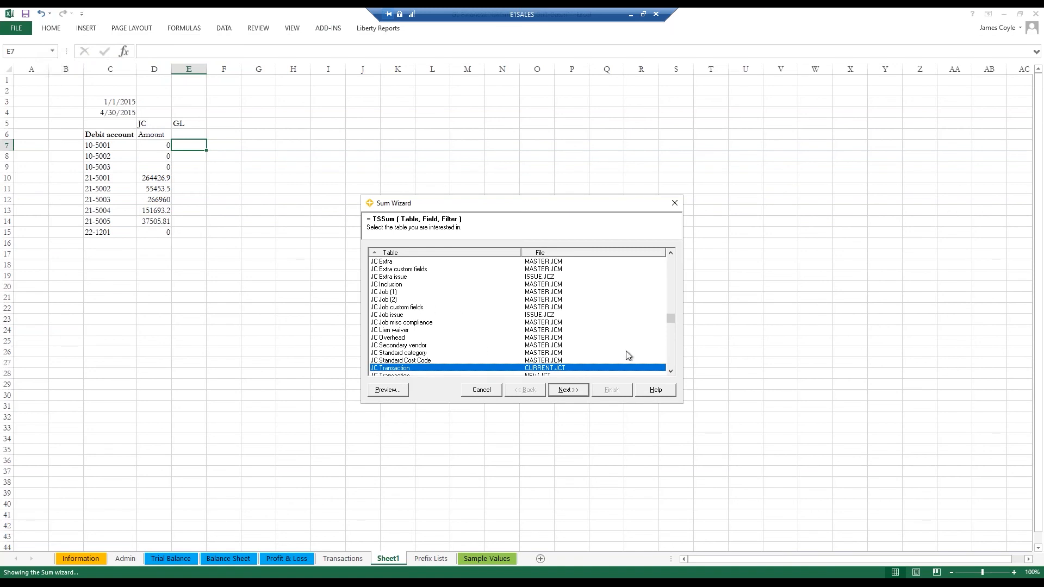
{"action": "type", "text": "gl t"}
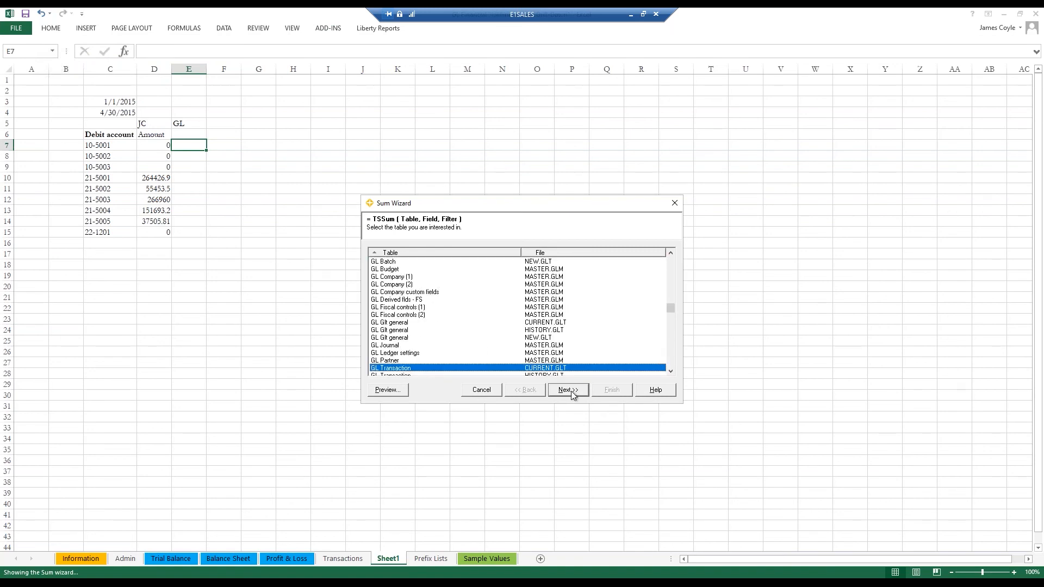
{"action": "left_click", "coordinate": [568, 390]}
{"action": "left_click", "coordinate": [374, 290]}
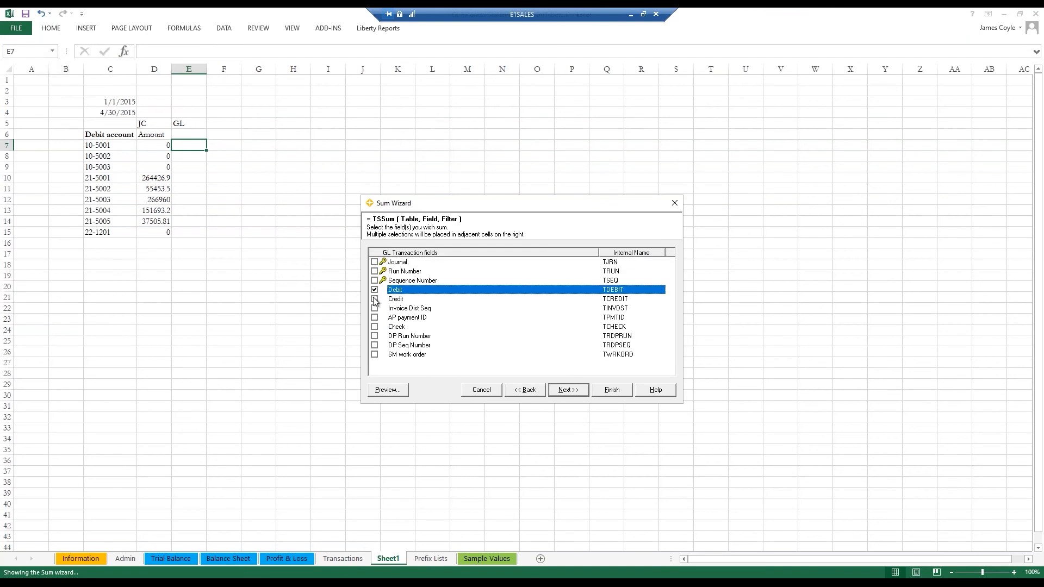
{"action": "left_click", "coordinate": [374, 299]}
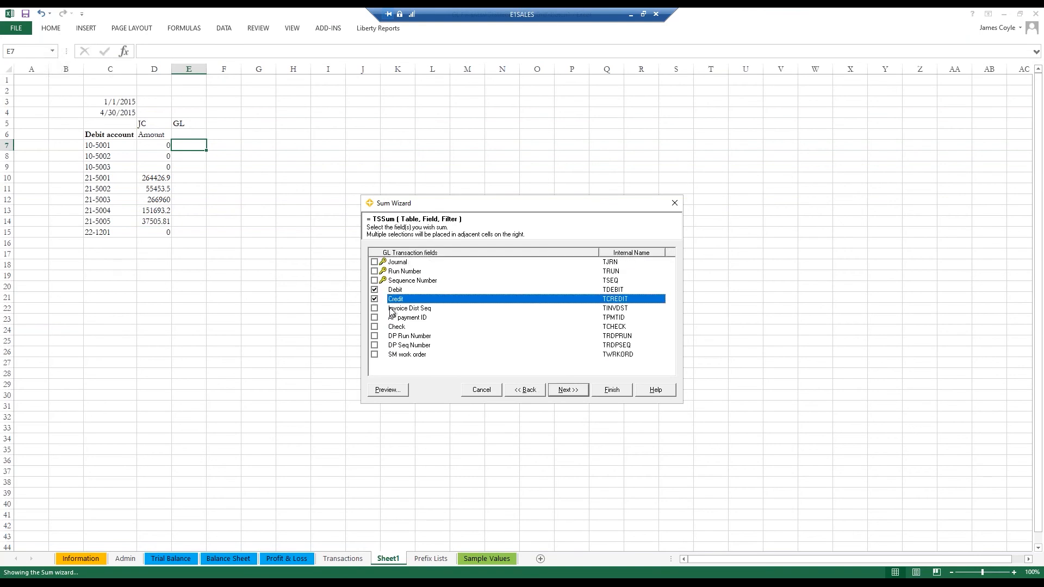
{"action": "left_click", "coordinate": [566, 391]}
- Add a filter condition to the GL sum requiring Account to equal the cell reference $c7
{"action": "left_click", "coordinate": [399, 254]}
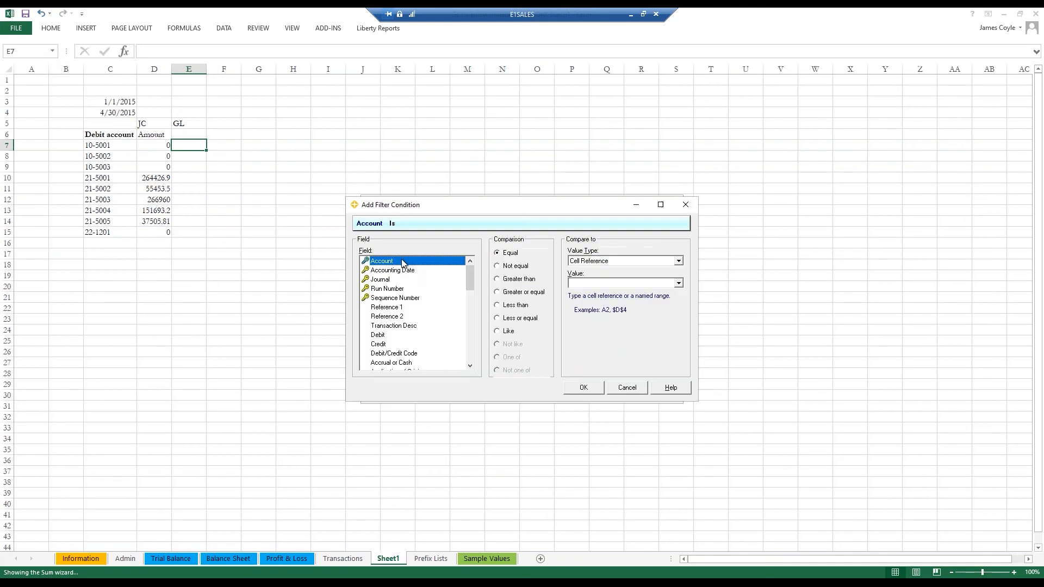
{"action": "left_click", "coordinate": [591, 283]}
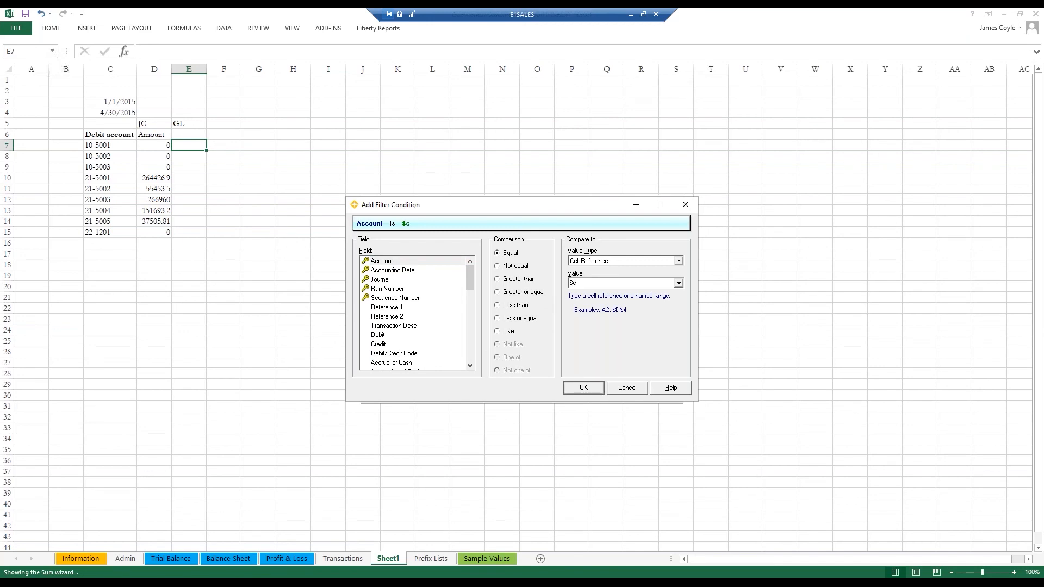
{"action": "key", "text": "Return"}
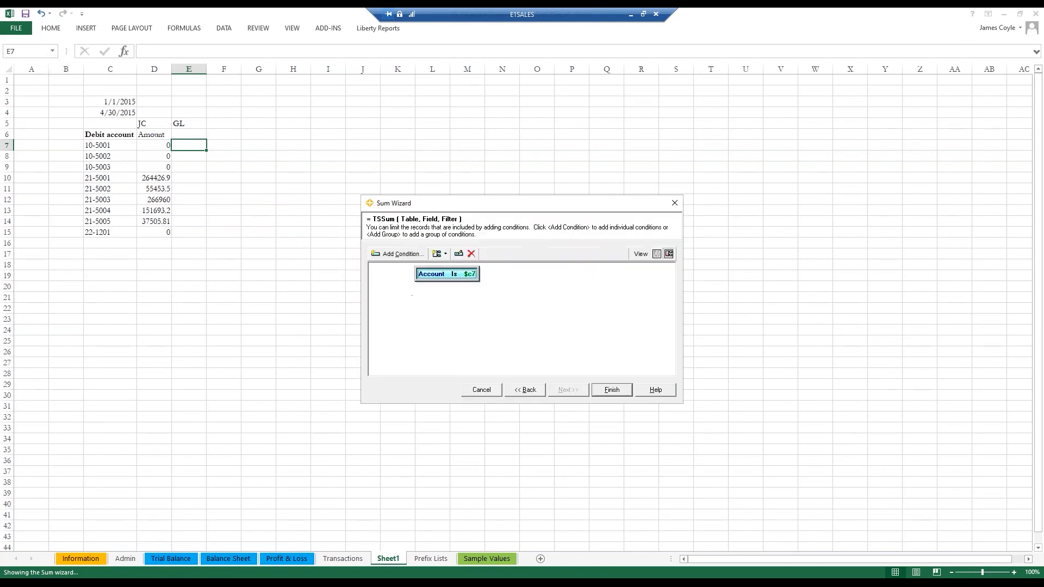
- Add a GL sum condition requiring Accounting Date to be greater than or equal to $c$3
{"action": "left_click", "coordinate": [402, 256]}
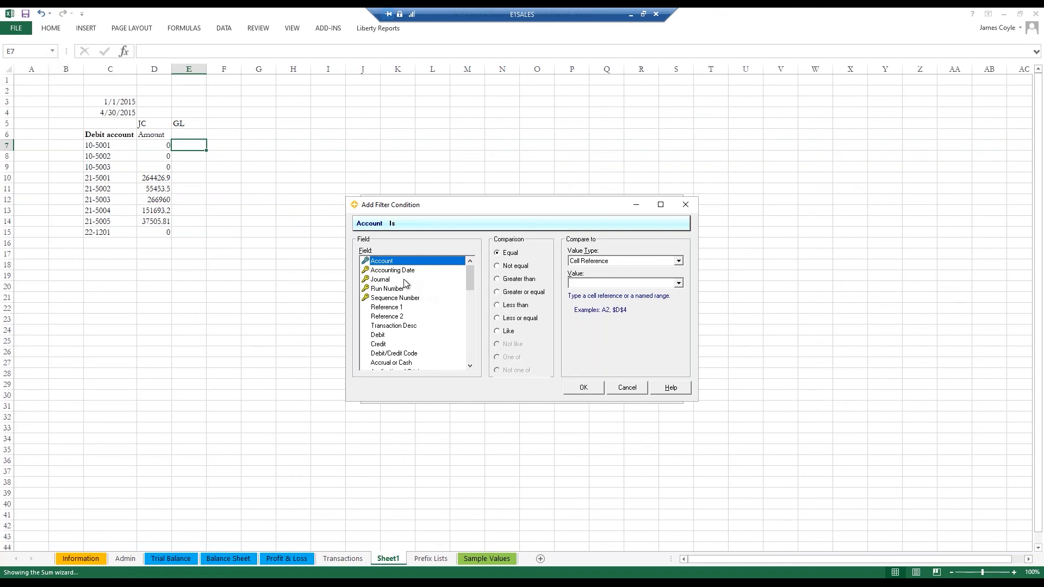
{"action": "left_click", "coordinate": [404, 270]}
{"action": "left_click", "coordinate": [518, 293]}
{"action": "left_click", "coordinate": [589, 283]}
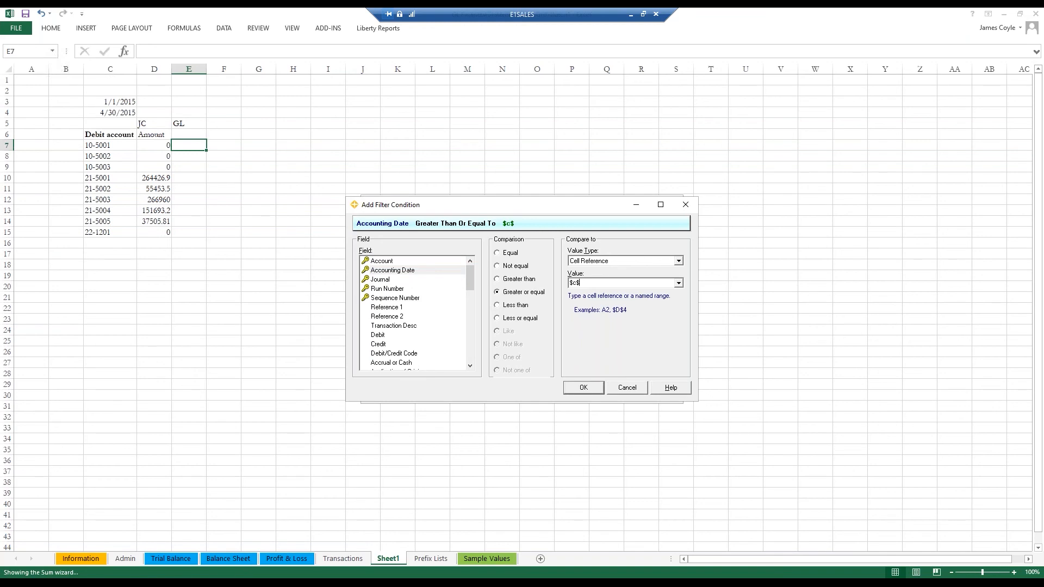
{"action": "key", "text": "Tab"}
{"action": "left_click", "coordinate": [584, 388]}
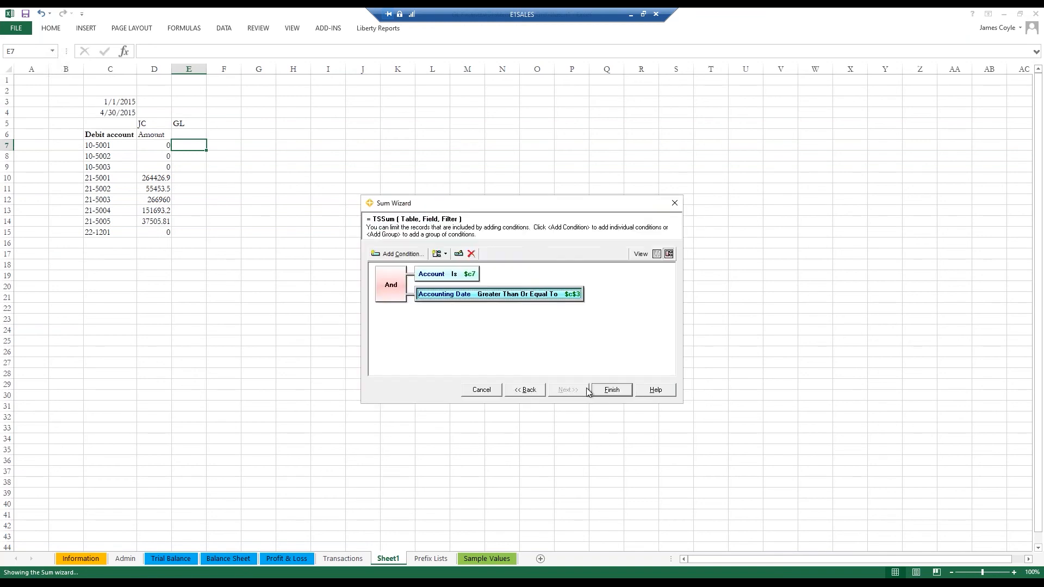
- Add a GL sum condition requiring Accounting Date to be less than or equal to $c$4
{"action": "left_click", "coordinate": [403, 255]}
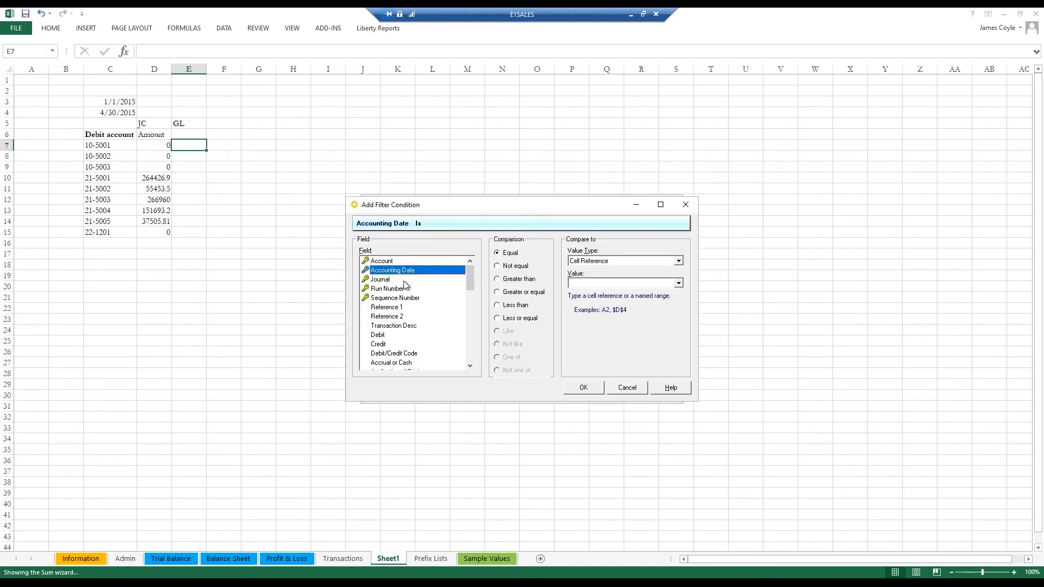
{"action": "left_click", "coordinate": [520, 318]}
{"action": "left_click", "coordinate": [594, 282]}
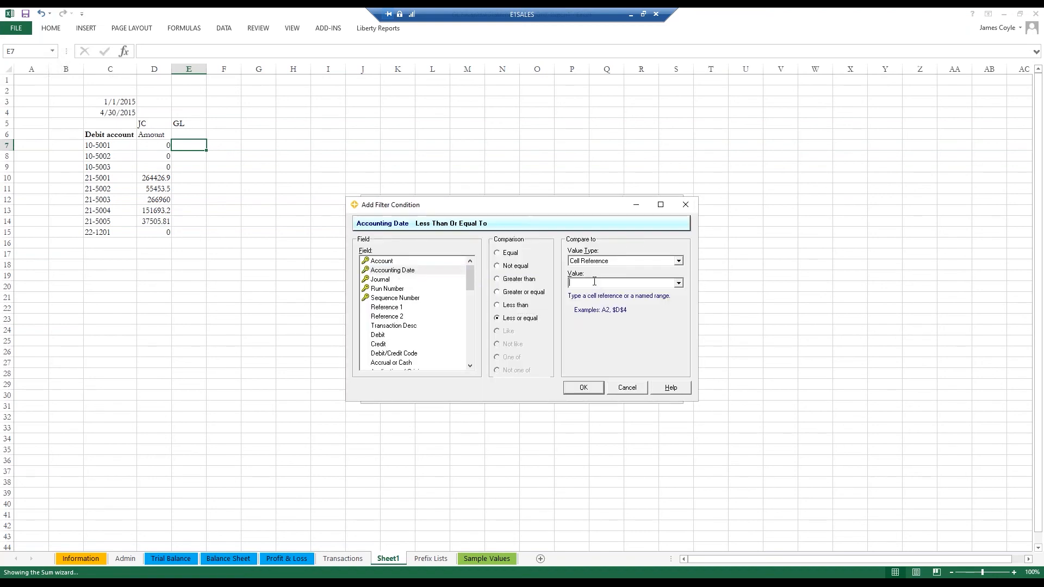
{"action": "type", "text": "$c$4"}
{"action": "left_click", "coordinate": [584, 388]}
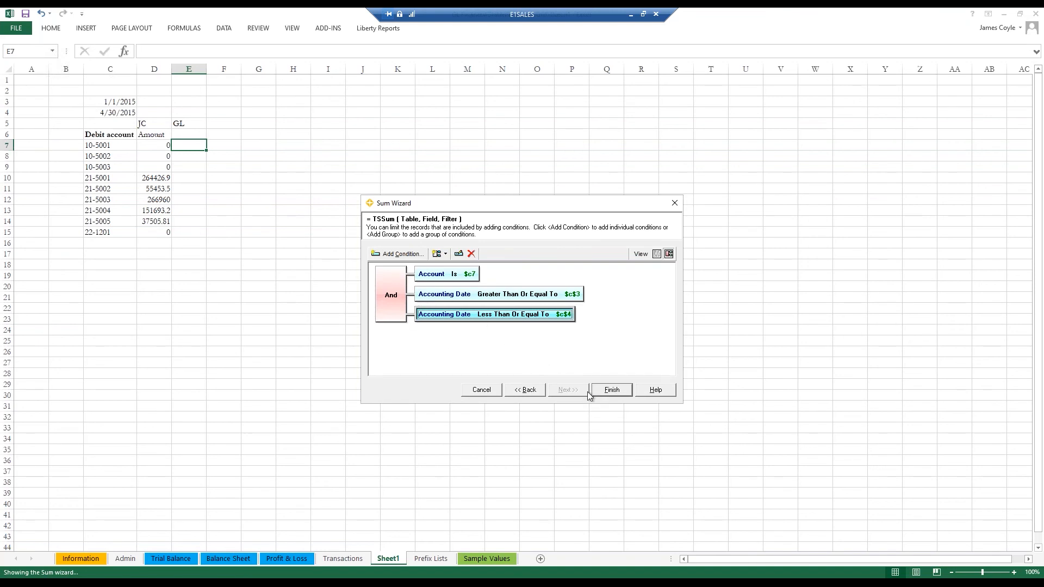
- Finish the GL debit and credit sums in E7:F7 and fill both down to row 15
{"action": "left_click", "coordinate": [610, 390]}
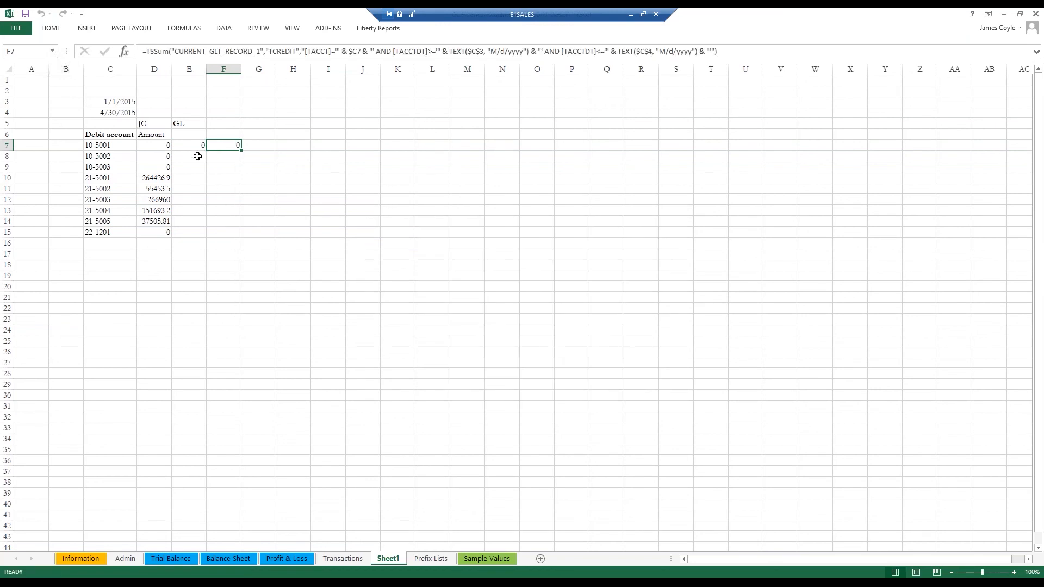
{"action": "left_click", "coordinate": [228, 148], "text": "shift"}
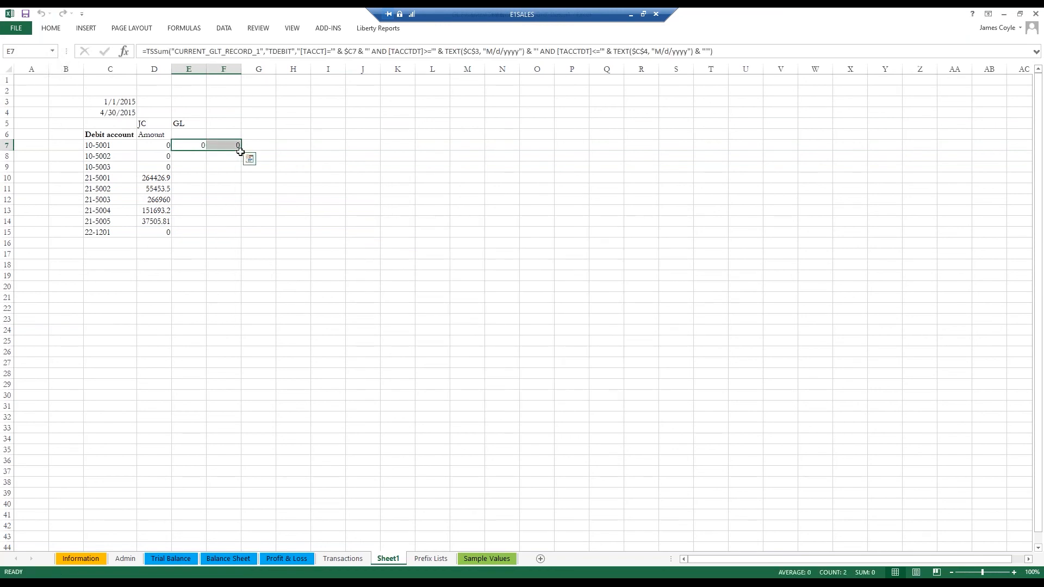
{"action": "double_click", "coordinate": [241, 150]}
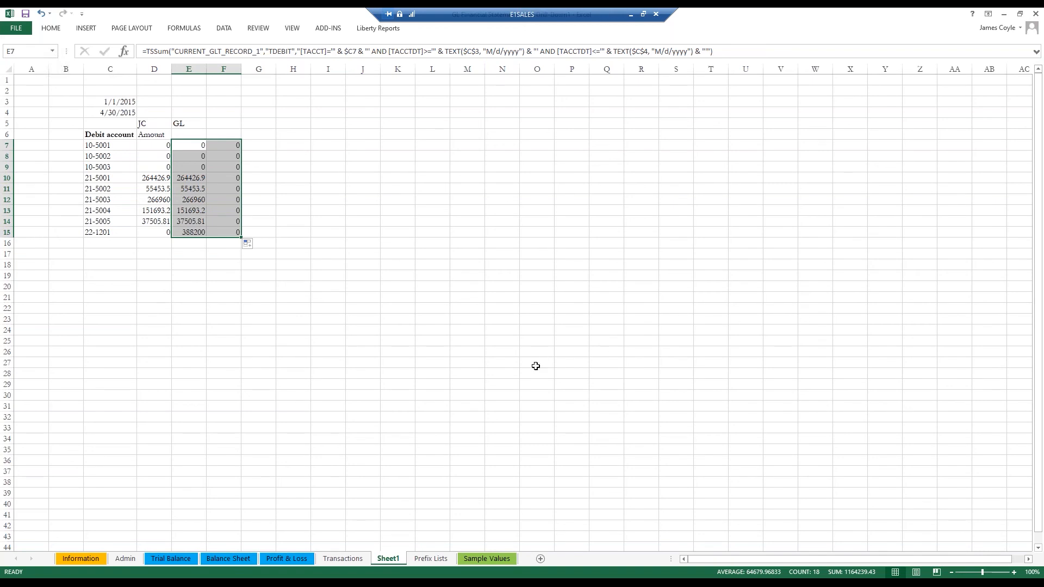
- Minimize the financial statements workbook and bring up the GL Pivot Account History1 workbook in a maximized window
{"action": "left_click", "coordinate": [1006, 17]}
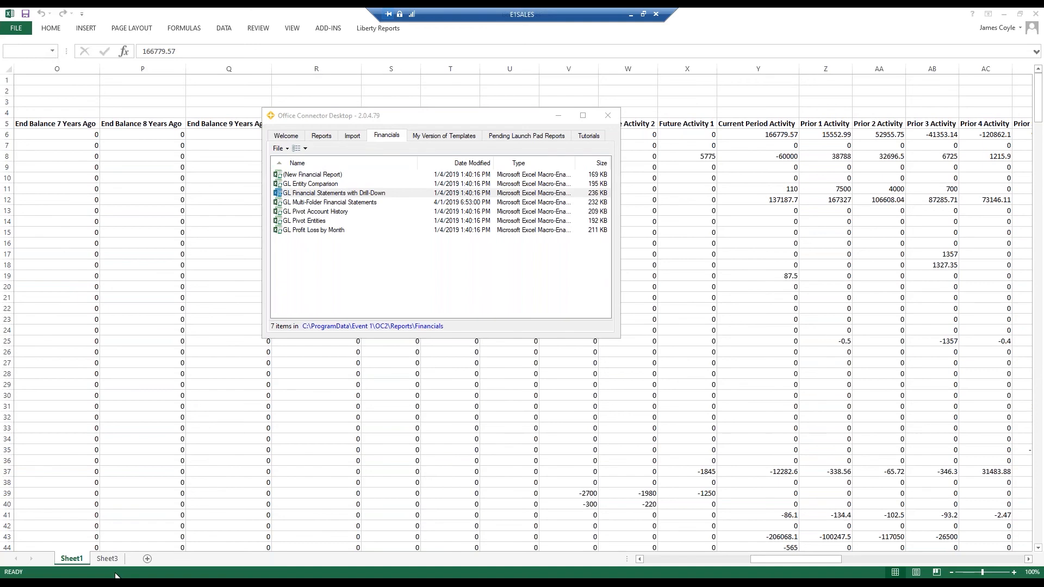
{"action": "mouse_move", "coordinate": [117, 584]}
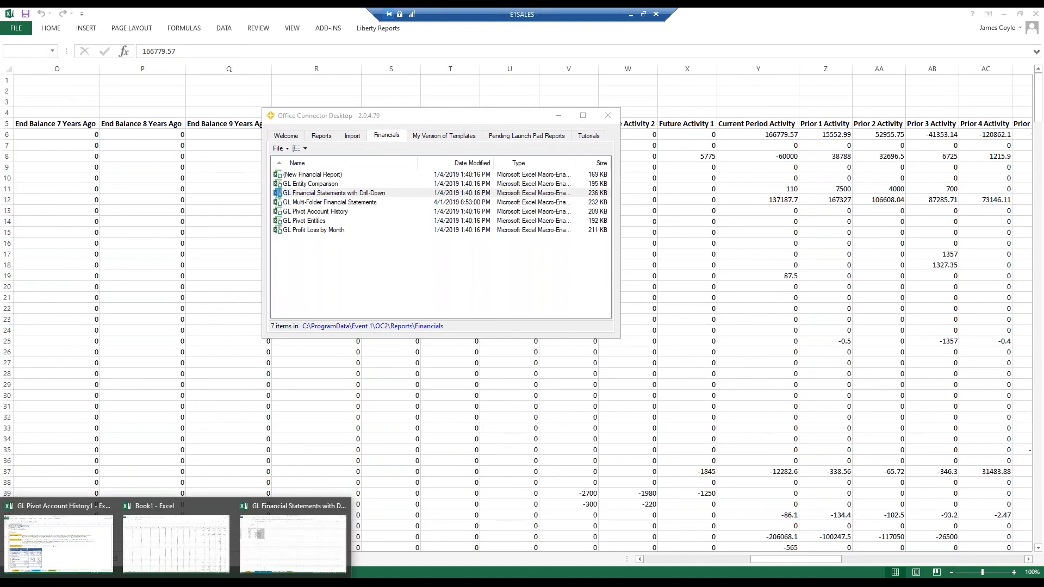
{"action": "left_click", "coordinate": [82, 543]}
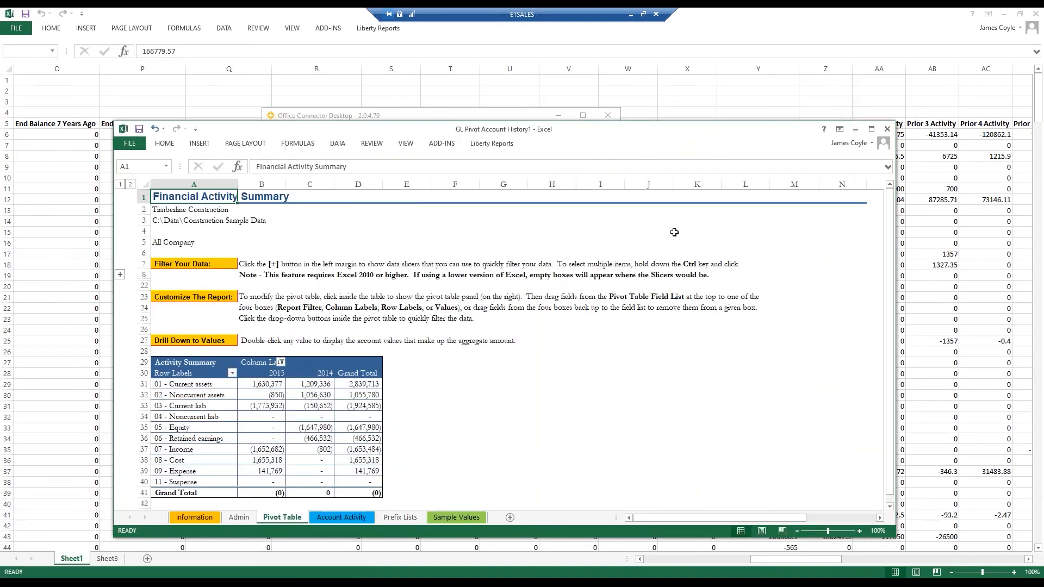
{"action": "left_click", "coordinate": [872, 129]}
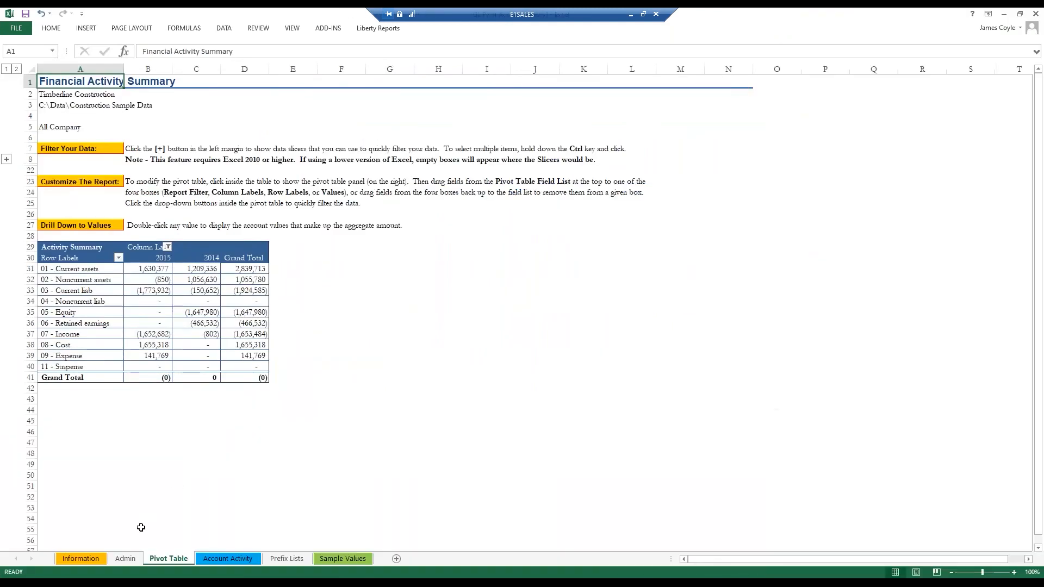
- Review the report parameters on the Admin sheet and the Activity Summary on the Pivot Table sheet
{"action": "left_click", "coordinate": [125, 558]}
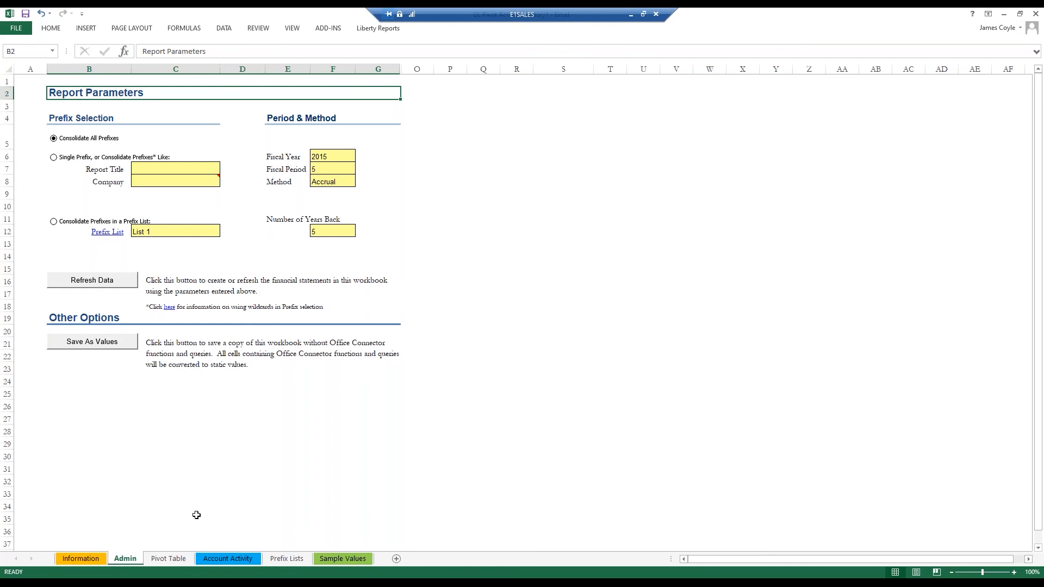
{"action": "left_click", "coordinate": [172, 560]}
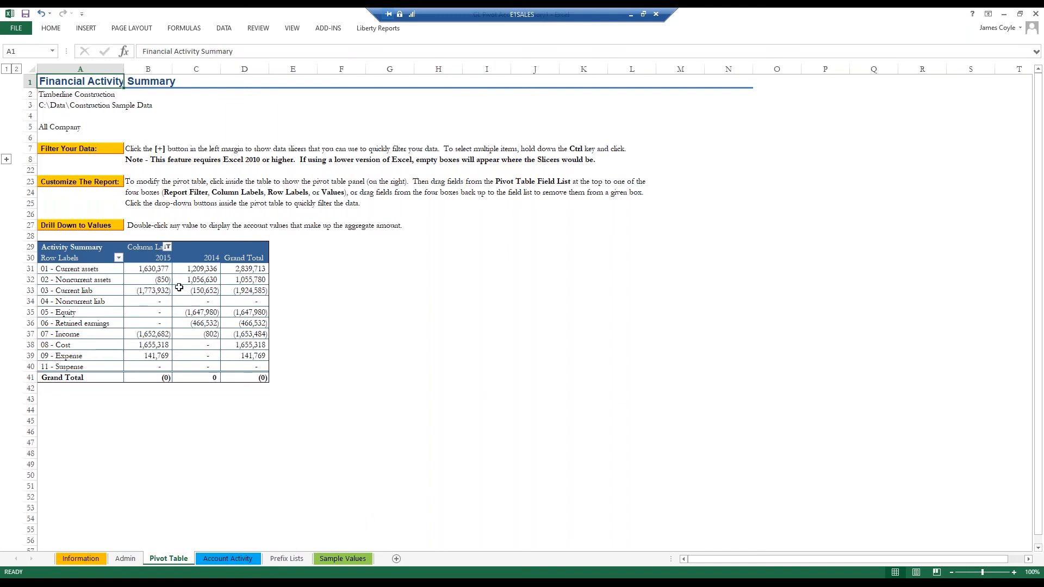
{"action": "mouse_move", "coordinate": [159, 270]}
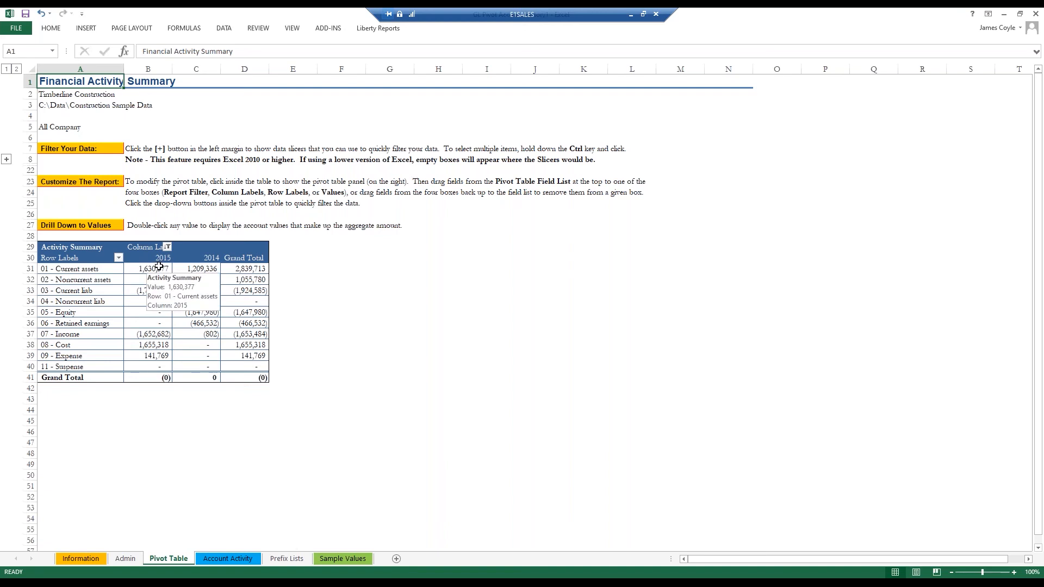
{"action": "left_click", "coordinate": [336, 30]}
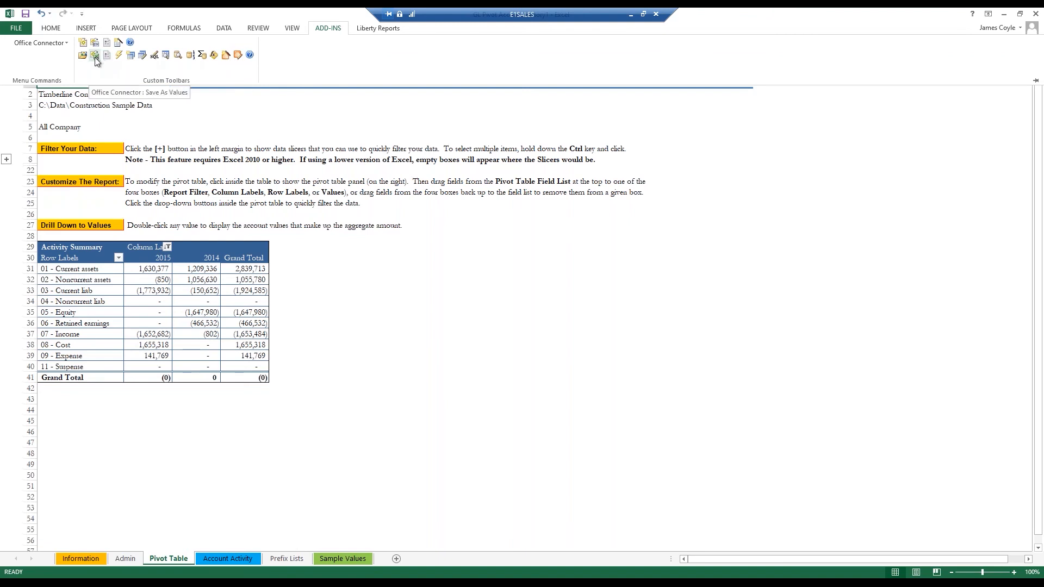
- Drill down into the 2014 value of 01 - Current assets to list its account detail on a new sheet
{"action": "mouse_move", "coordinate": [198, 273]}
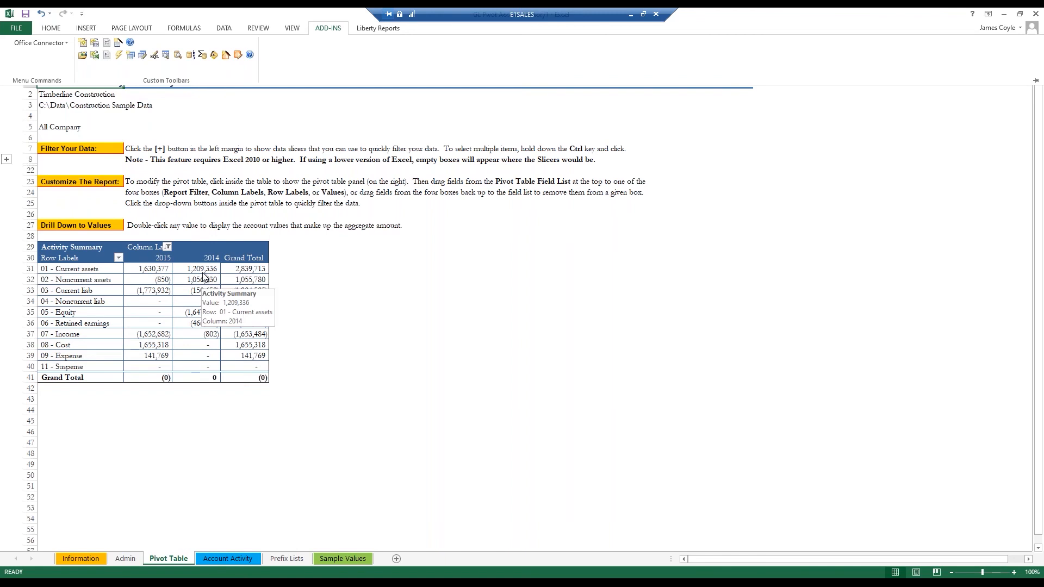
{"action": "left_click", "coordinate": [403, 313]}
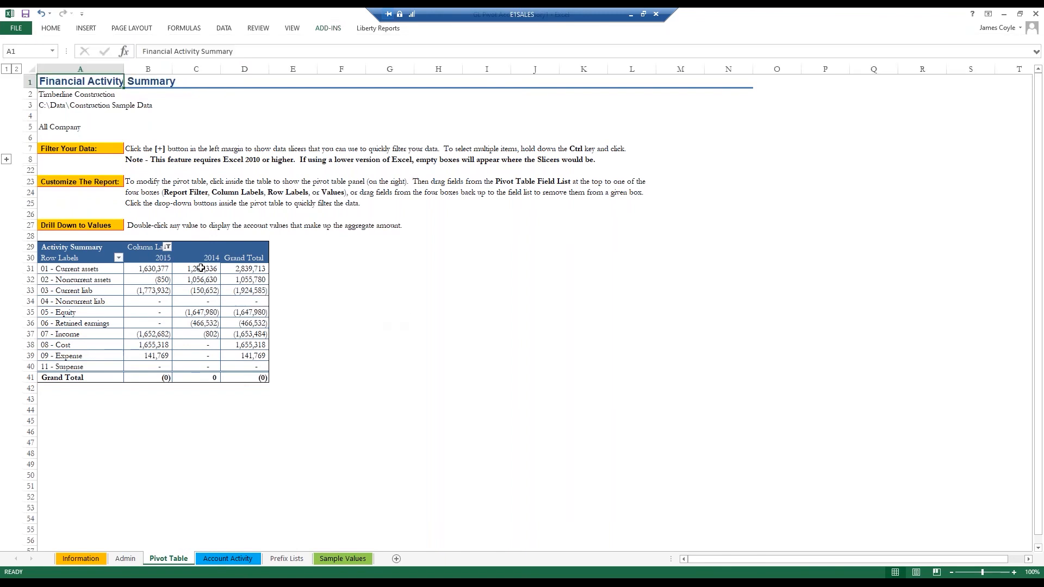
{"action": "double_click", "coordinate": [201, 268]}
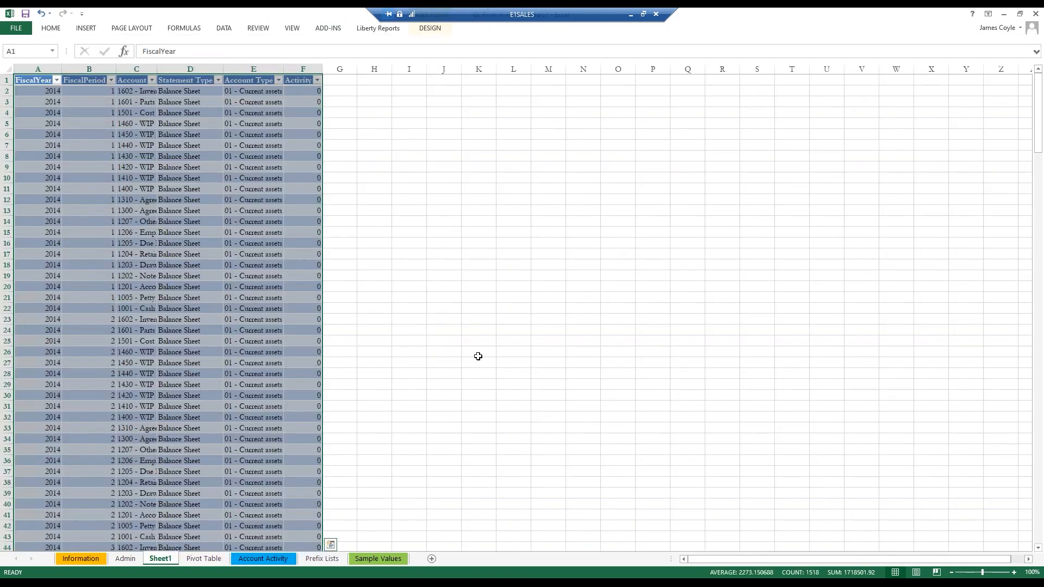
{"action": "left_click", "coordinate": [478, 354]}
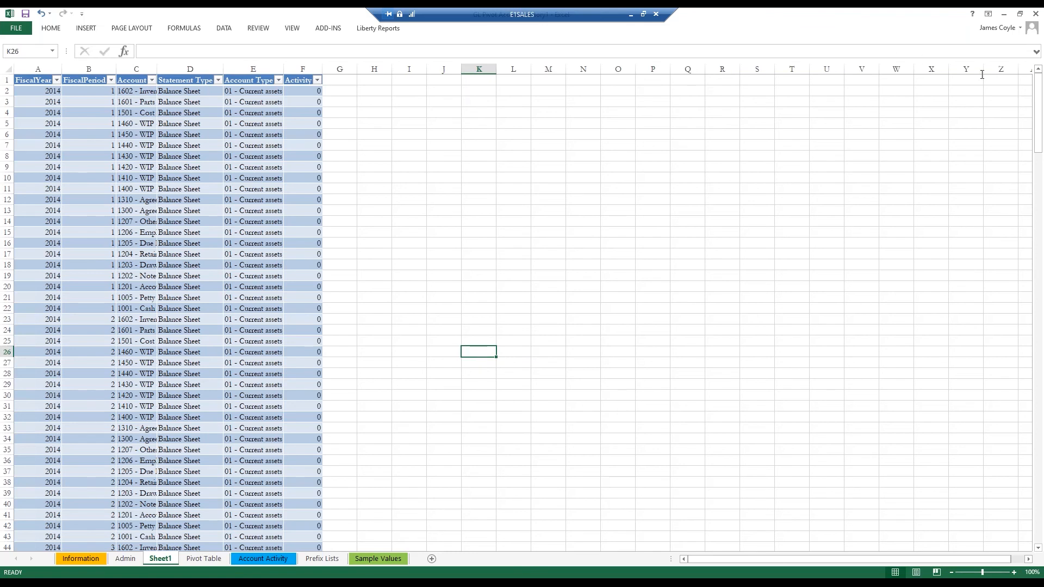
- Minimize the pivot workbook and open Financials Skeleton Workbook.xlsx from the Sage OC Misc folder in a maximized window
{"action": "left_click", "coordinate": [1005, 14]}
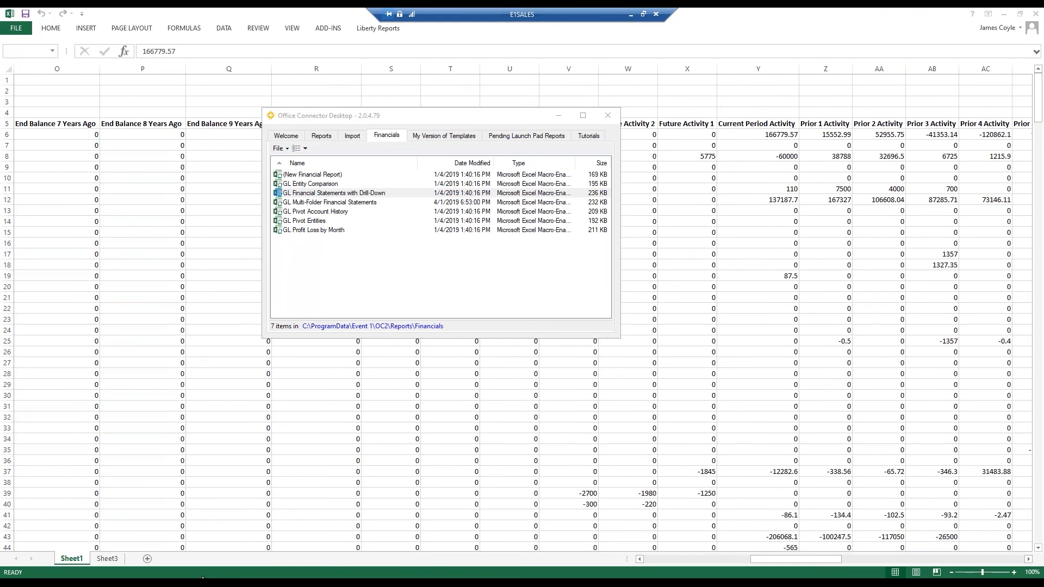
{"action": "left_click", "coordinate": [202, 578]}
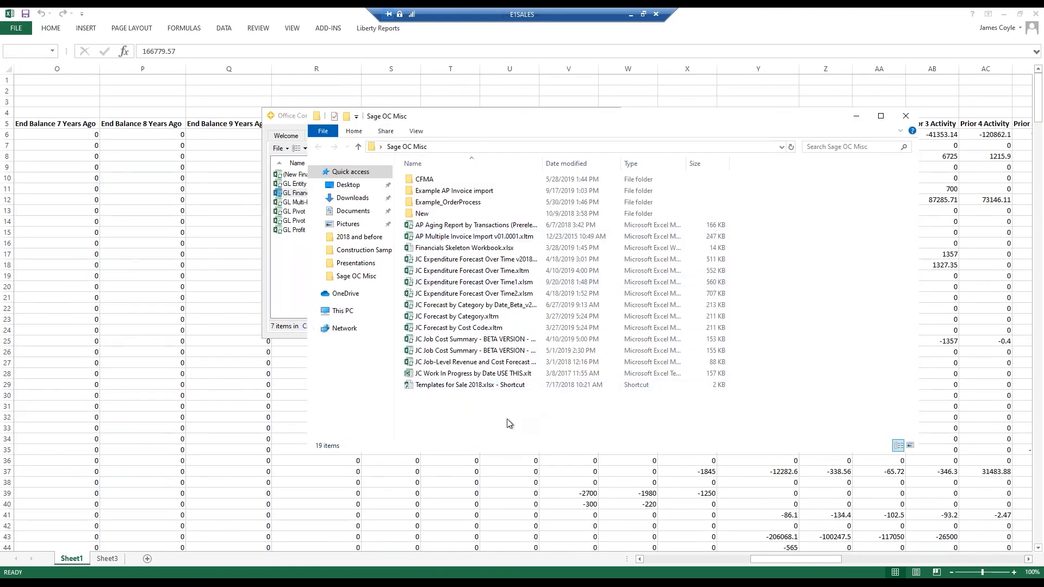
{"action": "left_click", "coordinate": [465, 249]}
{"action": "double_click", "coordinate": [465, 249]}
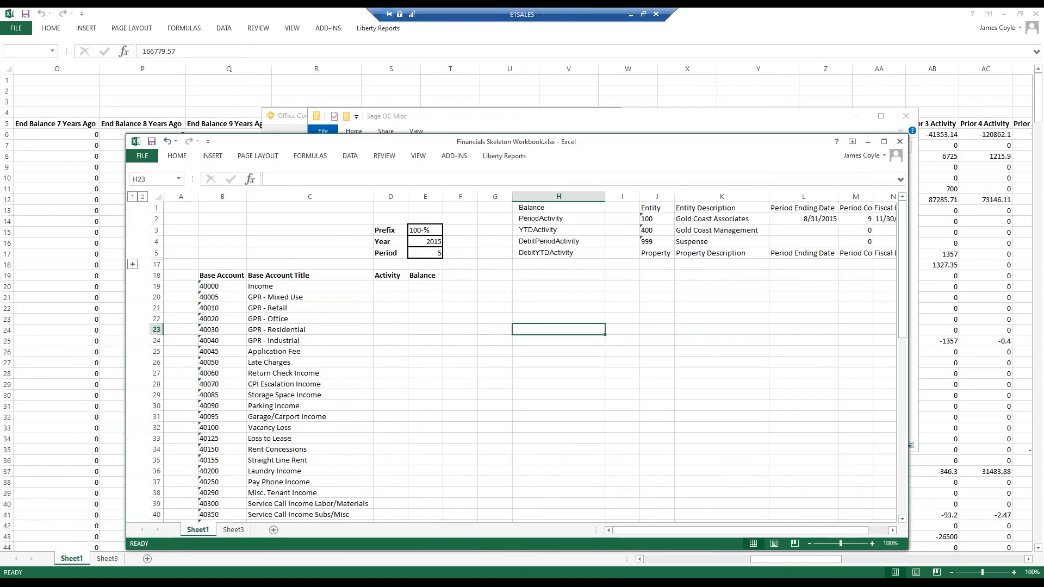
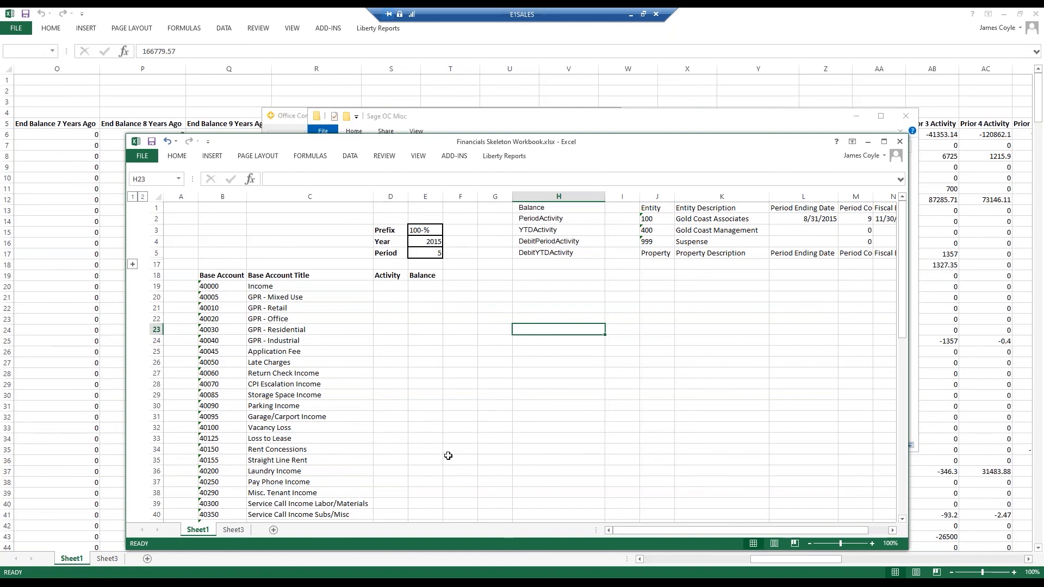
{"action": "left_click", "coordinate": [885, 142]}
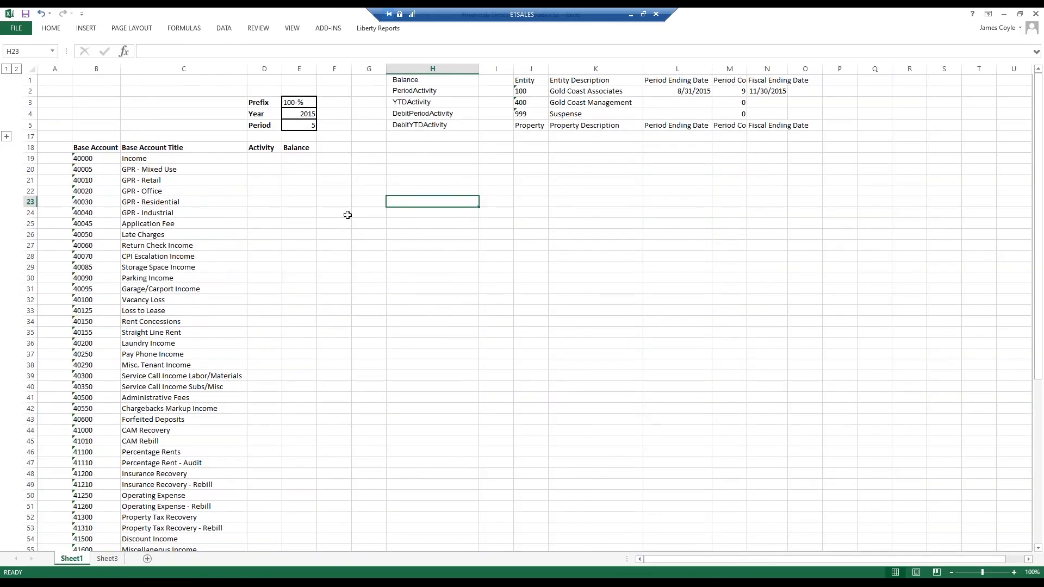
- Examine the base account list and the empty Activity and Balance cells beside account 40000
{"action": "left_click_drag", "start_coordinate": [84, 158], "coordinate": [105, 251]}
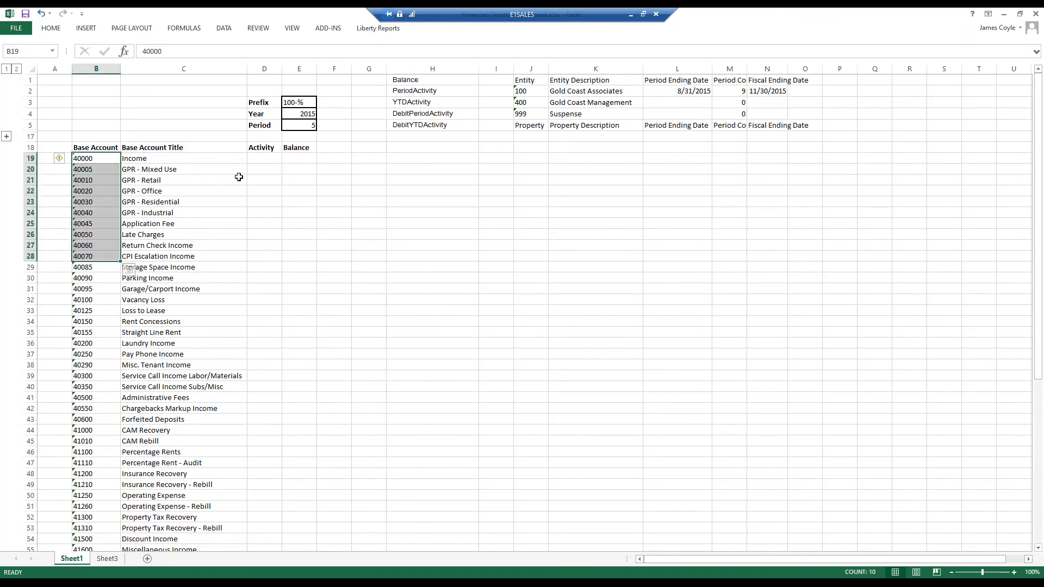
{"action": "left_click", "coordinate": [273, 156]}
{"action": "key", "text": "Right"}
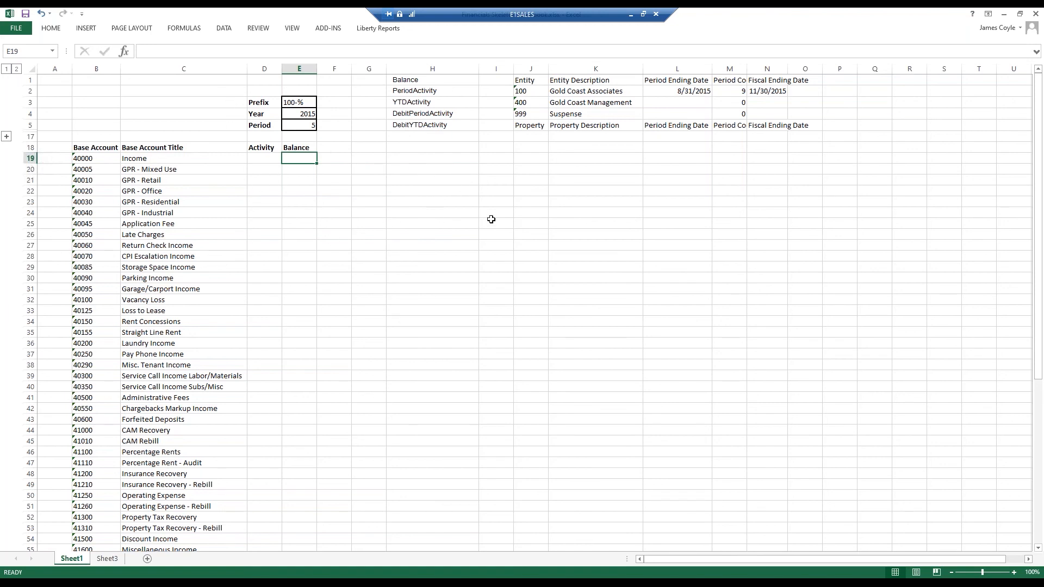
{"action": "left_click", "coordinate": [264, 160]}
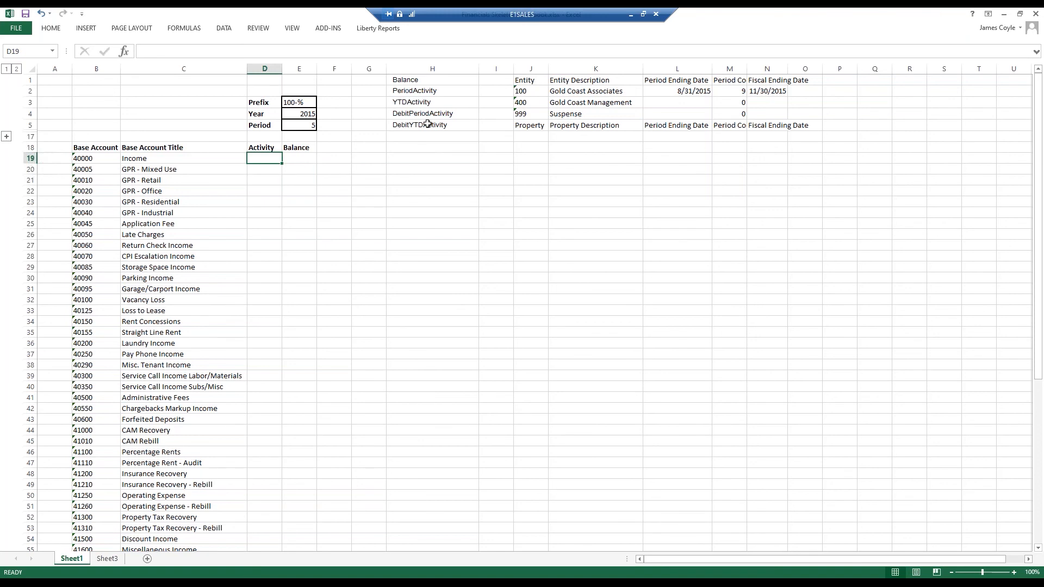
- Expand the grouped rows 6 to 16 and examine the amount types listed in column H
{"action": "left_click", "coordinate": [7, 137]}
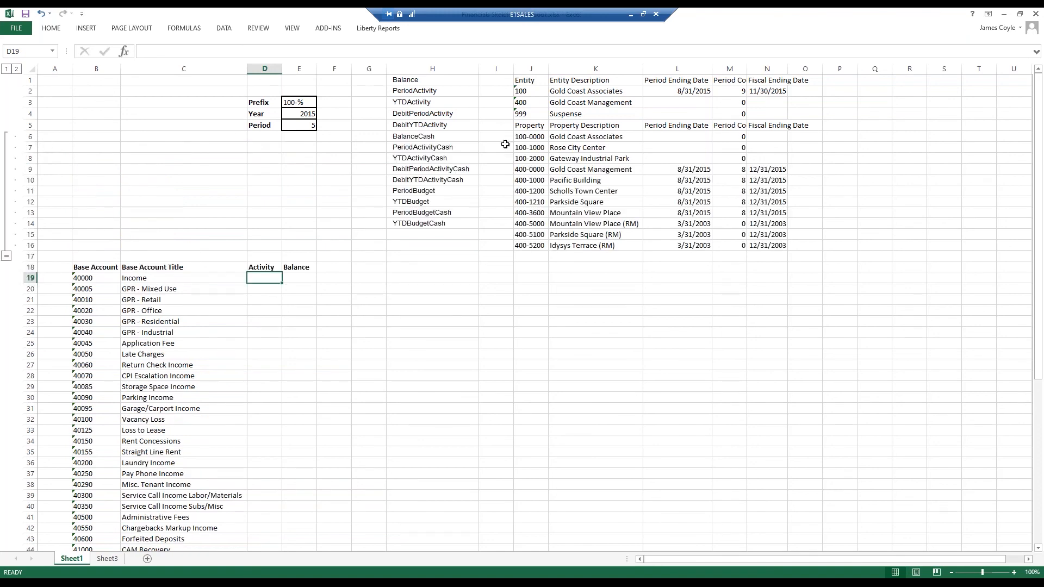
{"action": "left_click", "coordinate": [410, 80]}
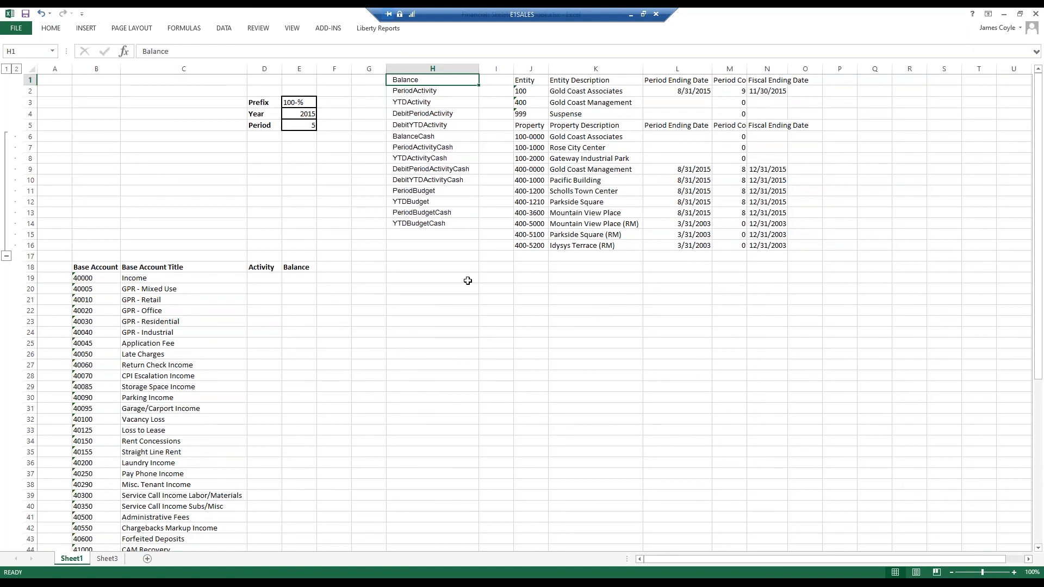
{"action": "left_click", "coordinate": [435, 113]}
{"action": "left_click", "coordinate": [427, 103]}
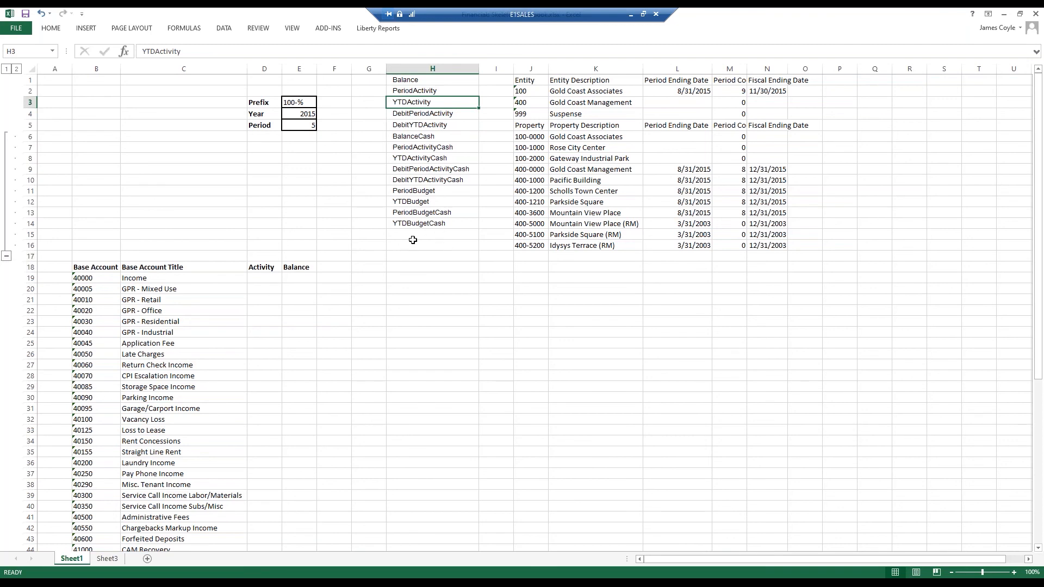
- Insert the Office Connector TSGLAmount function in Activity cell D19
{"action": "left_click", "coordinate": [264, 275]}
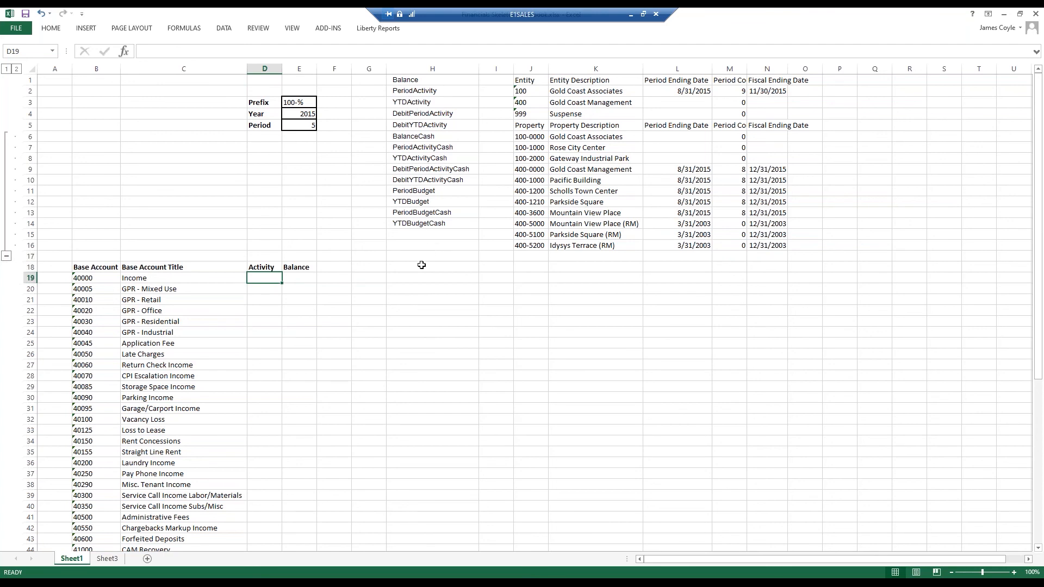
{"action": "left_click", "coordinate": [328, 28]}
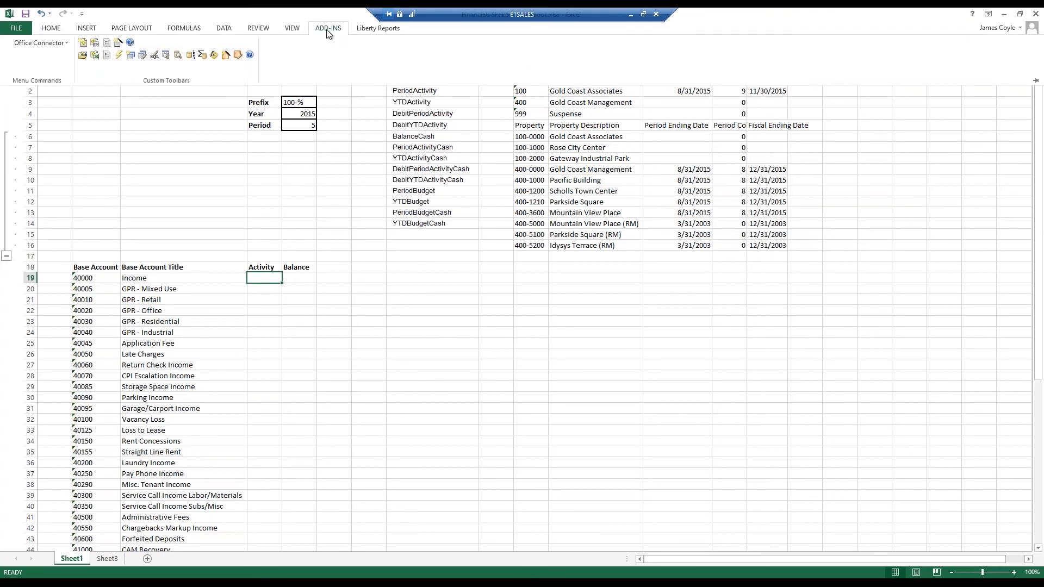
{"action": "left_click", "coordinate": [211, 55]}
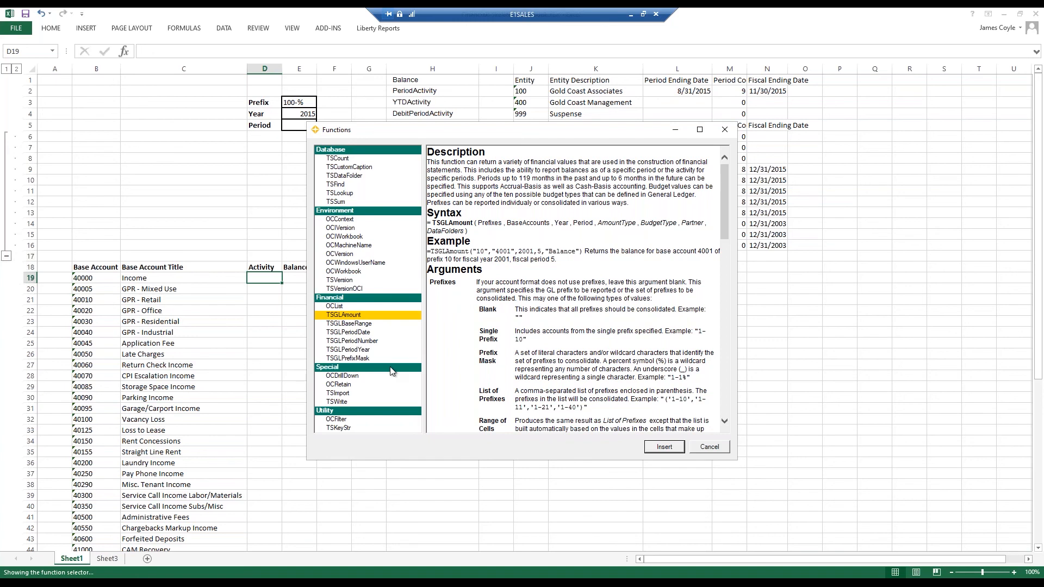
{"action": "left_click", "coordinate": [664, 447]}
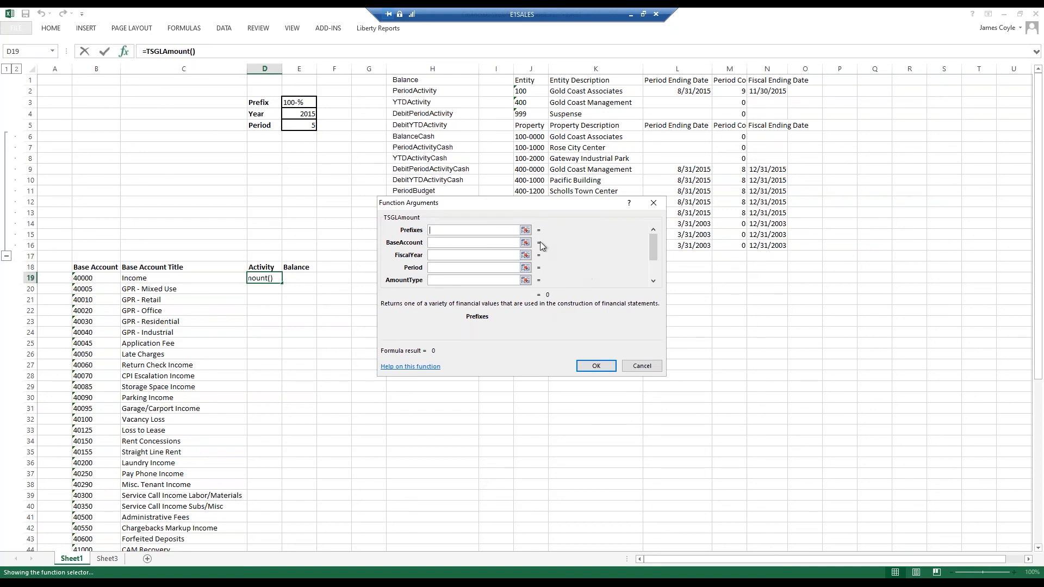
- Set the TSGLAmount Prefixes argument to the Prefix cell E3 and BaseAccount to $b19
{"action": "left_click", "coordinate": [525, 232]}
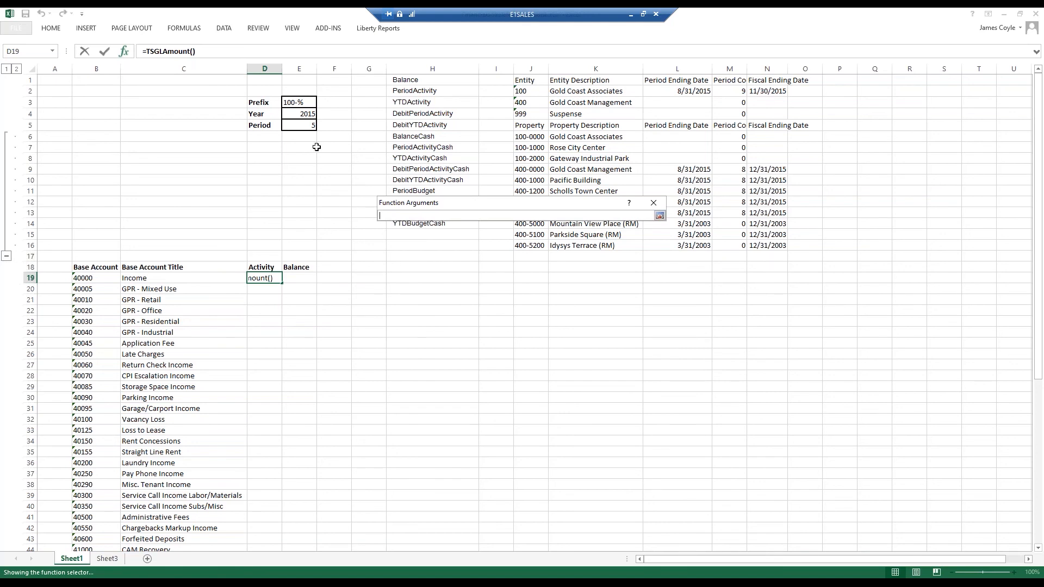
{"action": "left_click", "coordinate": [291, 104]}
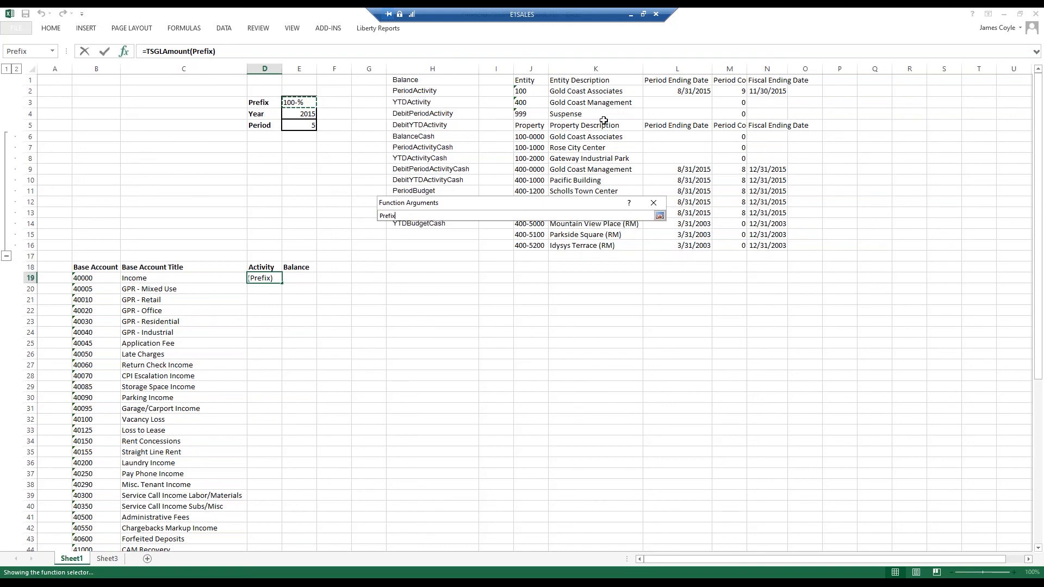
{"action": "key", "text": "Return"}
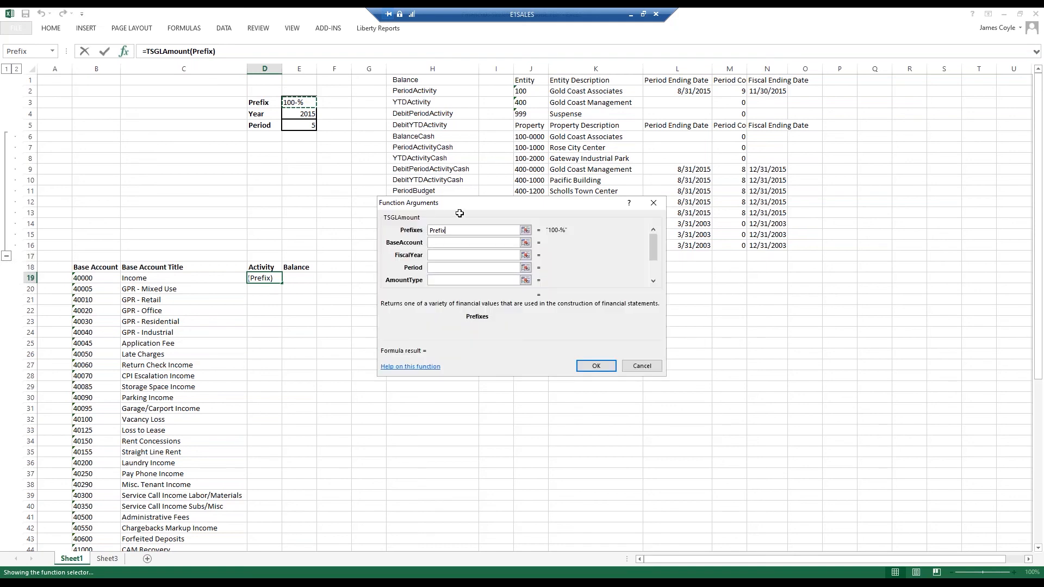
{"action": "left_click", "coordinate": [443, 243]}
{"action": "type", "text": "$b19"}
- Set the FiscalYear argument to the Year cell E4 and the Period argument to the Period cell E5
{"action": "left_click", "coordinate": [455, 256]}
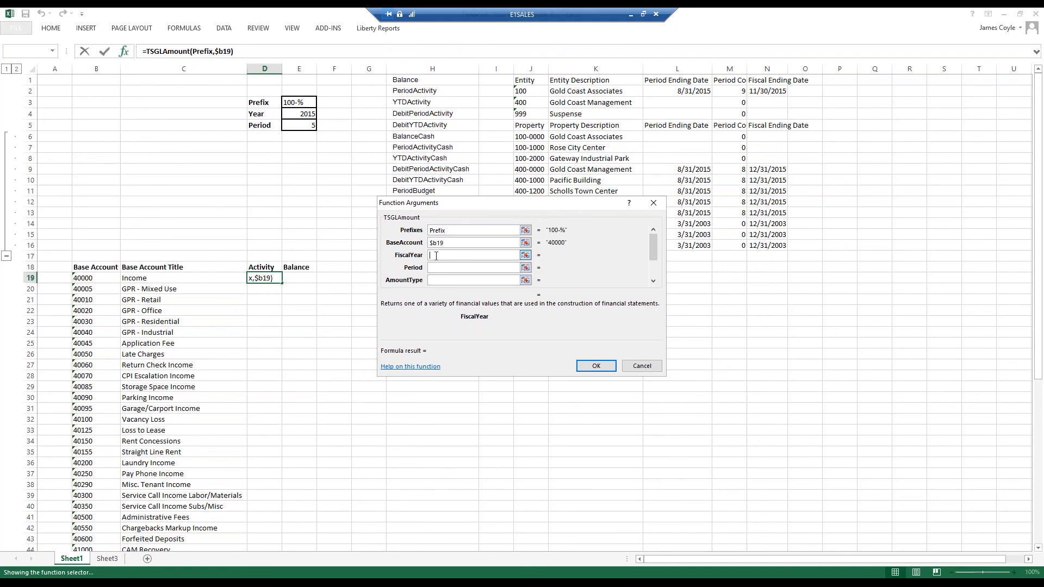
{"action": "left_click", "coordinate": [526, 255]}
{"action": "left_click", "coordinate": [304, 115]}
{"action": "key", "text": "Return"}
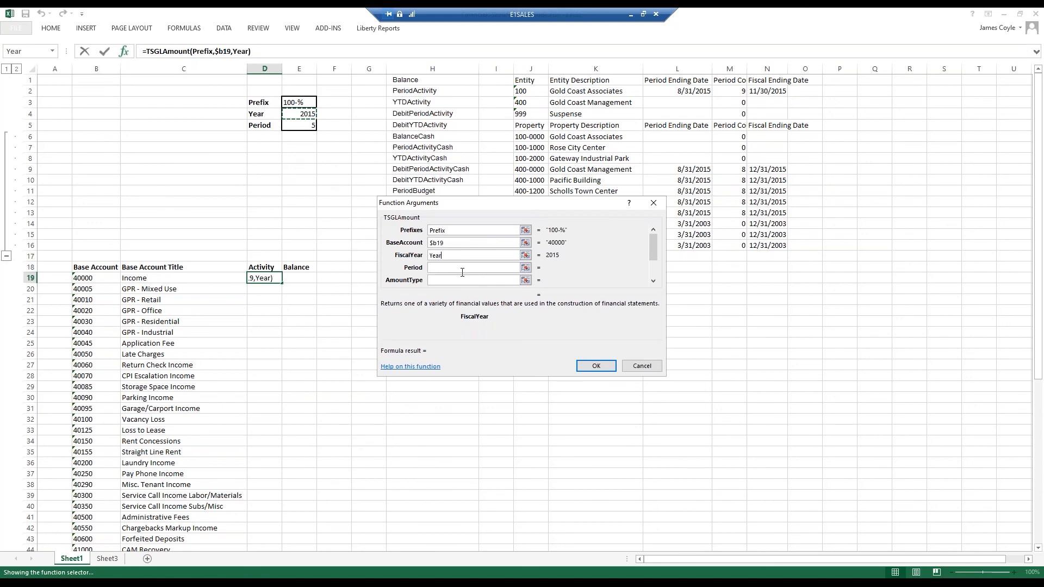
{"action": "left_click", "coordinate": [525, 267]}
{"action": "left_click", "coordinate": [296, 126]}
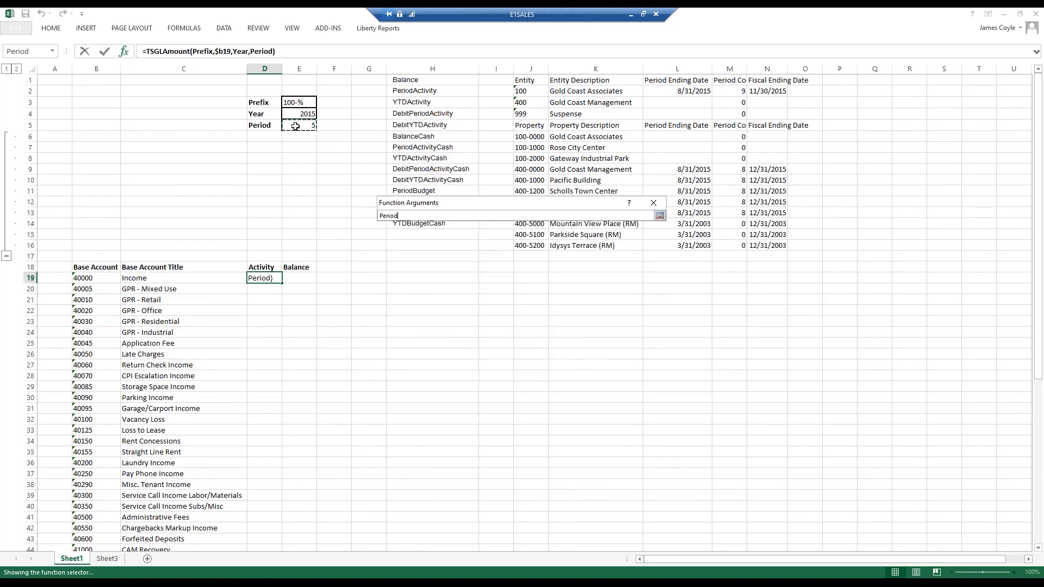
{"action": "key", "text": "Return"}
- Set the AmountType argument to PeriodActivity and complete the TSGLAmount formula in D19
{"action": "left_click", "coordinate": [516, 280]}
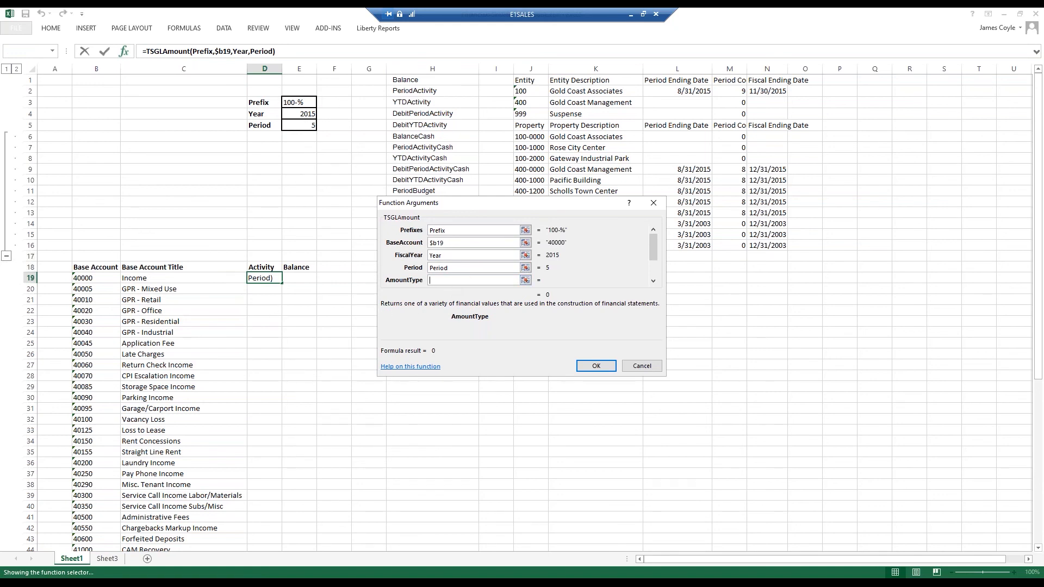
{"action": "type", "text": "PeriodActivity"}
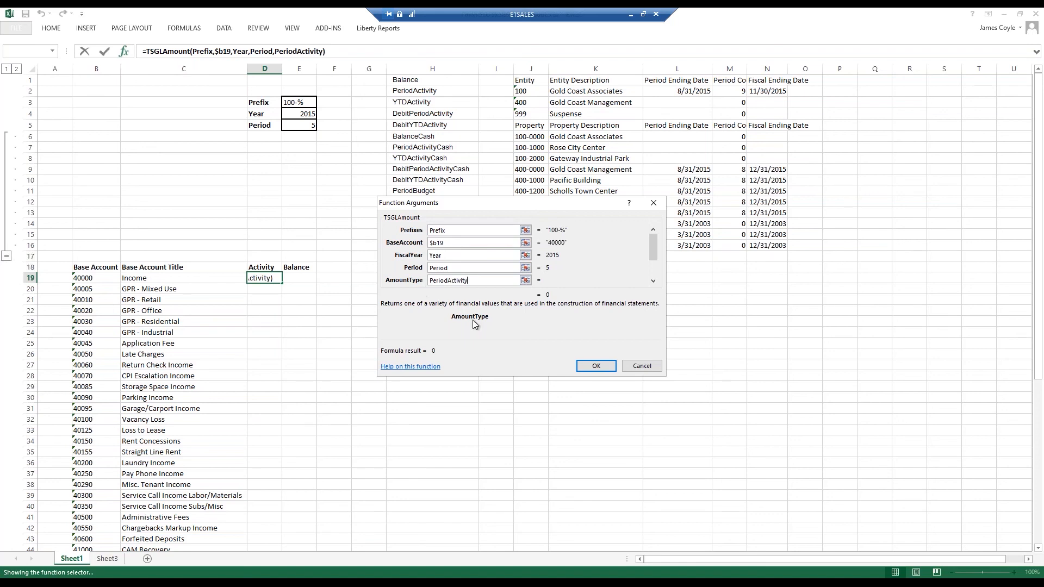
{"action": "left_click", "coordinate": [597, 366]}
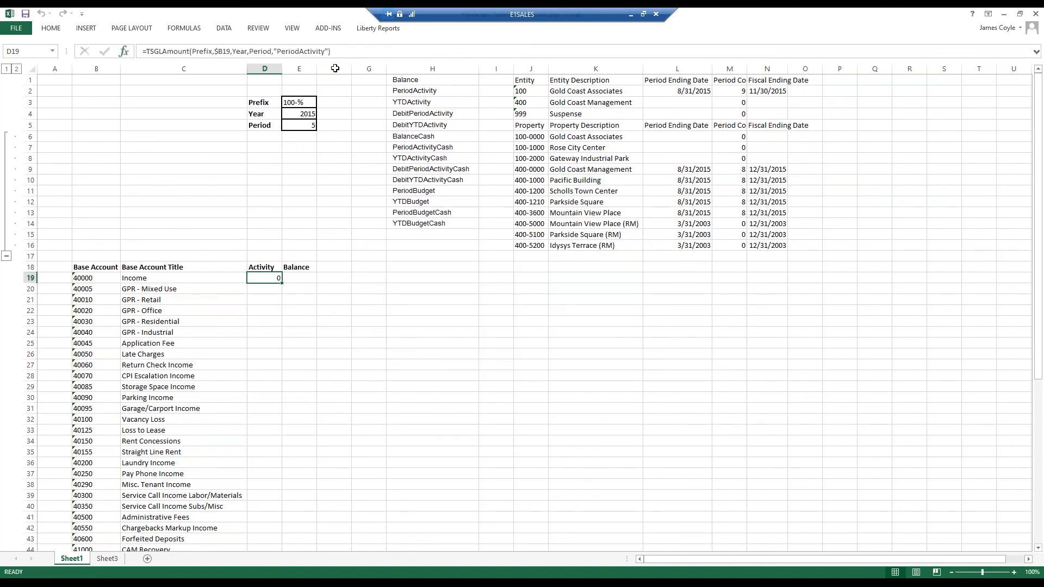
- Check which Sage 300 company and data folder is selected, leaving the selection as it is
{"action": "left_click", "coordinate": [337, 32]}
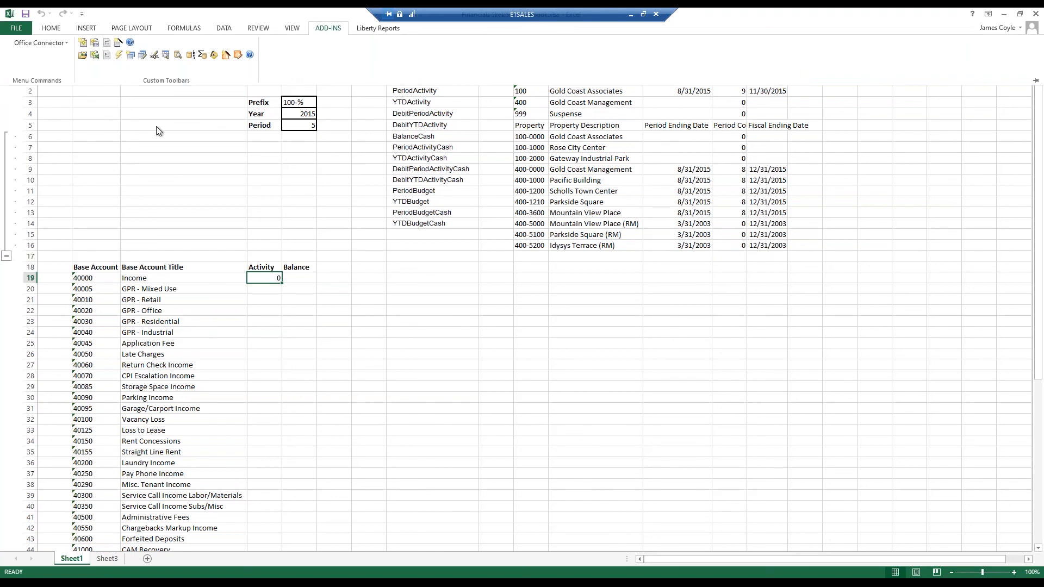
{"action": "left_click", "coordinate": [94, 56]}
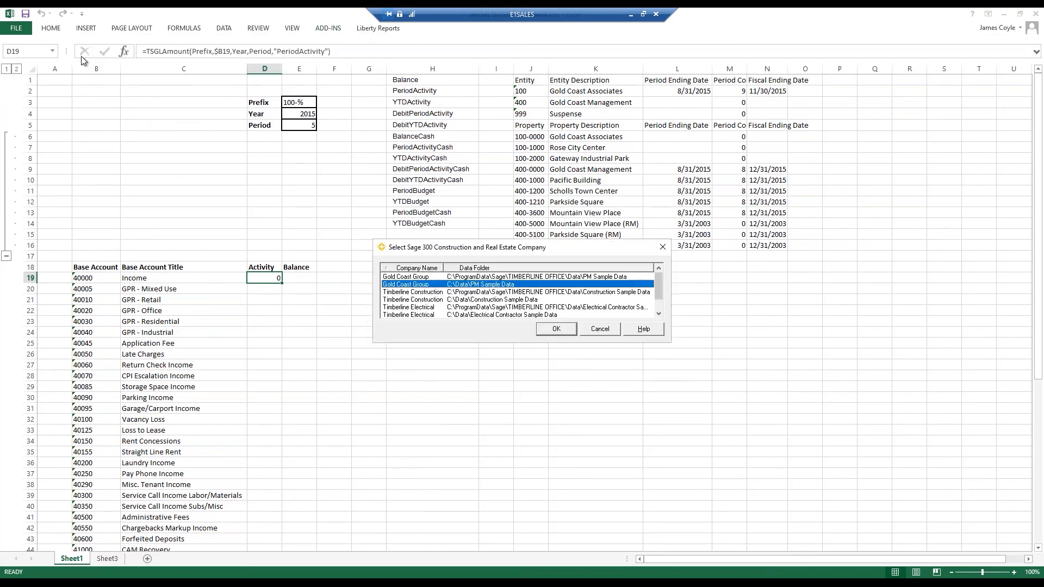
{"action": "left_click", "coordinate": [603, 330]}
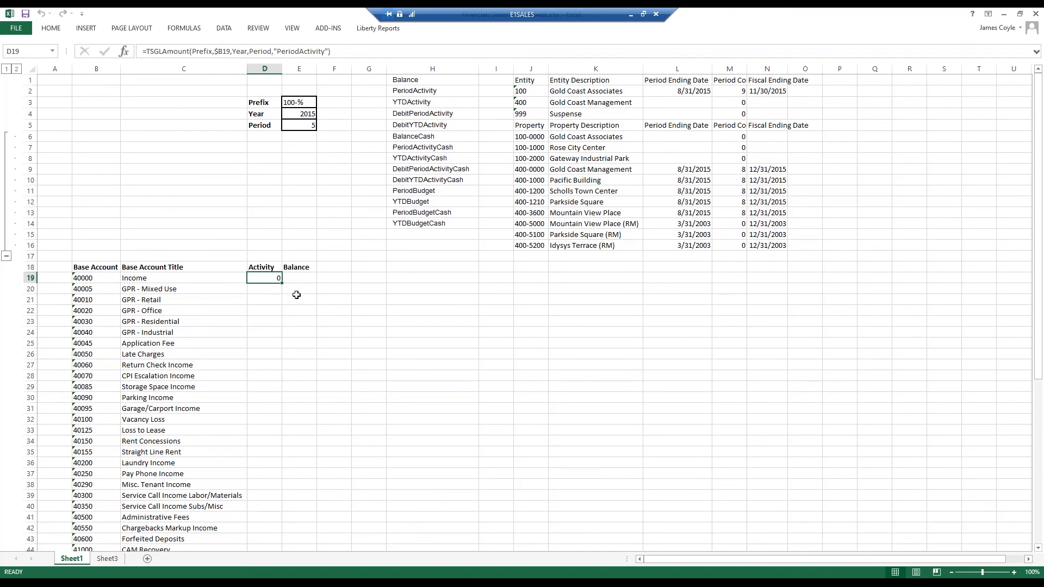
- Fill the TSGLAmount formula from D19 down the Activity column
{"action": "double_click", "coordinate": [282, 283]}
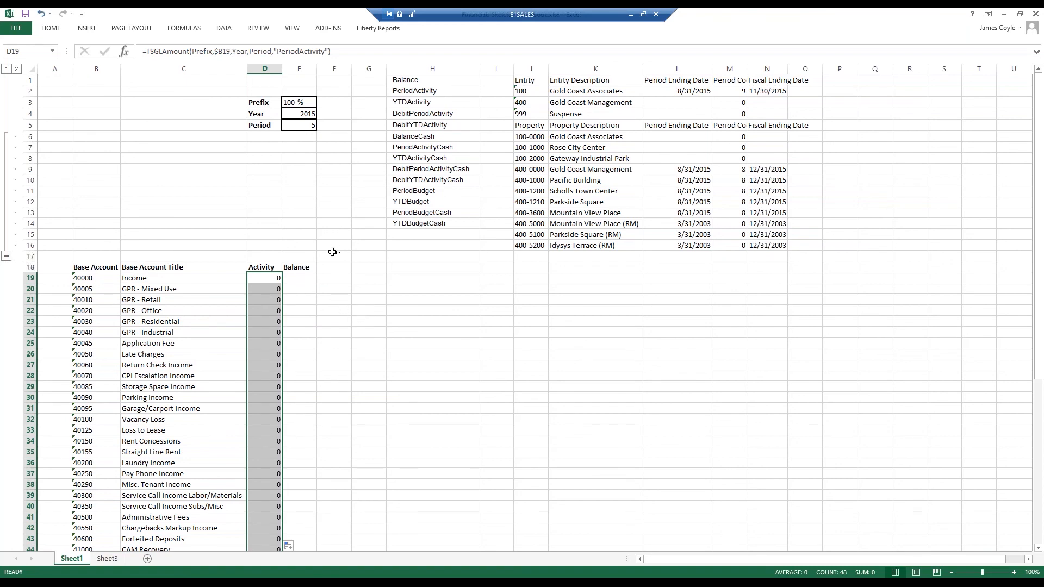
{"action": "left_click", "coordinate": [266, 278]}
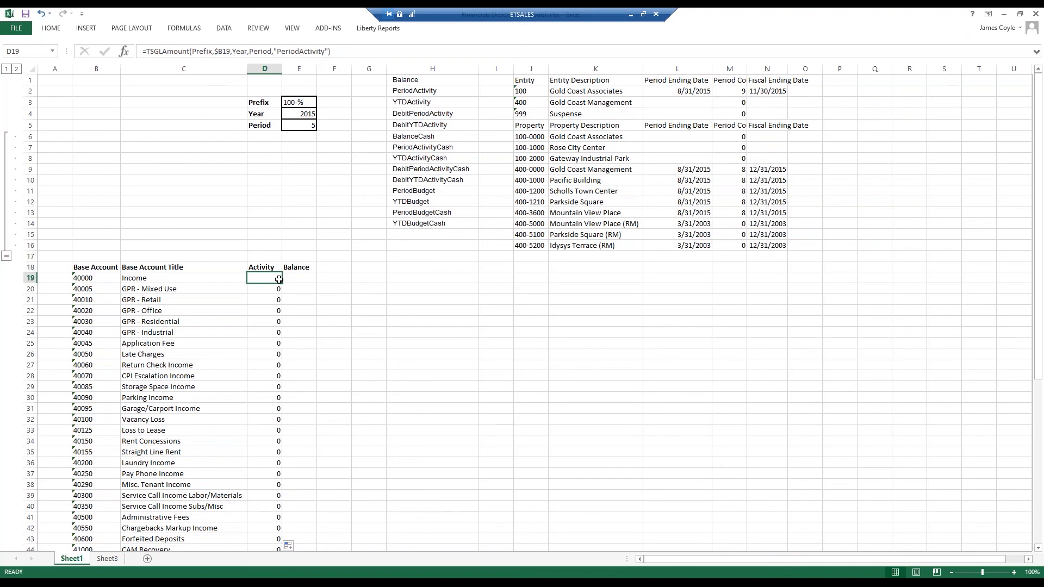
- Set the Period parameter in E5 to 8
{"action": "left_click", "coordinate": [310, 127]}
{"action": "type", "text": "8"}
{"action": "key", "text": "Return"}
{"action": "mouse_move", "coordinate": [1038, 215]}
{"action": "left_mouse_down"}
{"action": "mouse_move", "coordinate": [1043, 341]}
{"action": "mouse_move", "coordinate": [1039, 213]}
{"action": "left_mouse_up"}
- Clear the formula from D19, the first Activity cell, and leave that cell selected
{"action": "key", "text": "BackSpace"}
{"action": "left_click", "coordinate": [340, 364]}
{"action": "left_click", "coordinate": [273, 281]}
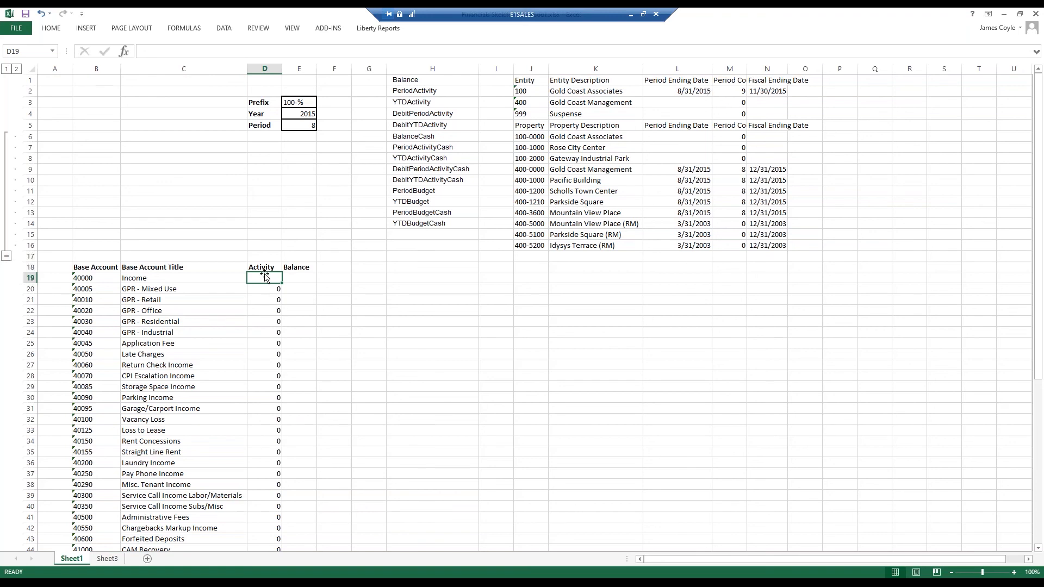
{"action": "left_click", "coordinate": [305, 126]}
{"action": "left_click", "coordinate": [308, 116]}
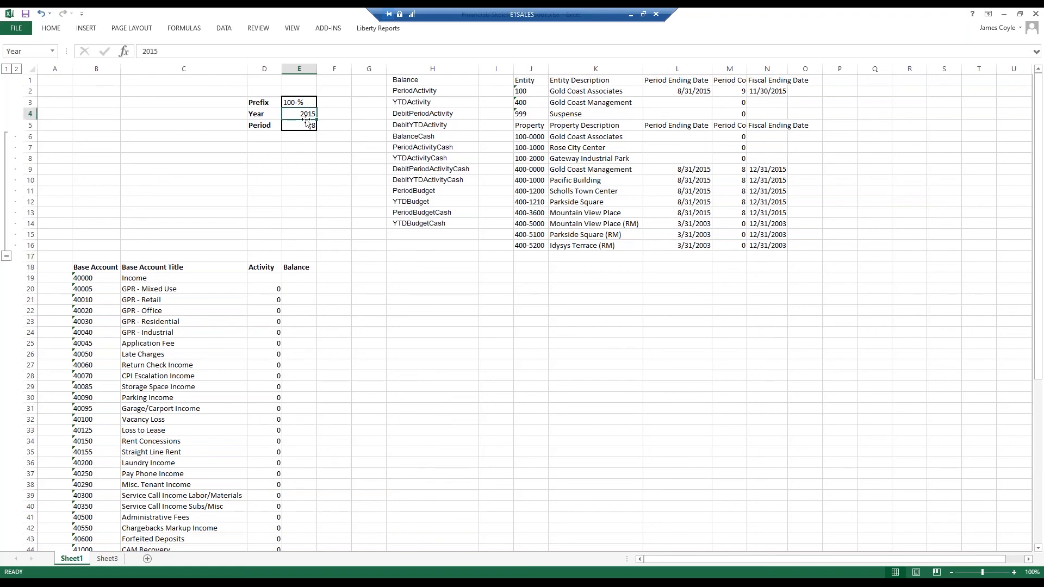
{"action": "left_click", "coordinate": [270, 278]}
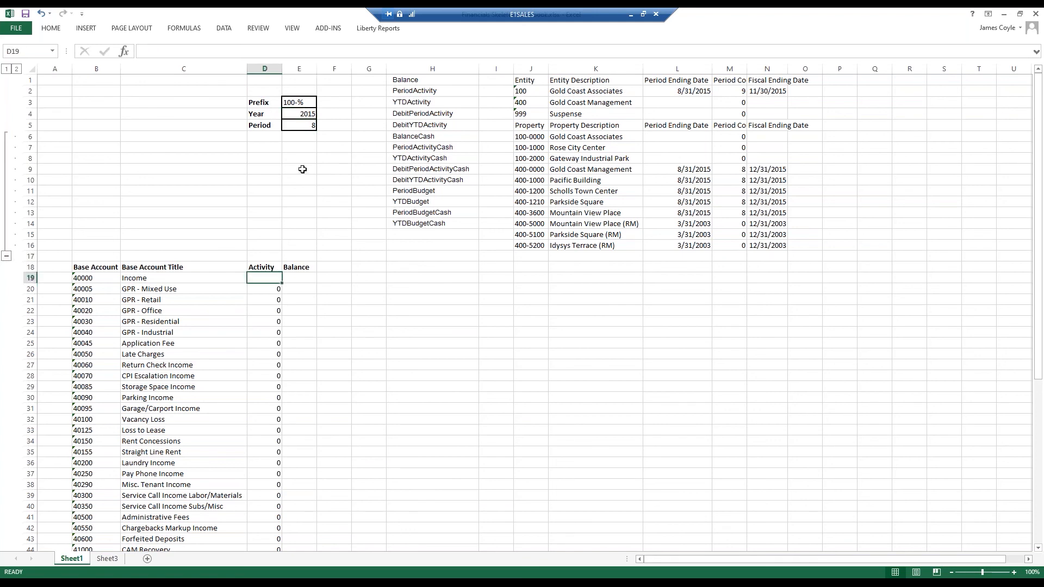
- Insert the TSGLAmount function in D19 with Prefixes set to the Prefix cell E3 and BaseAccount to $b19
{"action": "left_click", "coordinate": [331, 28]}
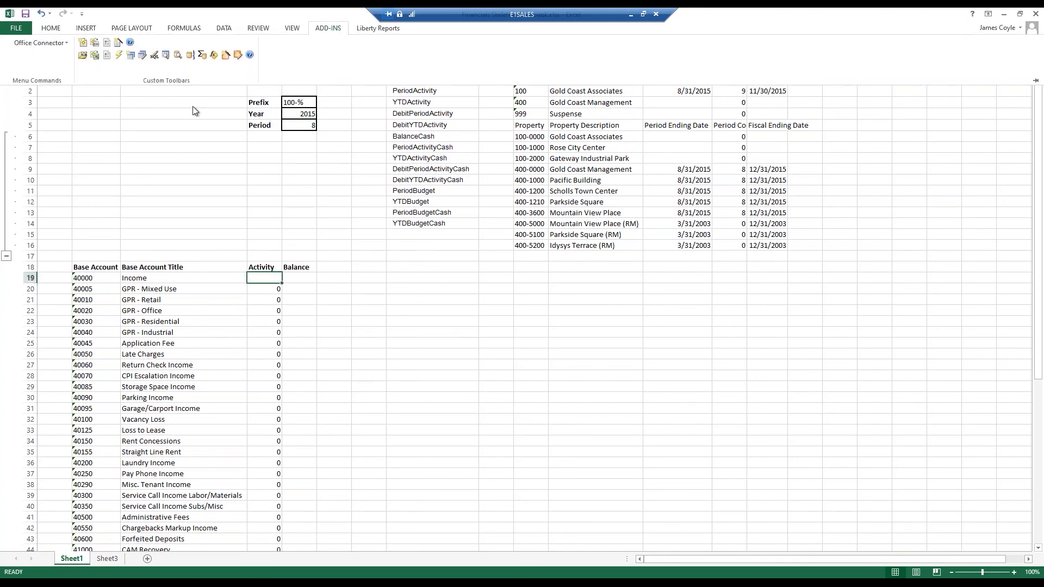
{"action": "left_click", "coordinate": [214, 54]}
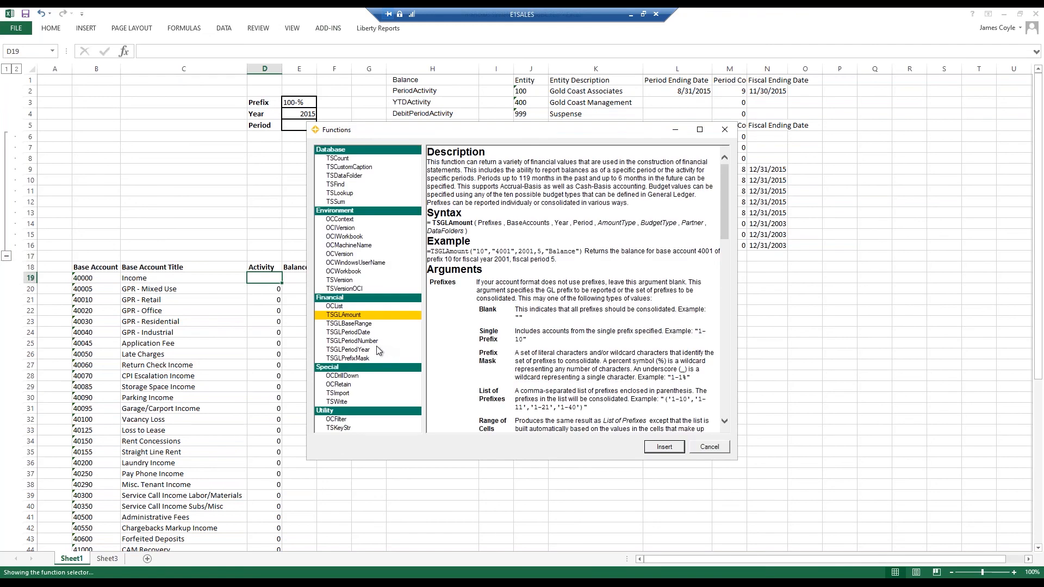
{"action": "left_click", "coordinate": [674, 448]}
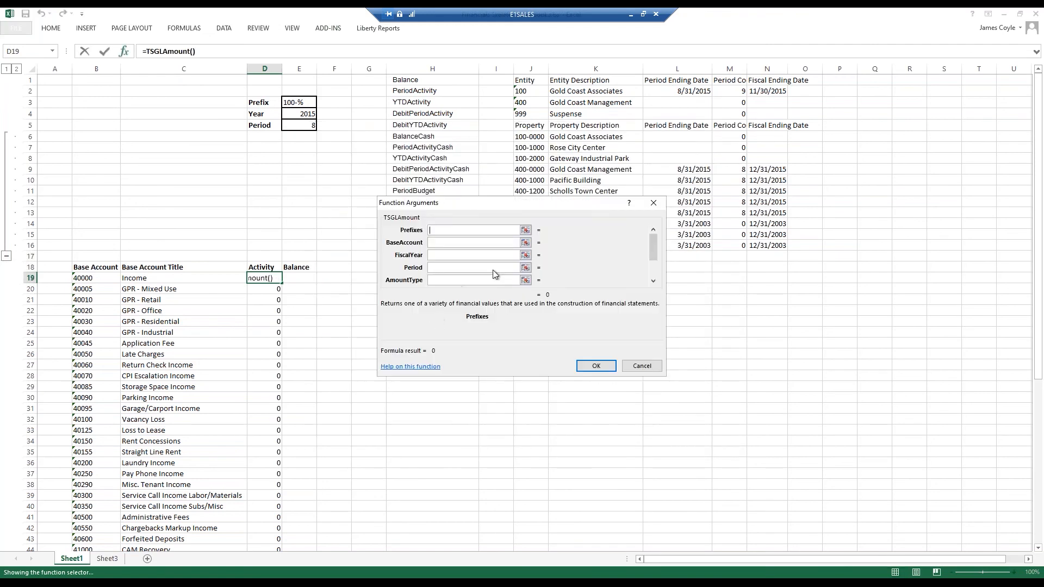
{"action": "left_click", "coordinate": [526, 231]}
{"action": "left_click", "coordinate": [292, 103]}
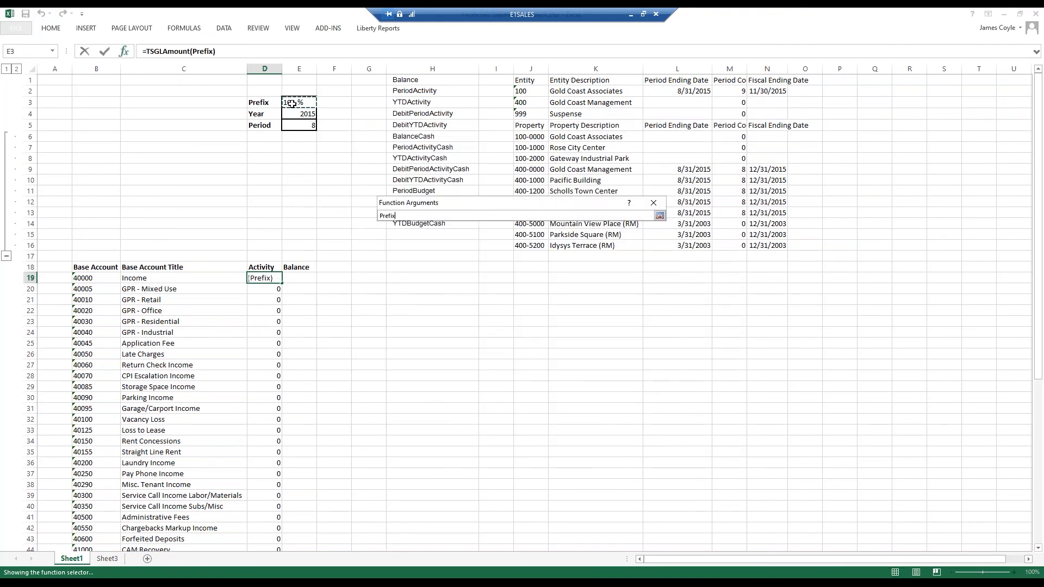
{"action": "key", "text": "Return"}
{"action": "left_click", "coordinate": [436, 242]}
{"action": "type", "text": "$"}
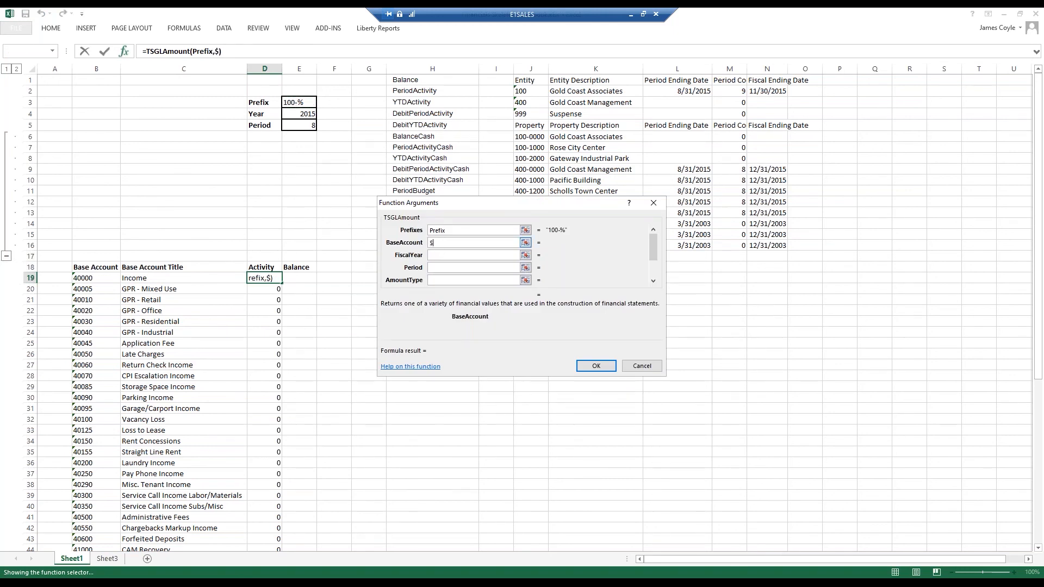
{"action": "type", "text": "b19"}
- Point the function's FiscalYear argument to the Year cell E4 and its Period argument to the Period cell E5
{"action": "left_click", "coordinate": [441, 254]}
{"action": "left_click", "coordinate": [441, 255]}
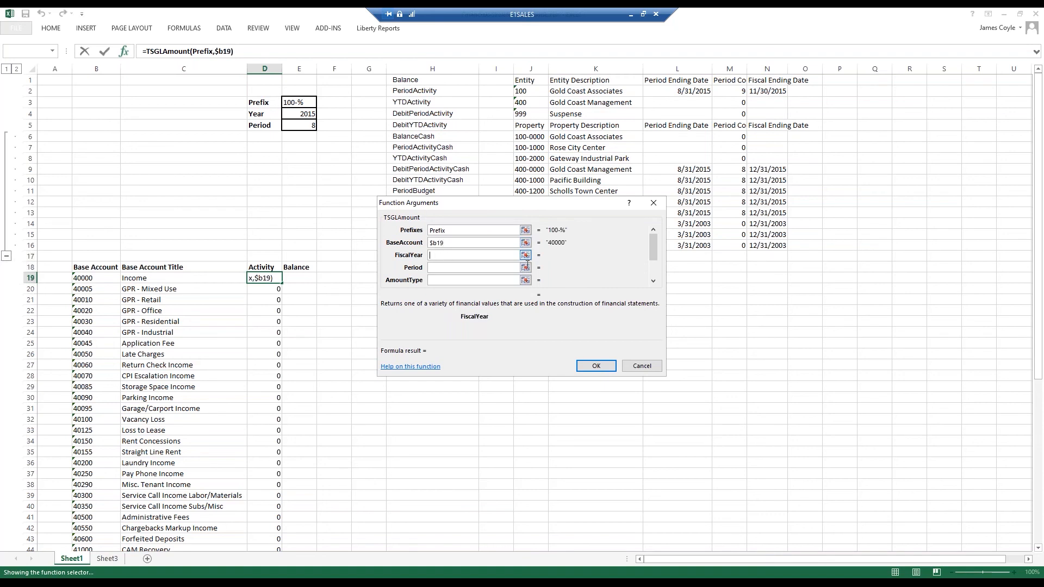
{"action": "left_click", "coordinate": [525, 255]}
{"action": "left_click", "coordinate": [295, 115]}
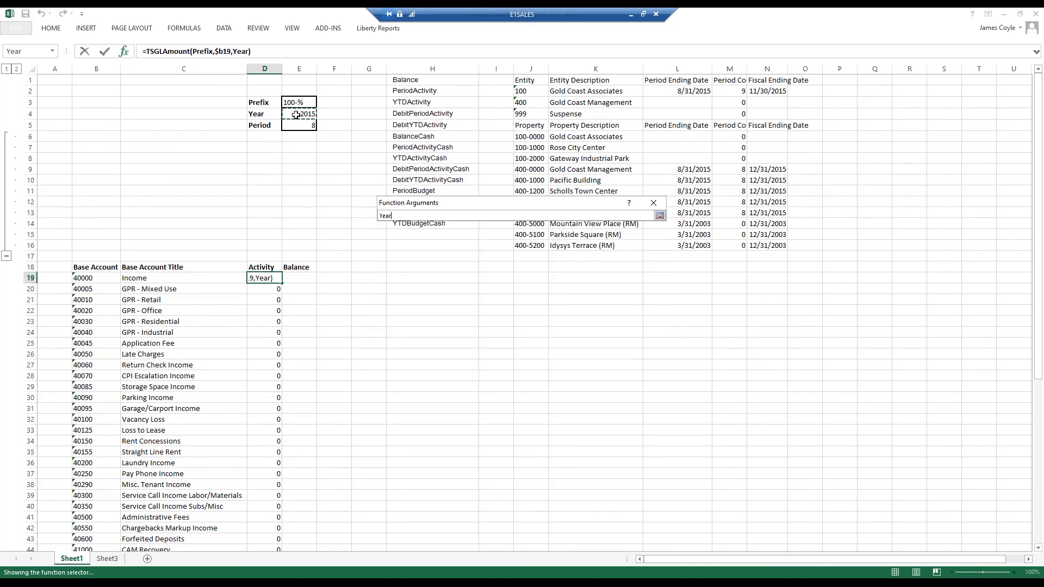
{"action": "key", "text": "Return"}
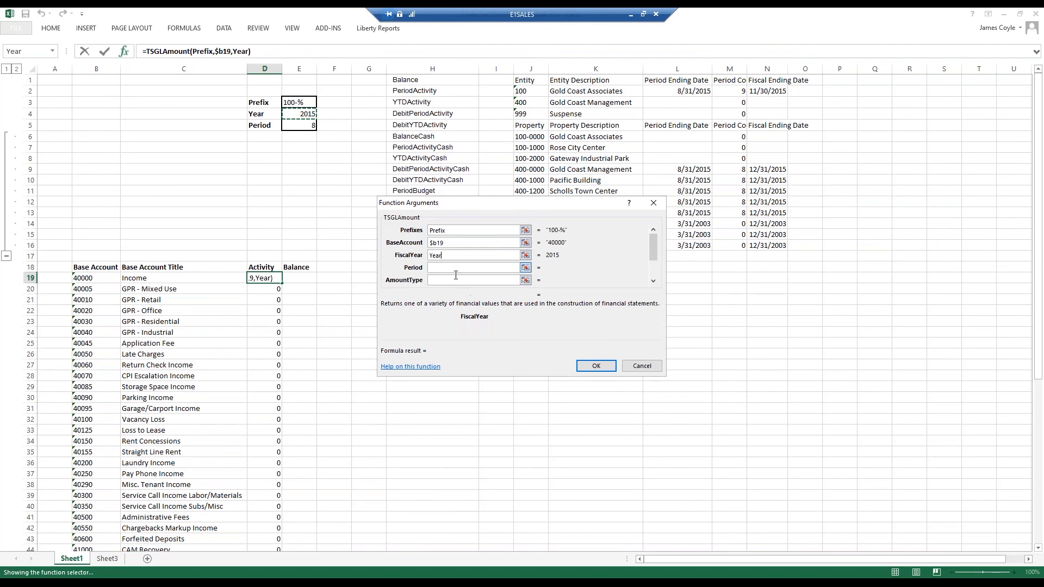
{"action": "left_click", "coordinate": [523, 269]}
{"action": "left_click", "coordinate": [525, 268]}
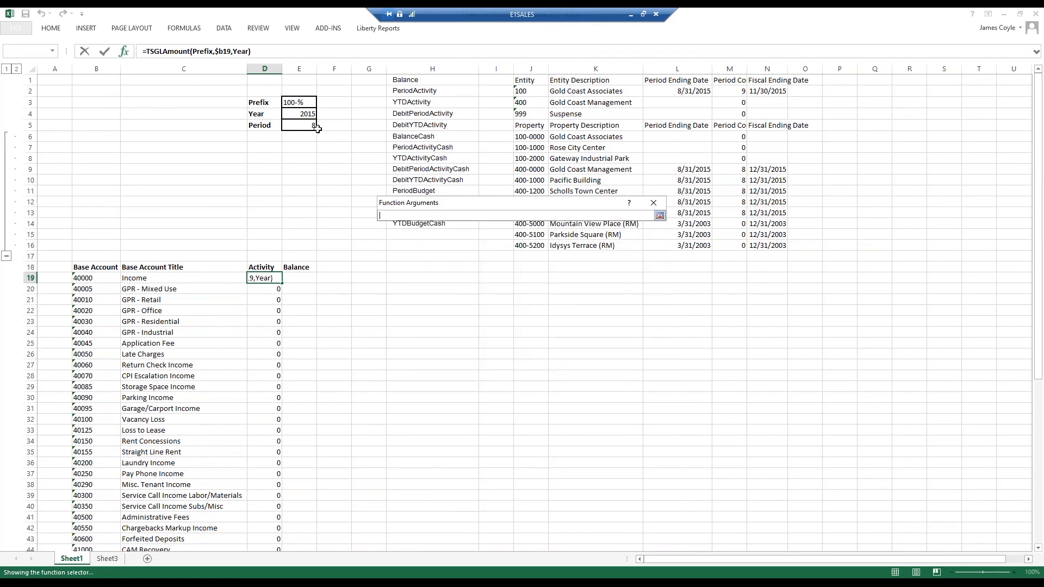
{"action": "left_click", "coordinate": [304, 126]}
{"action": "key", "text": "Return"}
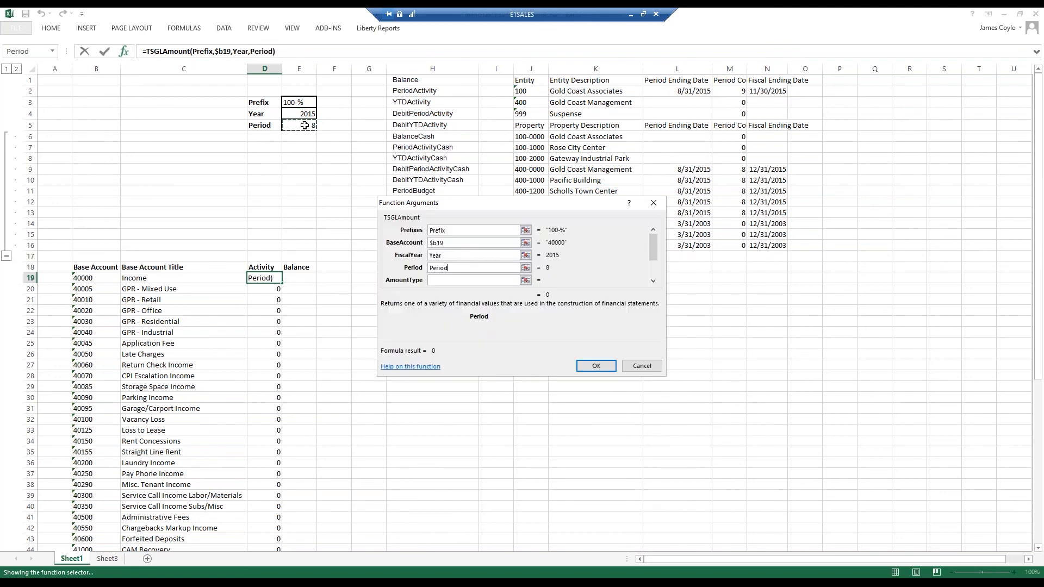
- Set AmountType to PeriodActivity, complete the D19 formula and fill it down the whole Activity column
{"action": "left_click", "coordinate": [445, 279]}
{"action": "type", "text": "PeriodActivity"}
{"action": "key", "text": "Tab"}
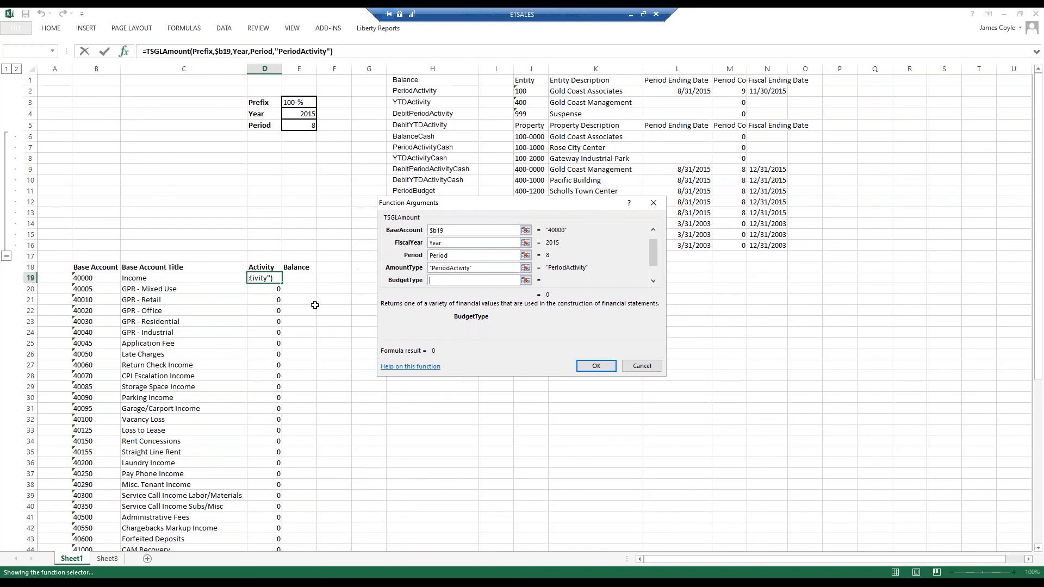
{"action": "left_click", "coordinate": [596, 365]}
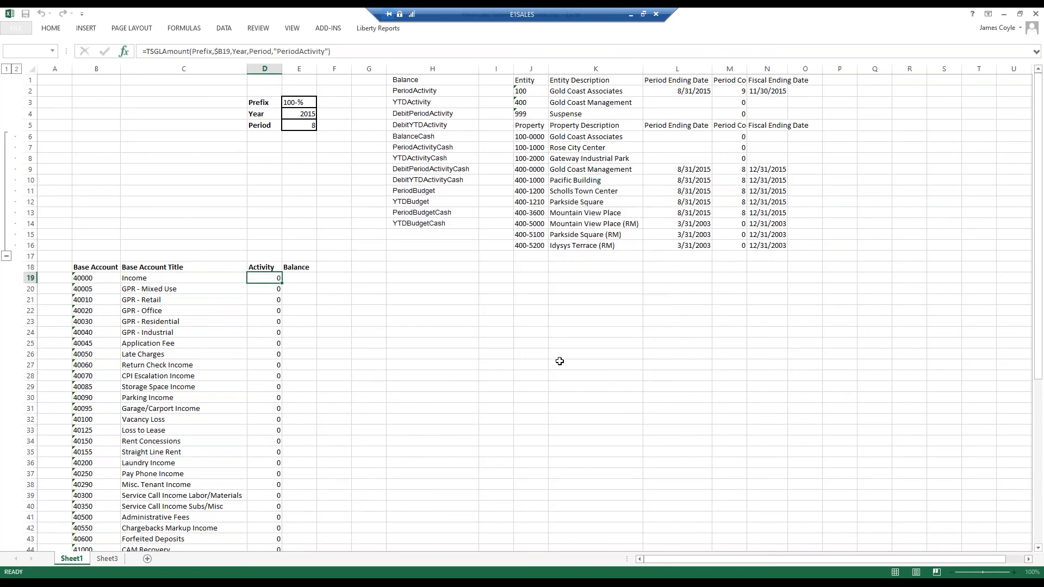
{"action": "double_click", "coordinate": [282, 284]}
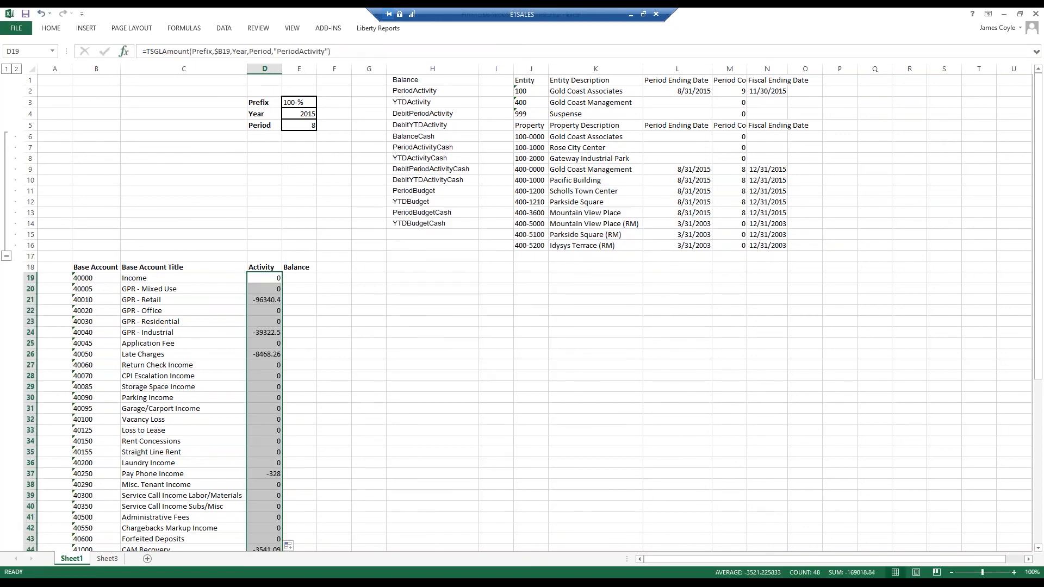
{"action": "left_click", "coordinate": [333, 323]}
- Copy the Activity formula from D19 into E19 under the Balance heading
{"action": "left_click", "coordinate": [272, 278]}
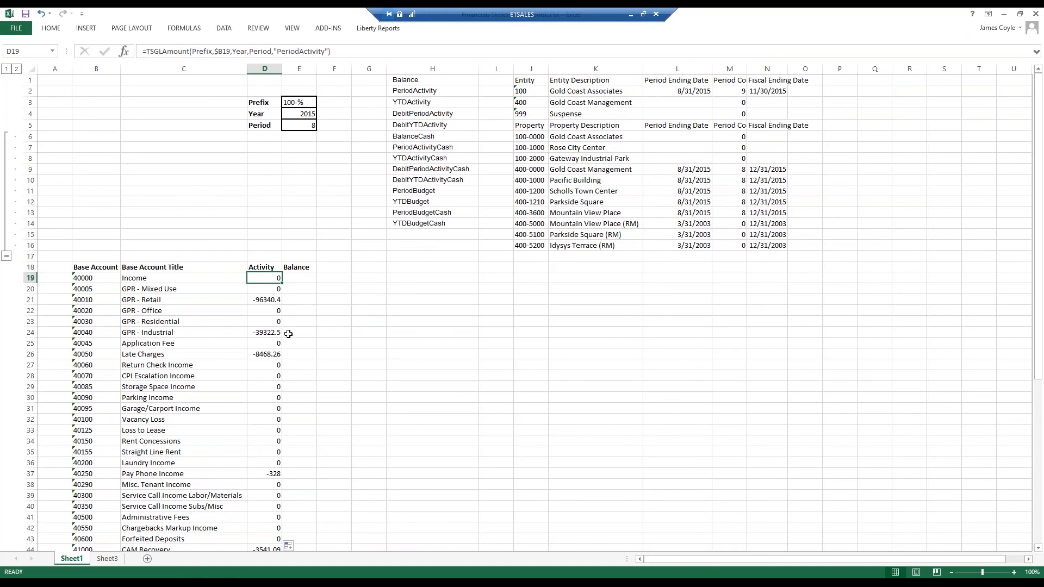
{"action": "left_click_drag", "start_coordinate": [282, 283], "coordinate": [320, 287]}
{"action": "left_click", "coordinate": [299, 281]}
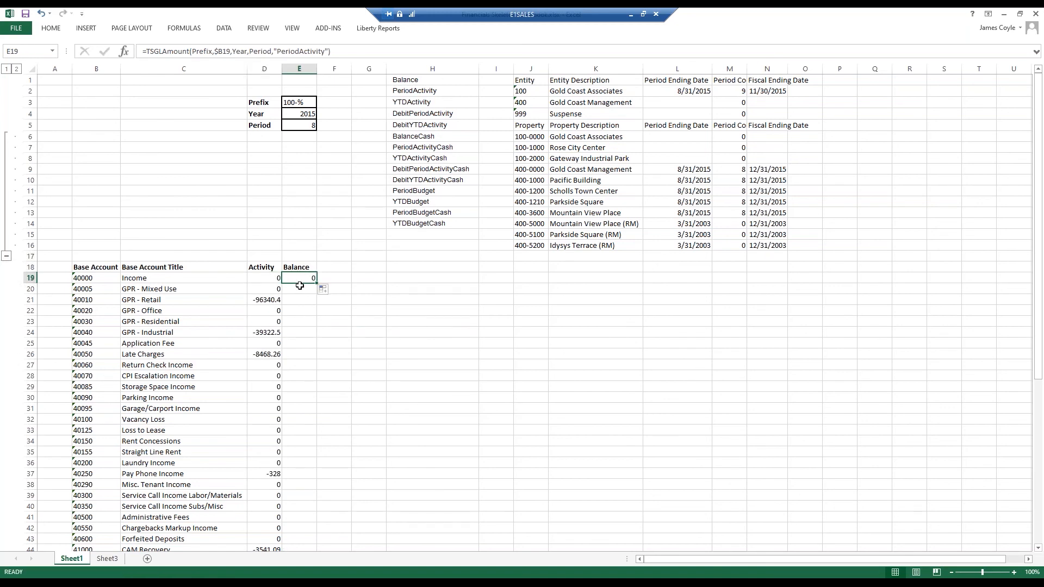
- Change the amount type in the E19 formula to "Balance" and fill the formula down the Balance column
{"action": "left_click", "coordinate": [325, 51]}
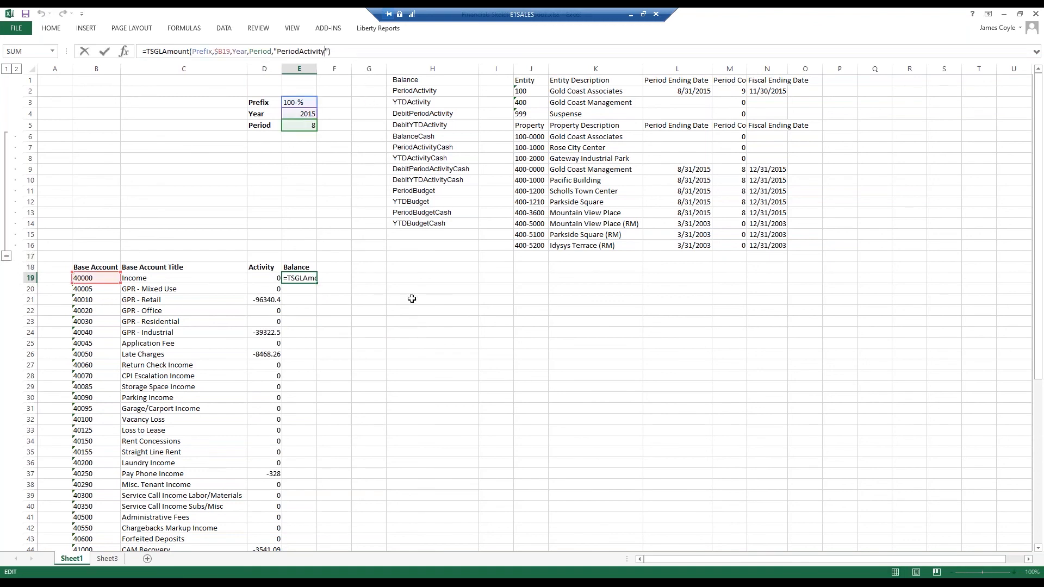
{"action": "key", "text": "BackSpace"}
{"action": "key", "text": "BackSpace"}
{"action": "key", "text": "BackSpace"}
{"action": "key", "text": "BackSpace"}
{"action": "key", "text": "BackSpace"}
{"action": "key", "text": "BackSpace"}
{"action": "key", "text": "BackSpace"}
{"action": "key", "text": "BackSpace"}
{"action": "key", "text": "BackSpace"}
{"action": "key", "text": "BackSpace"}
{"action": "key", "text": "BackSpace"}
{"action": "key", "text": "BackSpace"}
{"action": "key", "text": "BackSpace"}
{"action": "key", "text": "BackSpace"}
{"action": "type", "text": "Balance"}
{"action": "key", "text": "Return"}
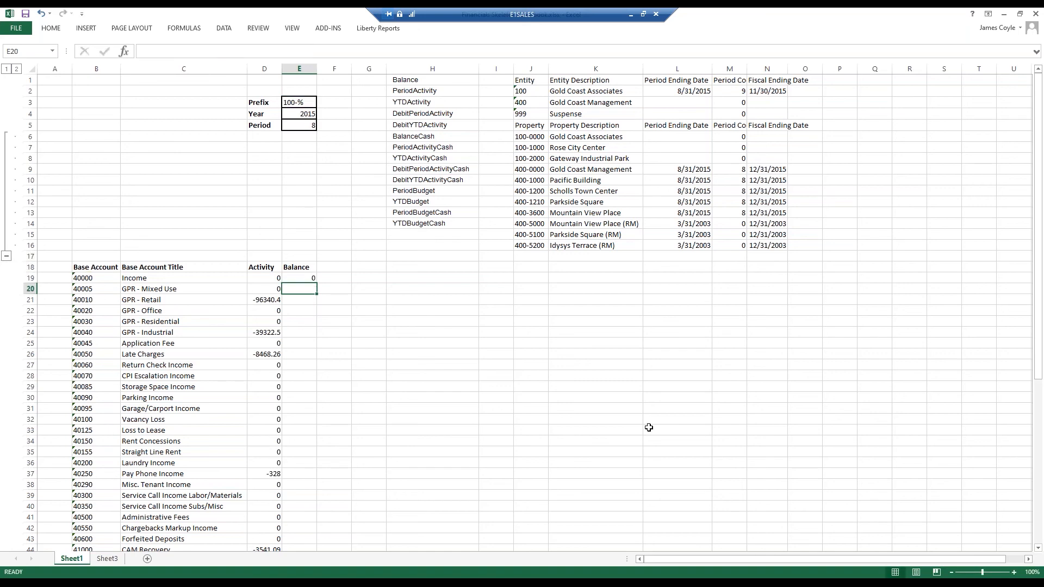
{"action": "left_click", "coordinate": [300, 278]}
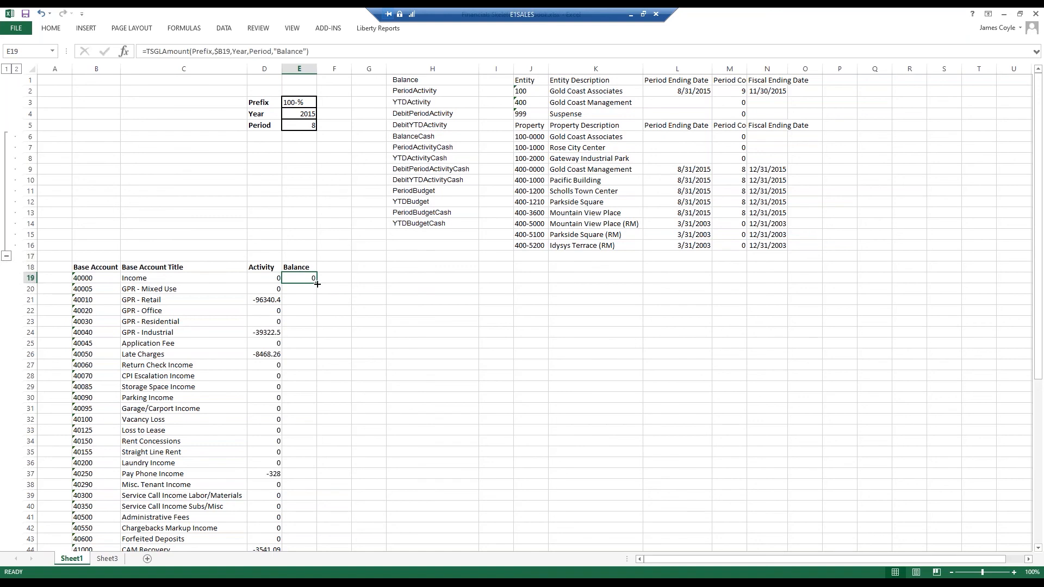
{"action": "double_click", "coordinate": [317, 283]}
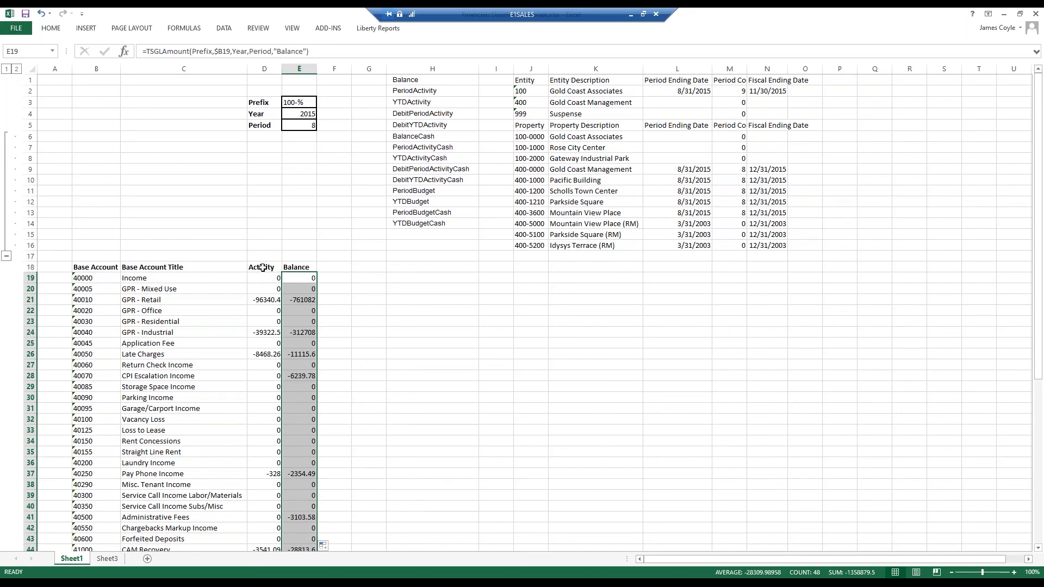
- Copy the Activity and Balance headings with their first-row formulas, D18:E19, to a second column pair starting at F18
{"action": "left_click_drag", "start_coordinate": [263, 268], "coordinate": [296, 271]}
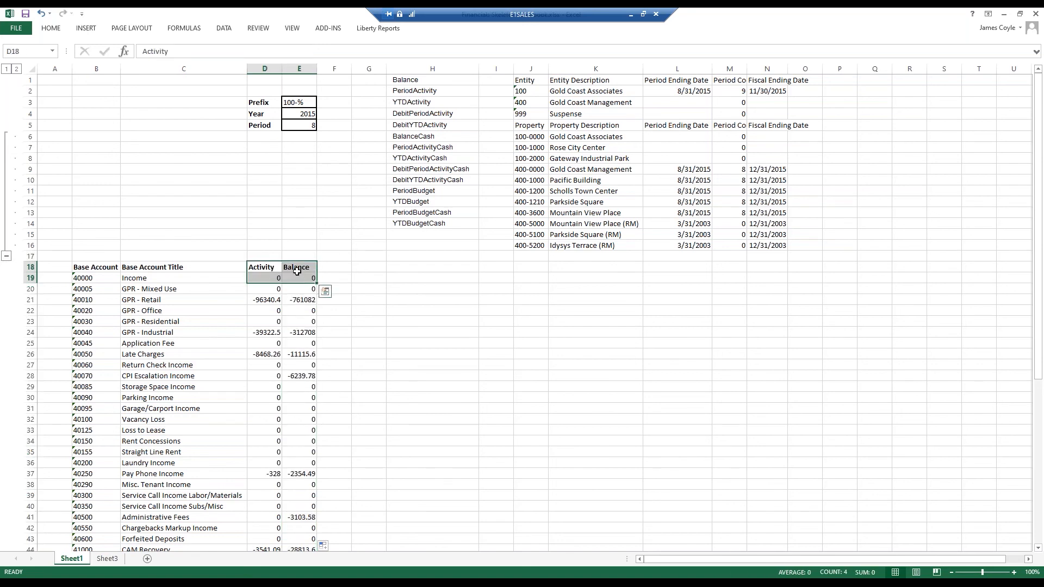
{"action": "key", "text": "ctrl+c"}
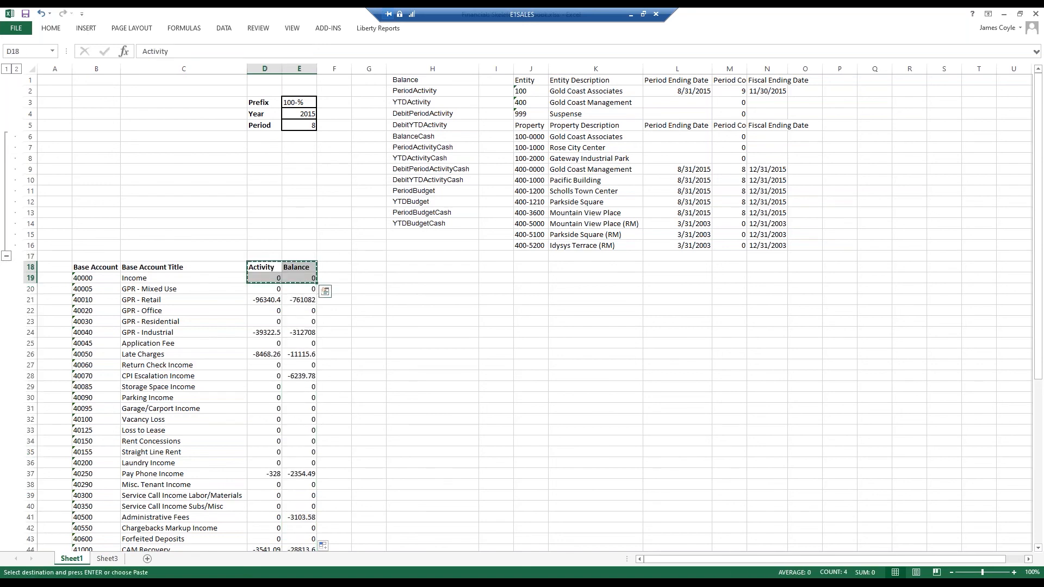
{"action": "left_click", "coordinate": [335, 278]}
{"action": "key", "text": "ctrl+v"}
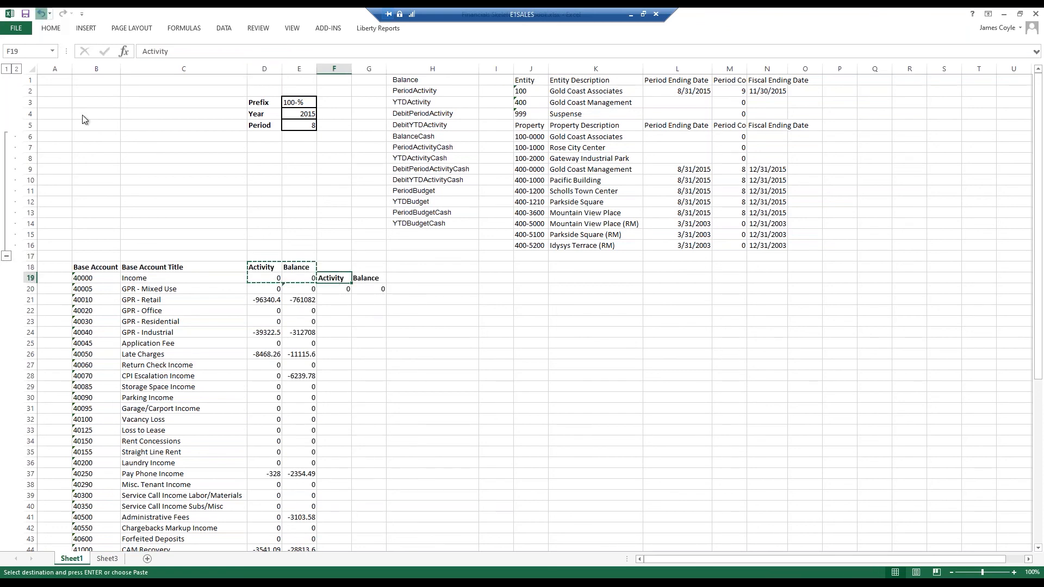
{"action": "left_click", "coordinate": [41, 13]}
{"action": "left_click", "coordinate": [335, 265]}
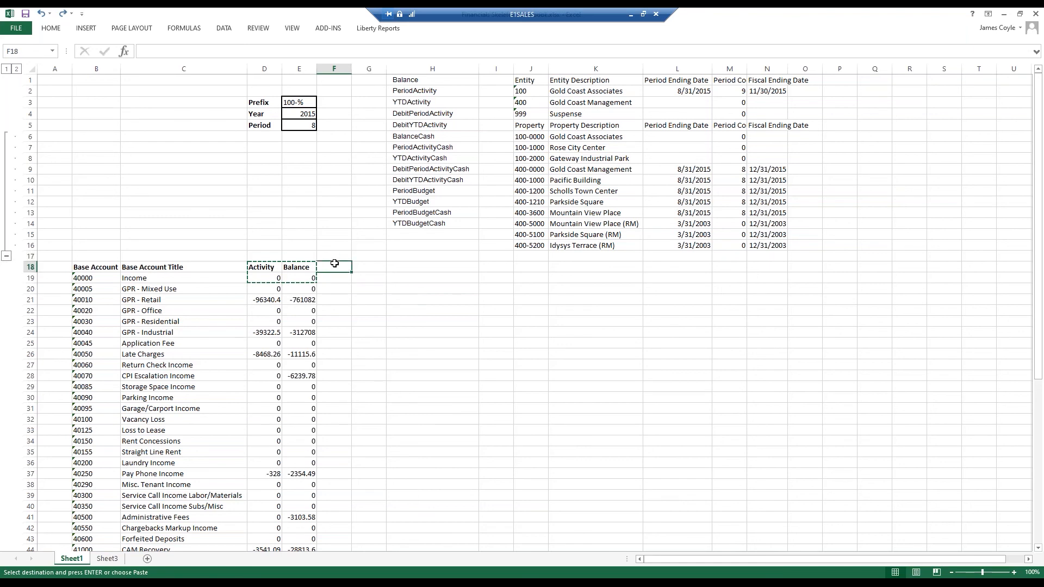
{"action": "key", "text": "ctrl+v"}
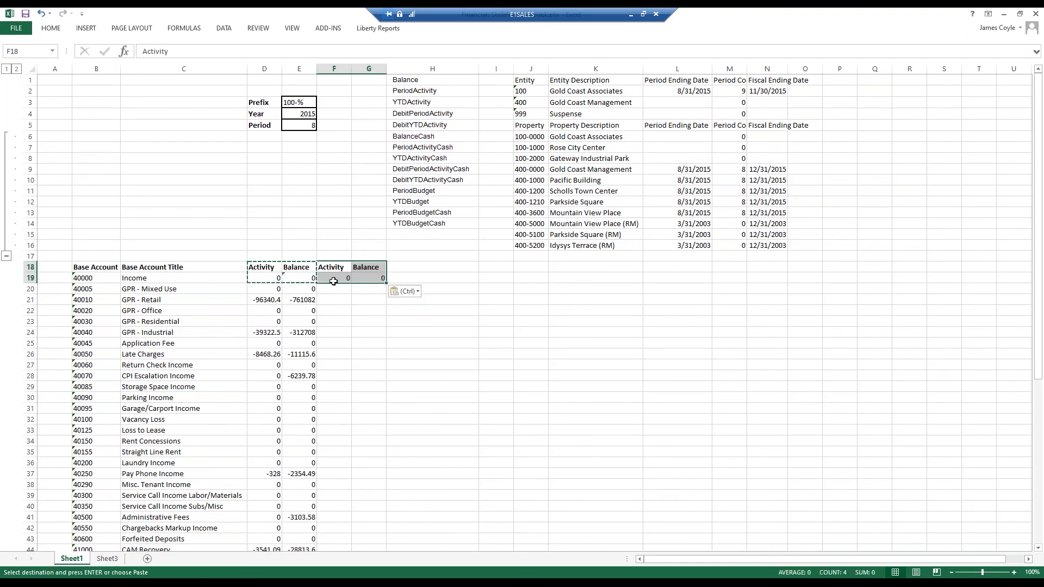
- Enter the second column pair's prefix 100-%, year 2015 and period 7 in F15, F16 and F17
{"action": "left_click", "coordinate": [333, 234]}
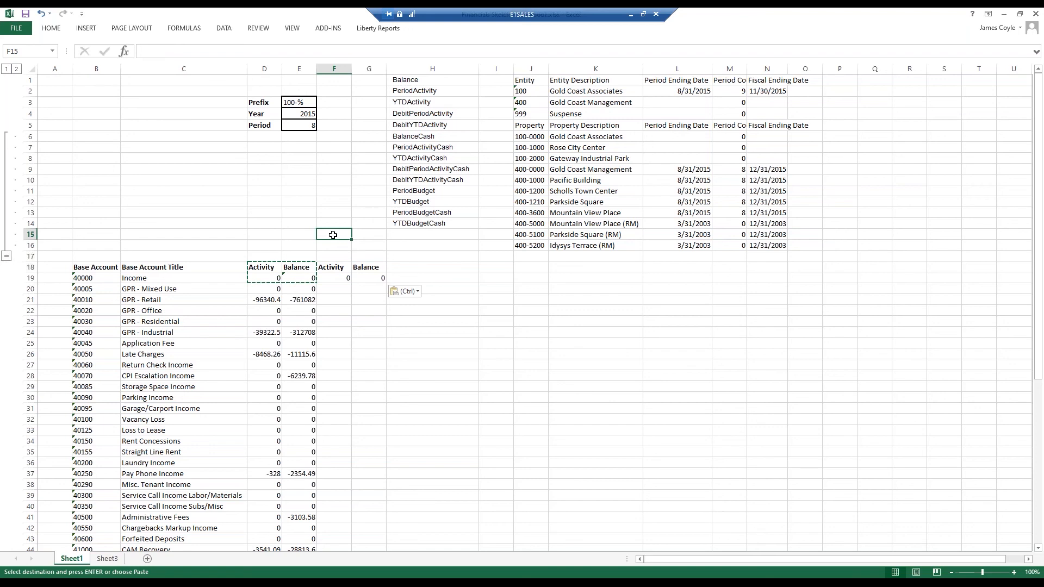
{"action": "type", "text": "100"}
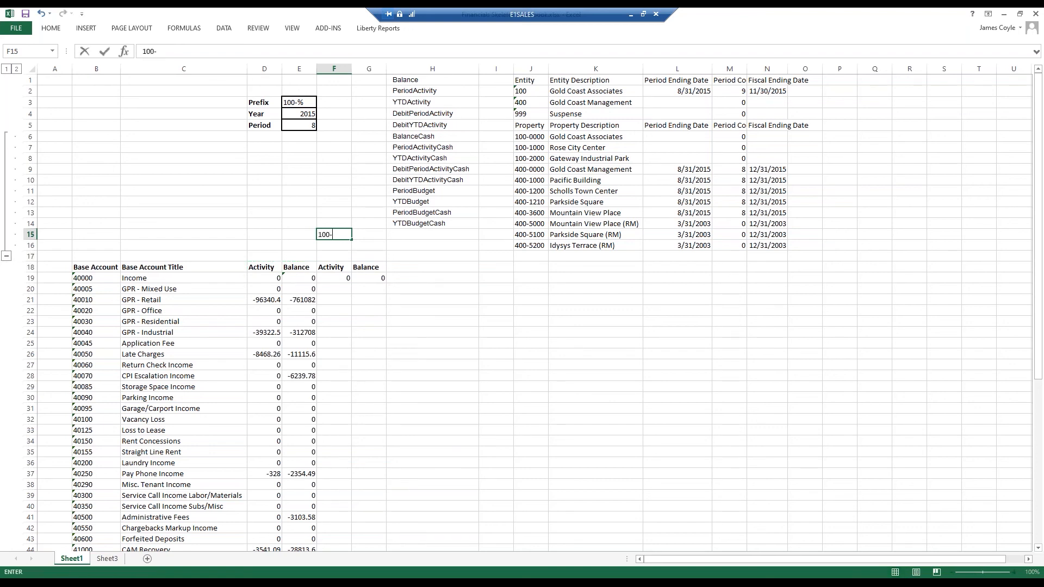
{"action": "type", "text": "-&"}
{"action": "key", "text": "BackSpace"}
{"action": "type", "text": "%"}
{"action": "key", "text": "Return"}
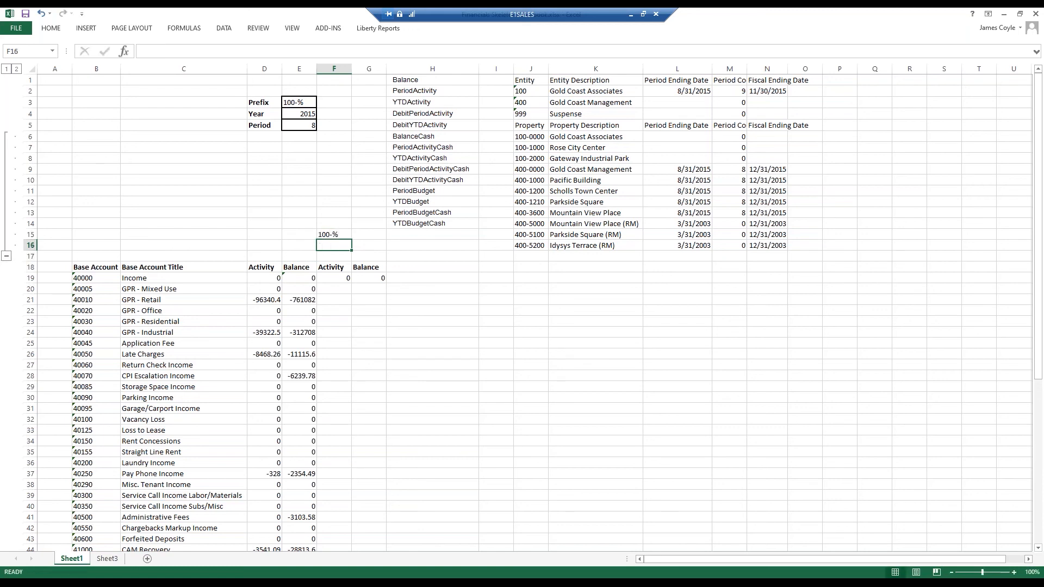
{"action": "type", "text": "2015"}
{"action": "key", "text": "Return"}
{"action": "type", "text": "7"}
{"action": "key", "text": "Return"}
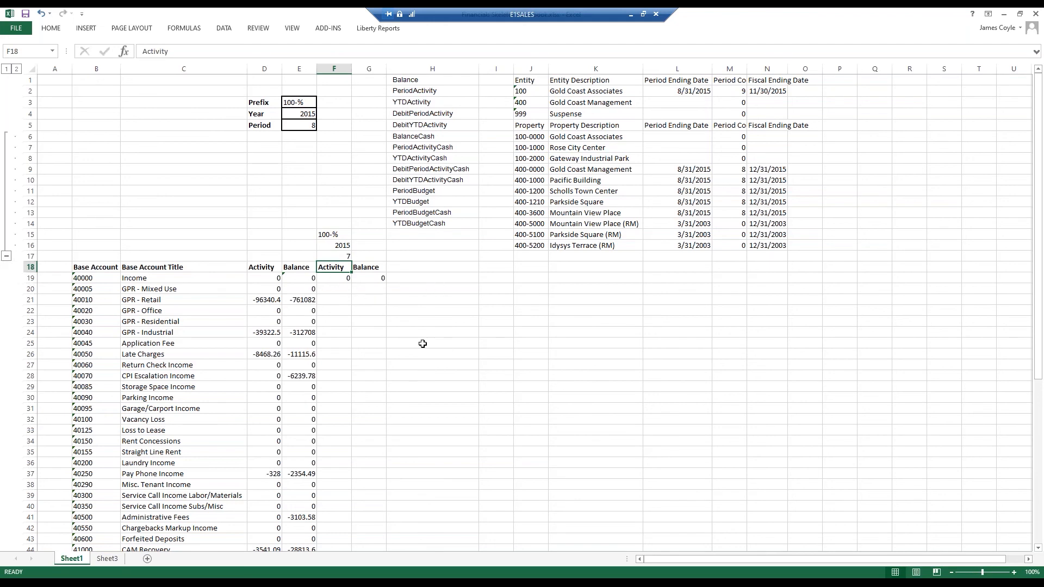
- Replace the Prefix argument of the TSGLAmount formula in F19 with the row-locked reference F$15
{"action": "left_click", "coordinate": [340, 280]}
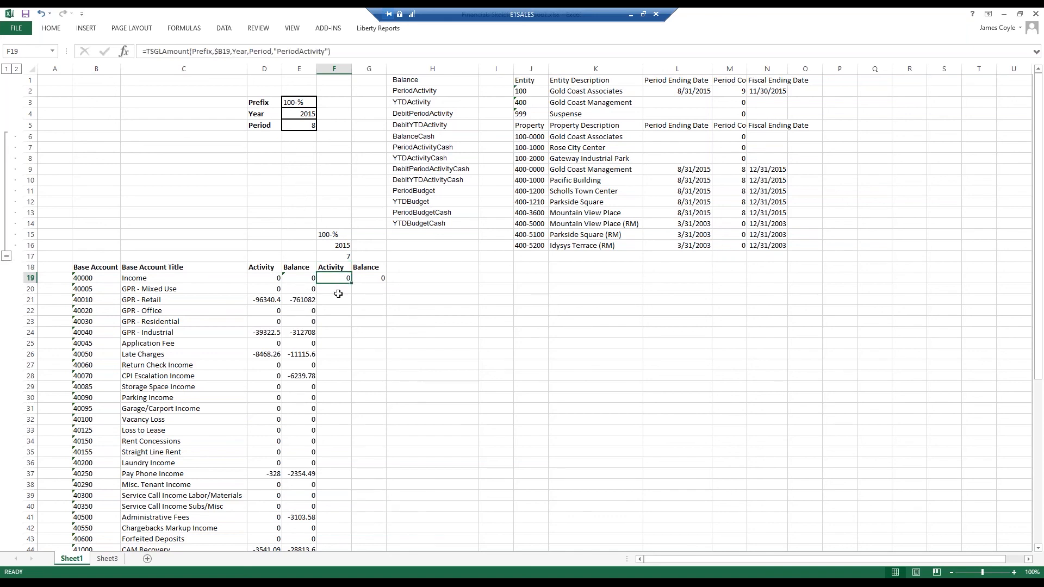
{"action": "left_click", "coordinate": [212, 54]}
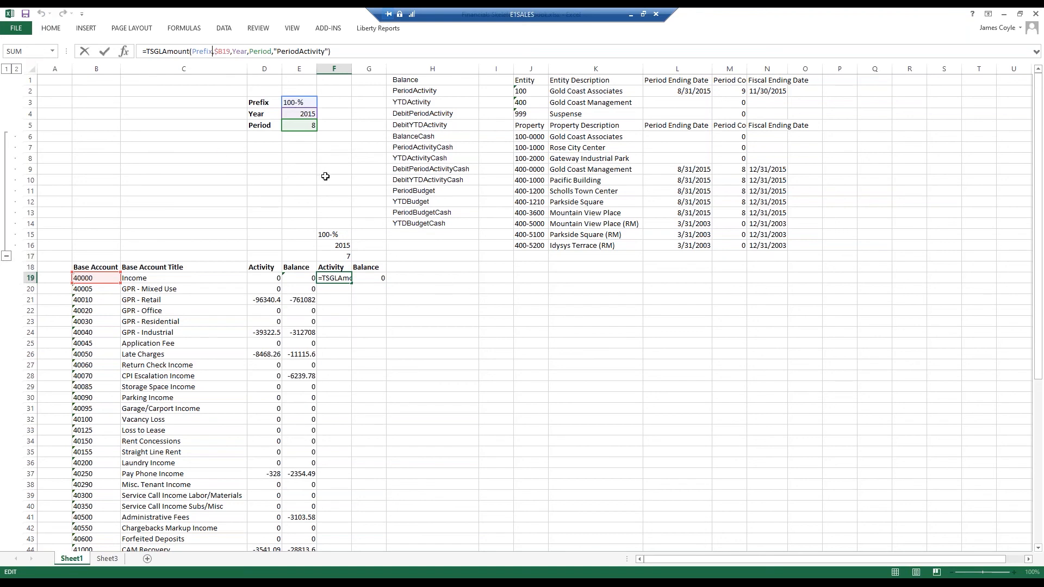
{"action": "key", "text": "BackSpace"}
{"action": "key", "text": "BackSpace"}
{"action": "key", "text": "BackSpace"}
{"action": "key", "text": "BackSpace"}
{"action": "key", "text": "BackSpace"}
{"action": "key", "text": "BackSpace"}
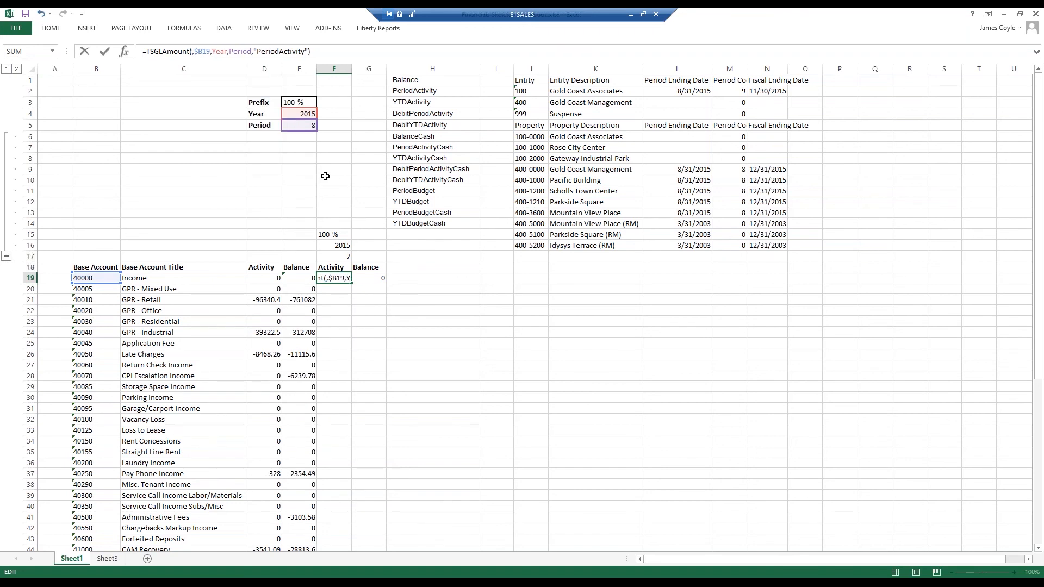
{"action": "type", "text": "f$15"}
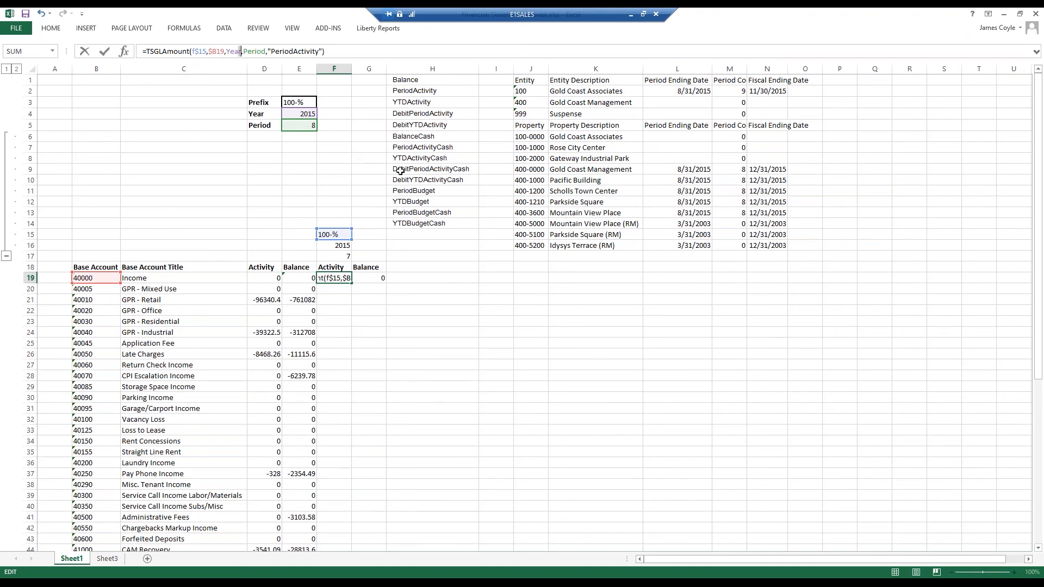
- Replace the Year argument of the F19 formula with F$16 and commit the formula
{"action": "key", "text": "BackSpace"}
{"action": "key", "text": "BackSpace"}
{"action": "key", "text": "BackSpace"}
{"action": "key", "text": "BackSpace"}
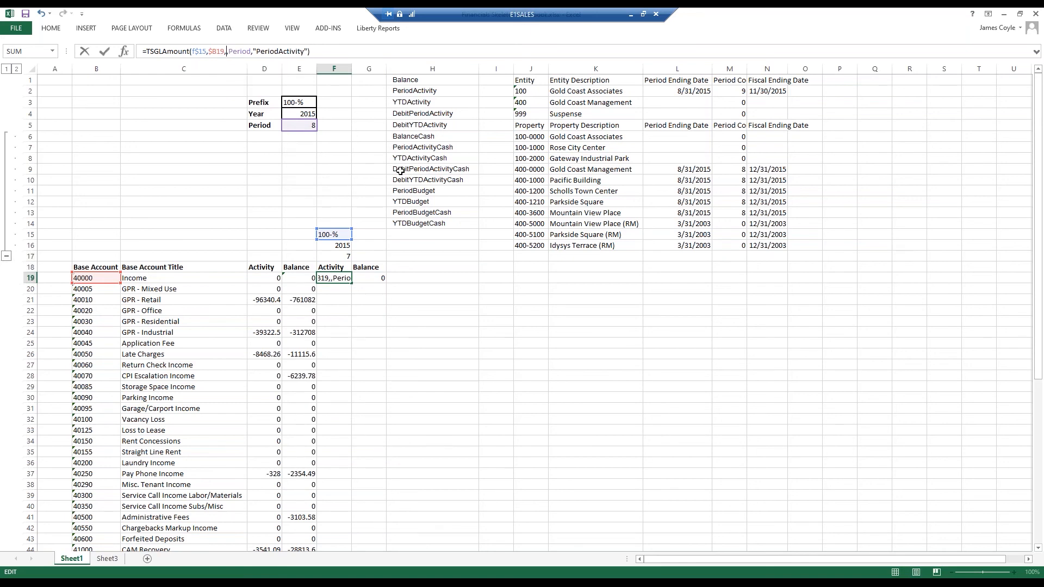
{"action": "type", "text": "f$"}
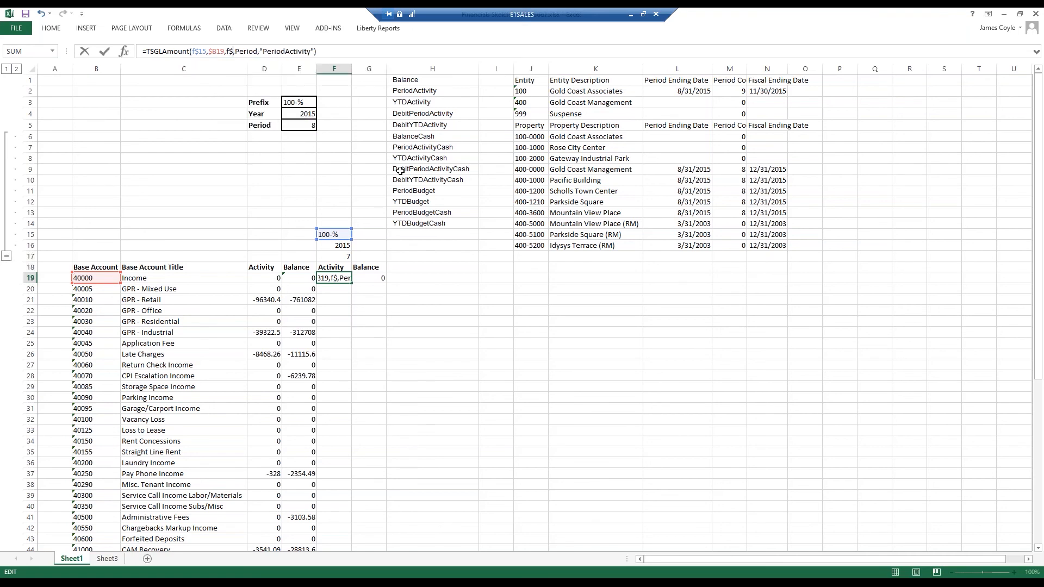
{"action": "type", "text": "16"}
{"action": "key", "text": "Return"}
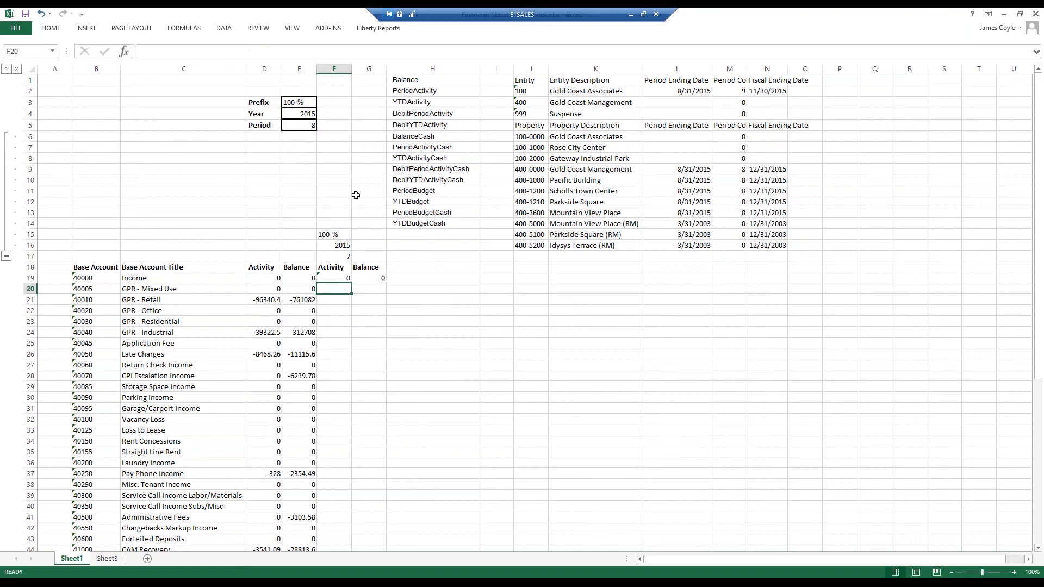
{"action": "left_click", "coordinate": [344, 278]}
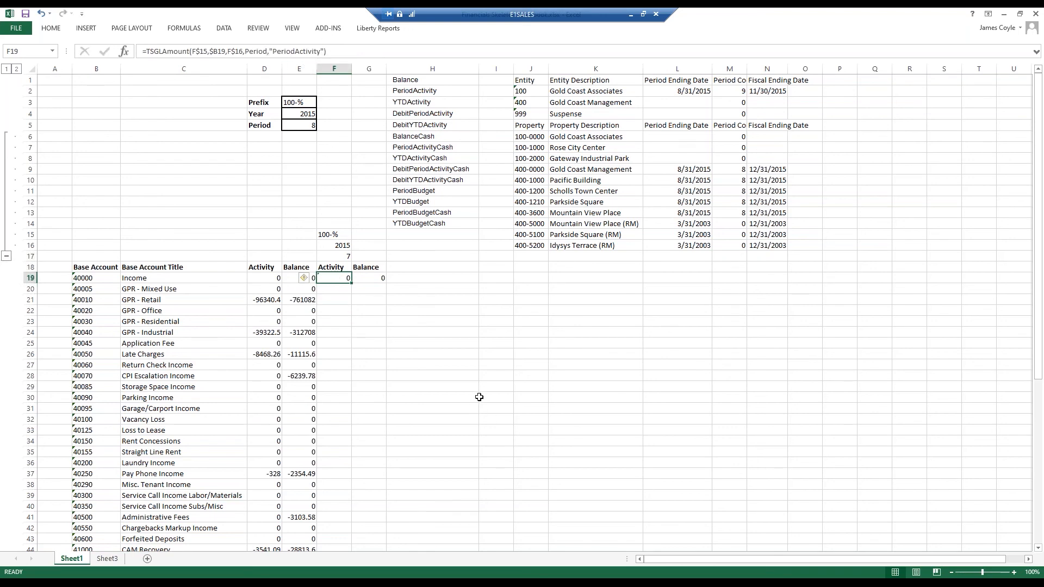
{"action": "left_click", "coordinate": [370, 330]}
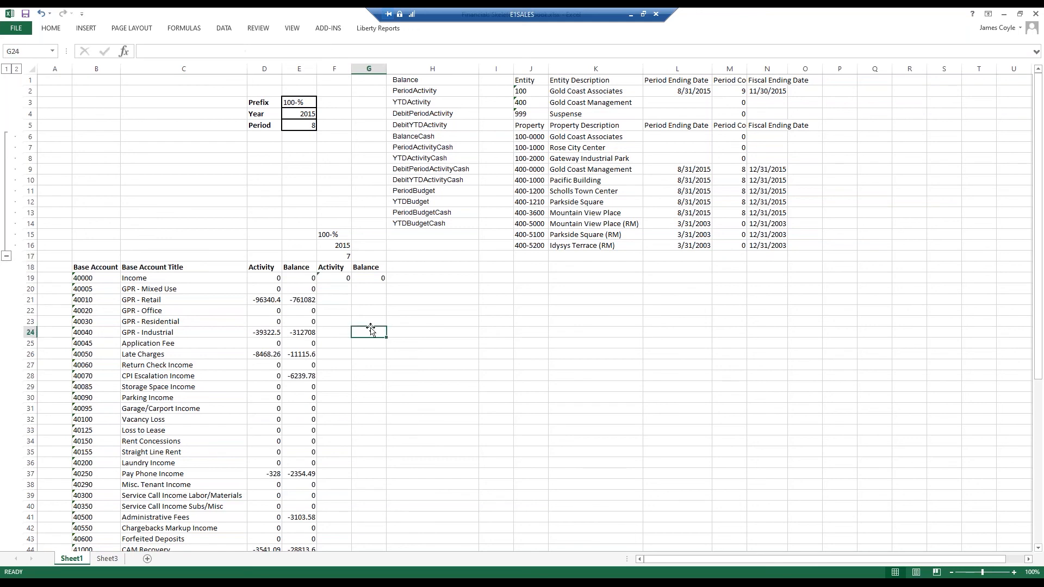
{"action": "left_click", "coordinate": [344, 279]}
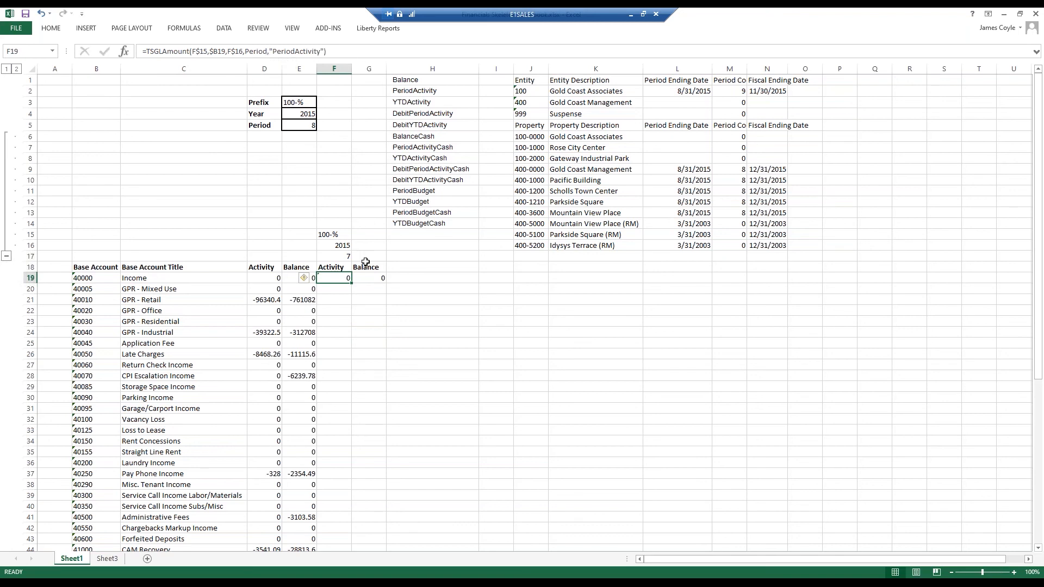
{"action": "left_click", "coordinate": [373, 277]}
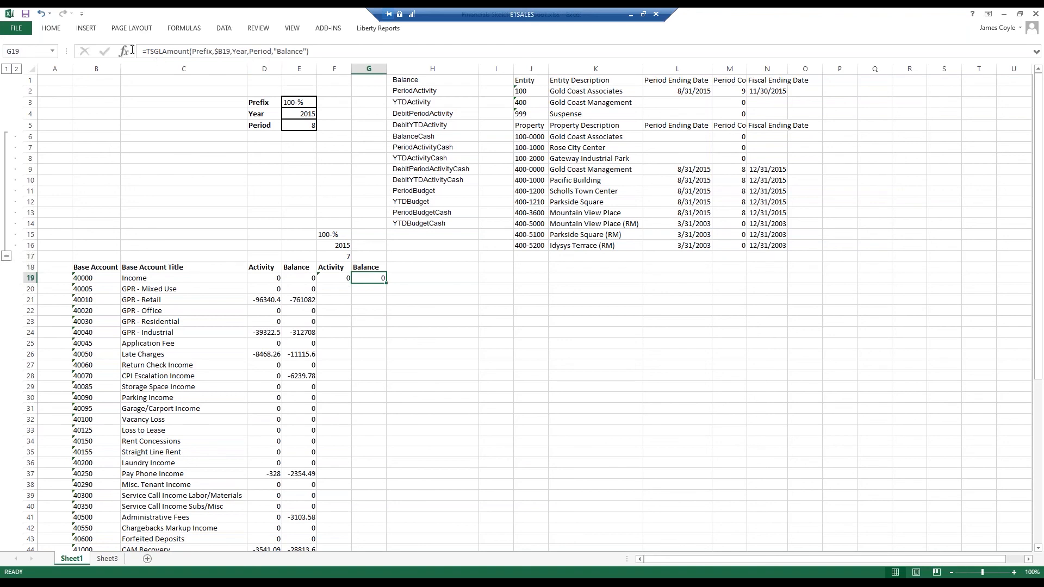
{"action": "left_click", "coordinate": [232, 211]}
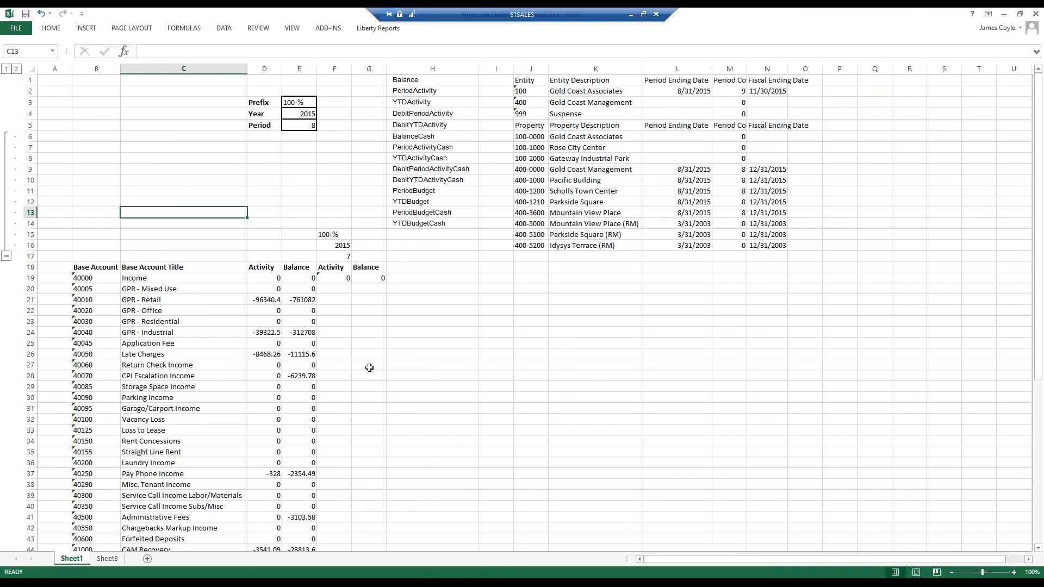
- Fill the F19:G19 formulas down the second Activity and Balance columns for all base accounts
{"action": "left_click", "coordinate": [341, 278]}
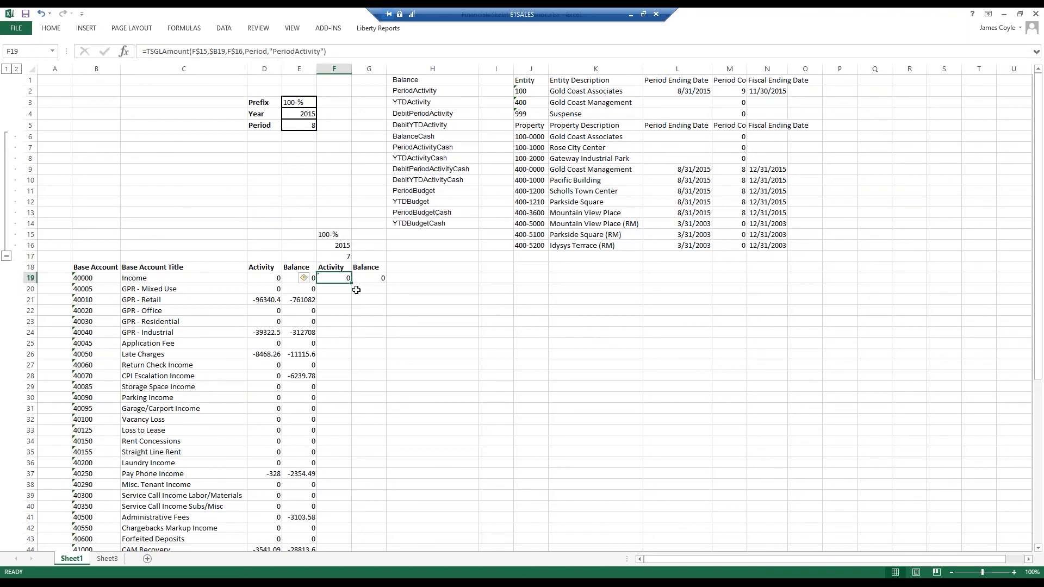
{"action": "left_click_drag", "start_coordinate": [352, 283], "coordinate": [385, 287]}
{"action": "double_click", "coordinate": [385, 283]}
{"action": "left_click", "coordinate": [342, 280]}
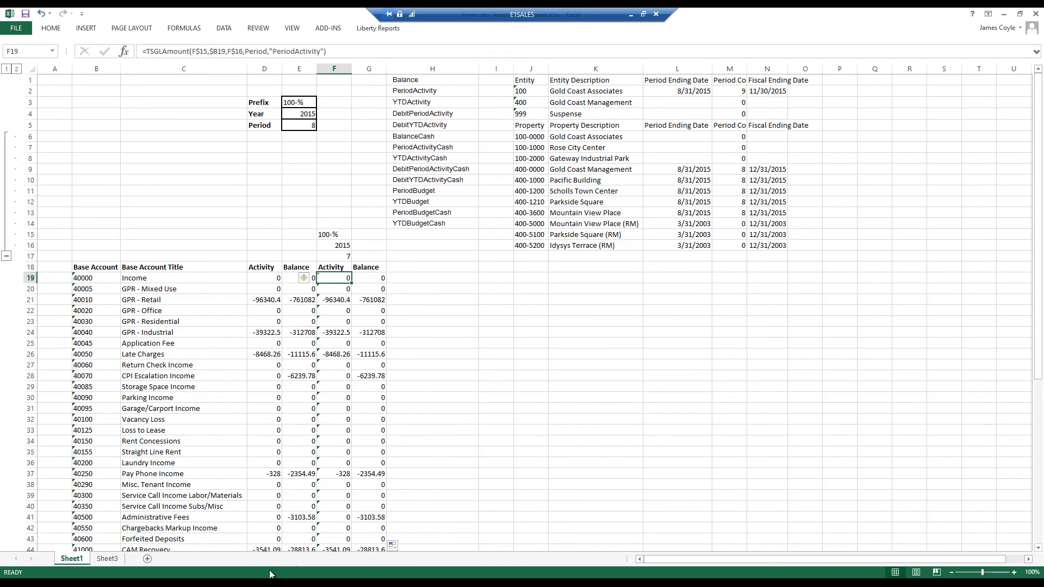
- Switch to PowerPoint, start the slide show from the Quick Tour slide and advance to "Concept: Roll-Back / Roll-Forward"
{"action": "left_click", "coordinate": [326, 583]}
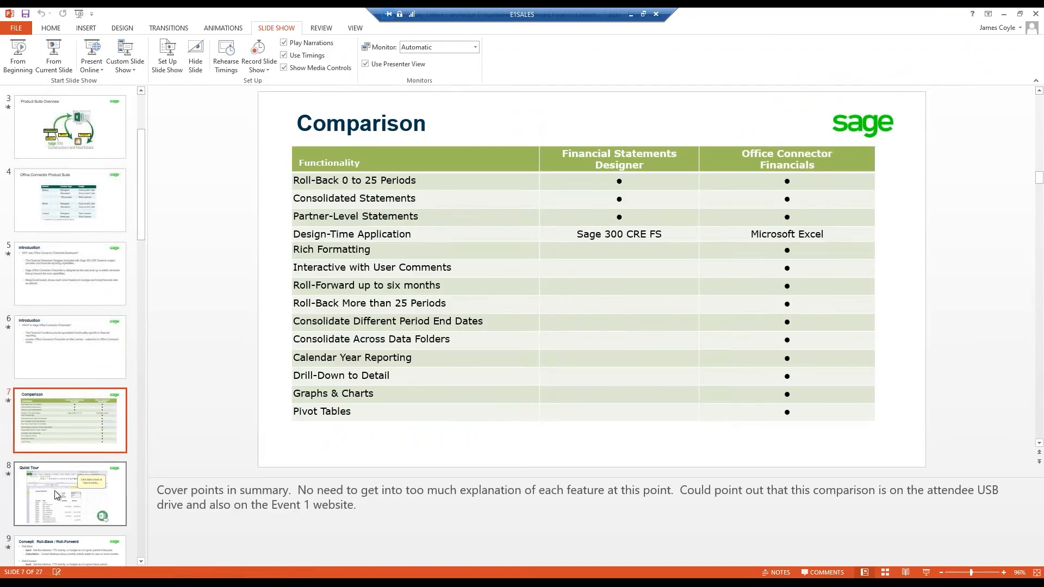
{"action": "left_click", "coordinate": [56, 496]}
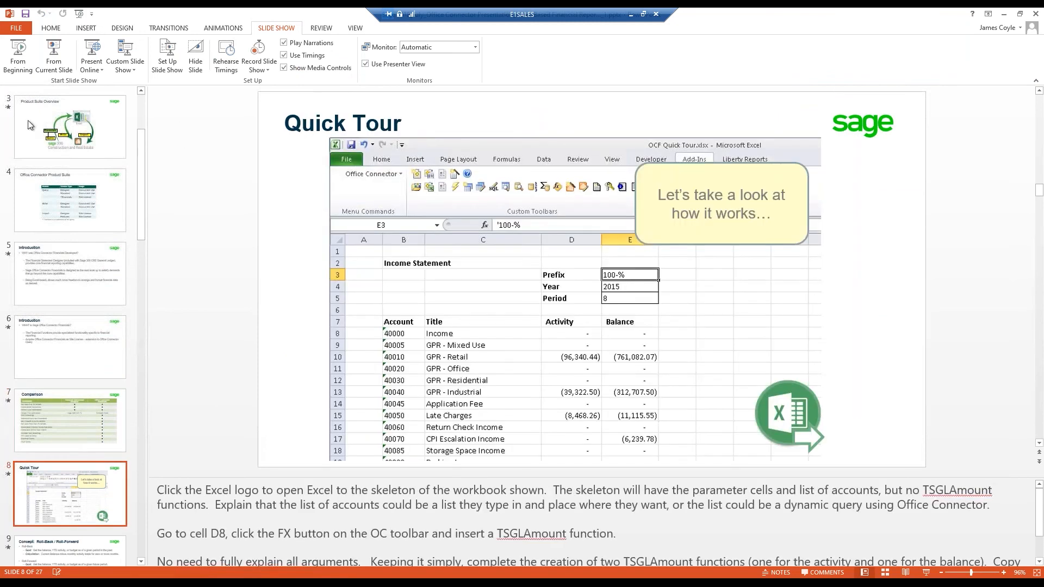
{"action": "left_click", "coordinate": [55, 63]}
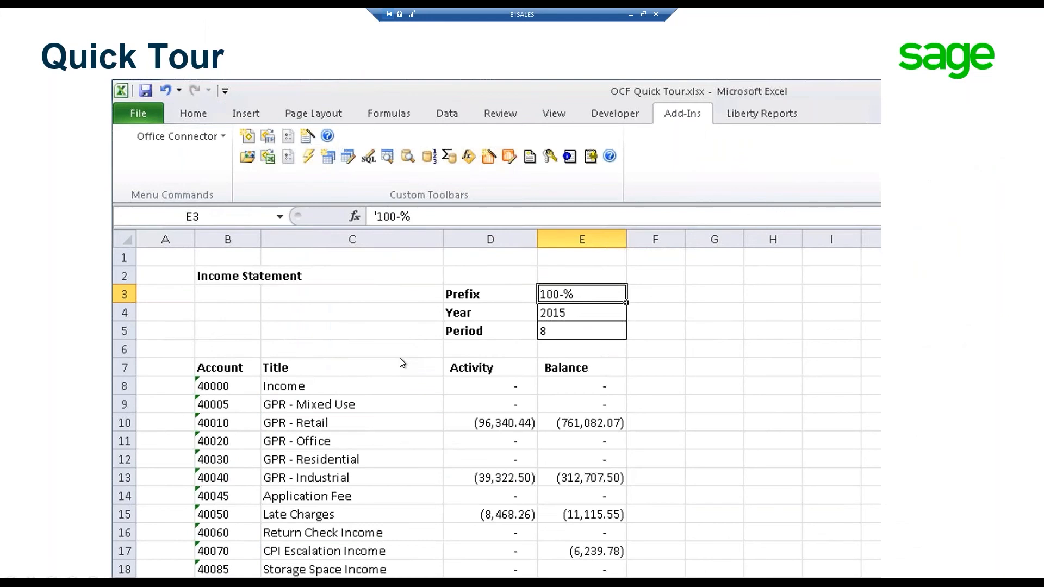
{"action": "key", "text": "Right"}
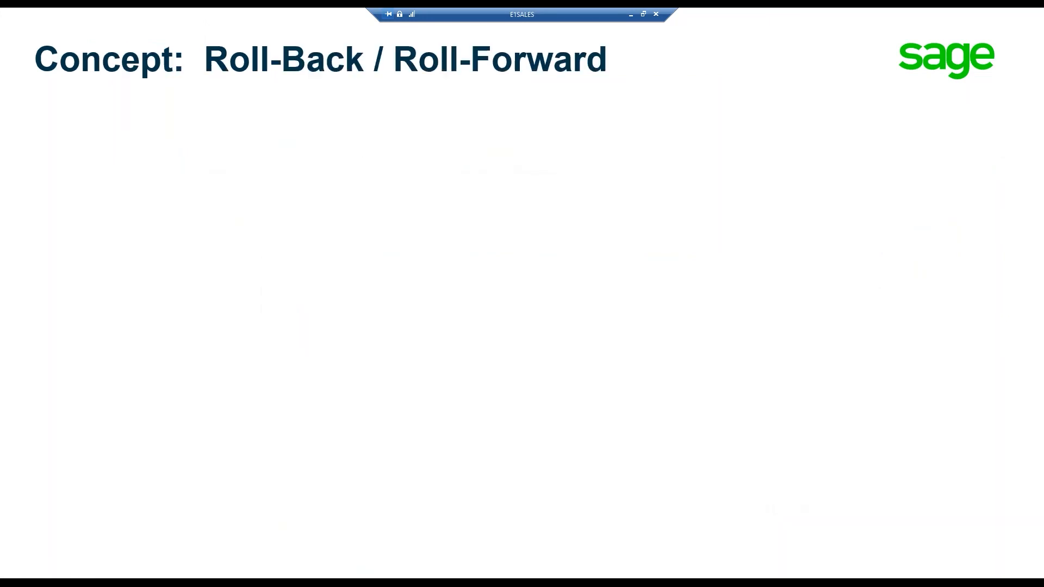